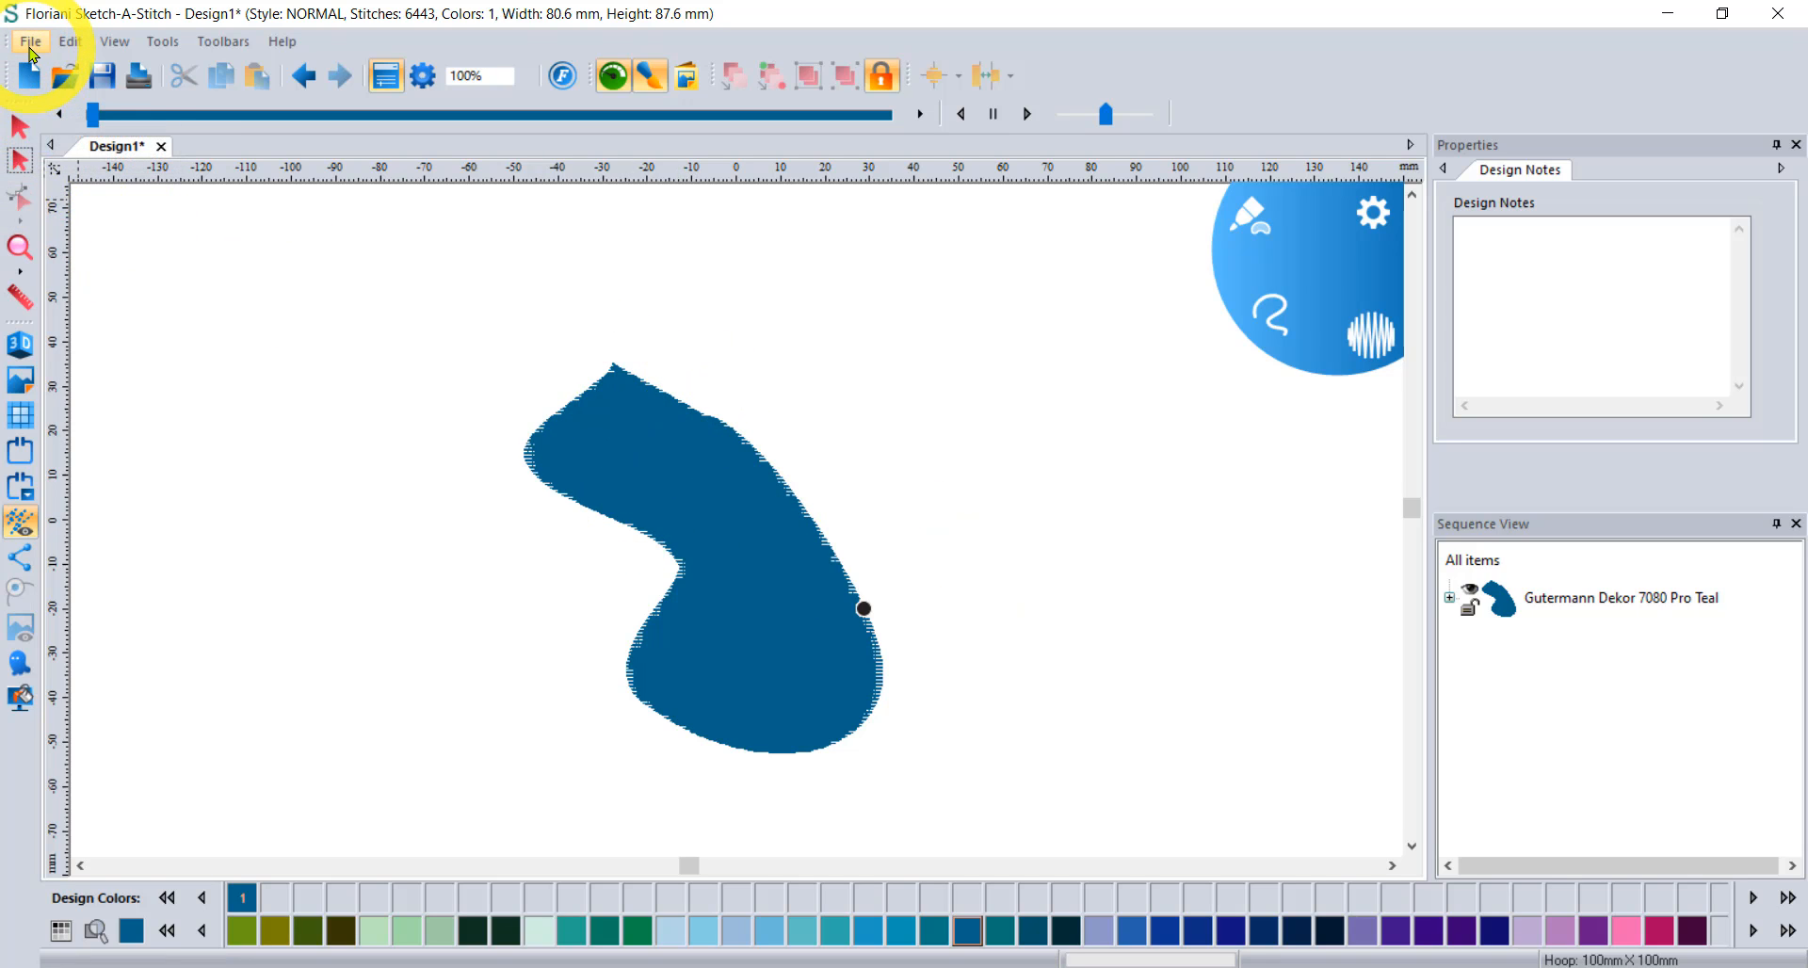
# Save the teal design to the Desktop as Design1.waf in the Floriani Files (WAF) format.
pyautogui.click(31, 43)
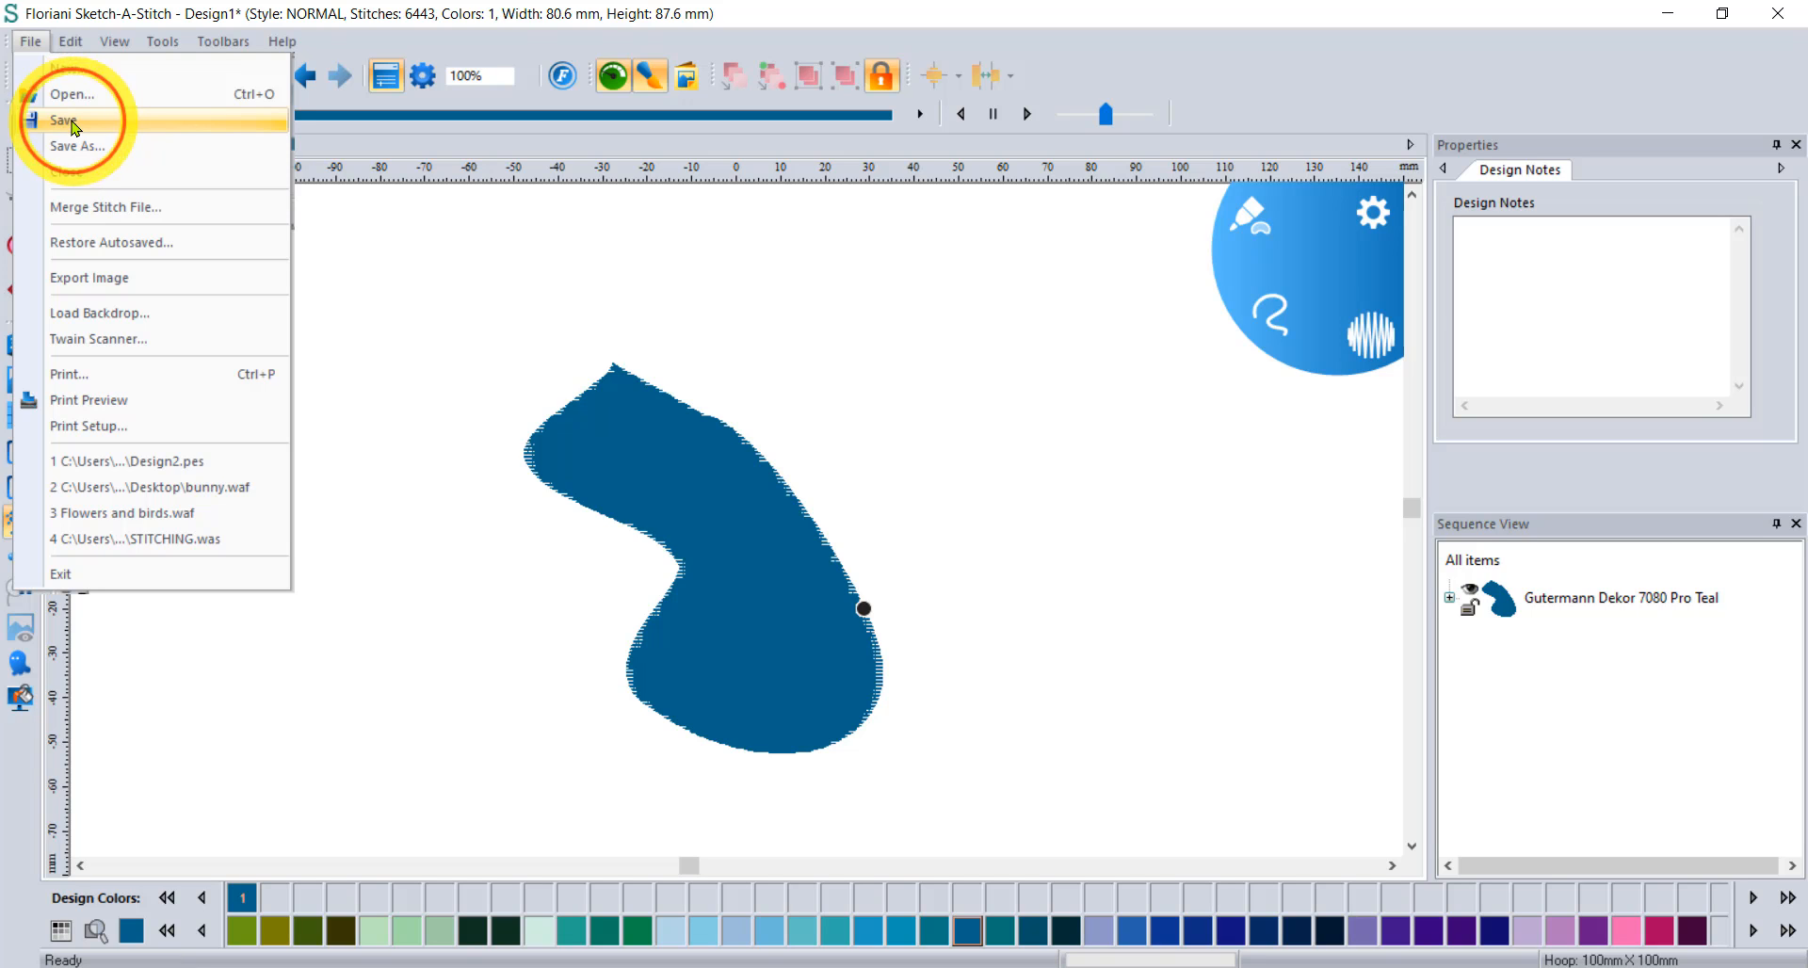
pyautogui.click(72, 124)
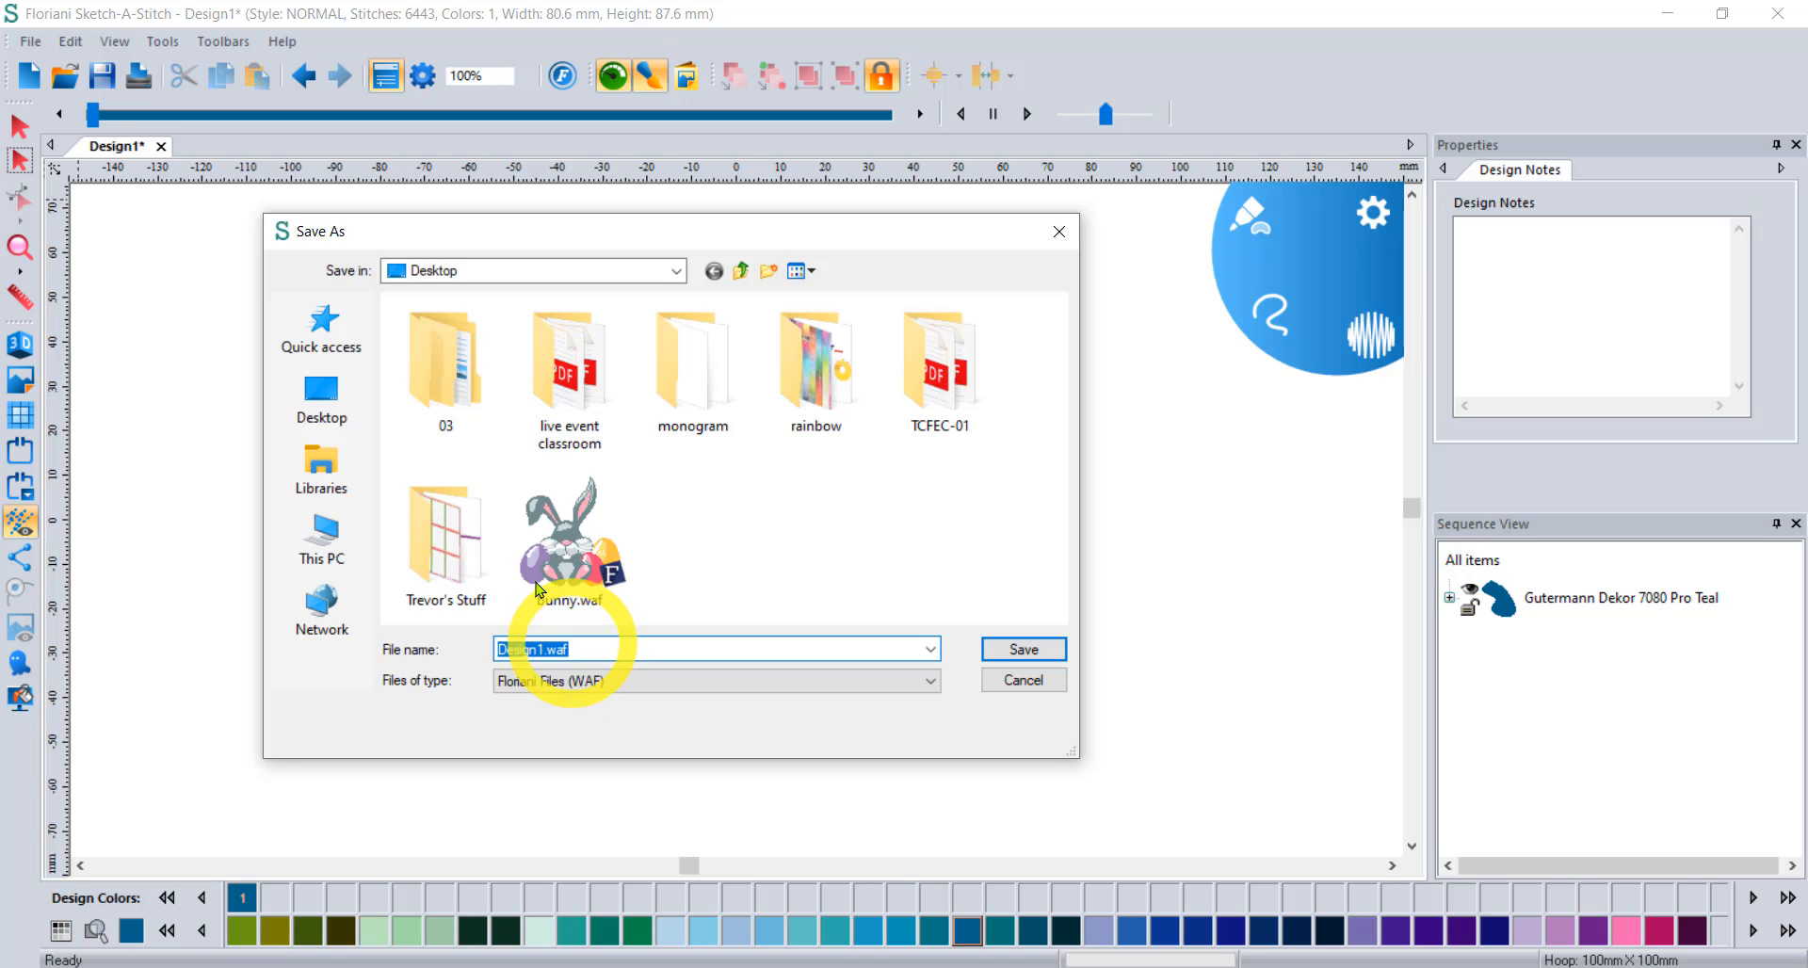
pyautogui.click(1013, 647)
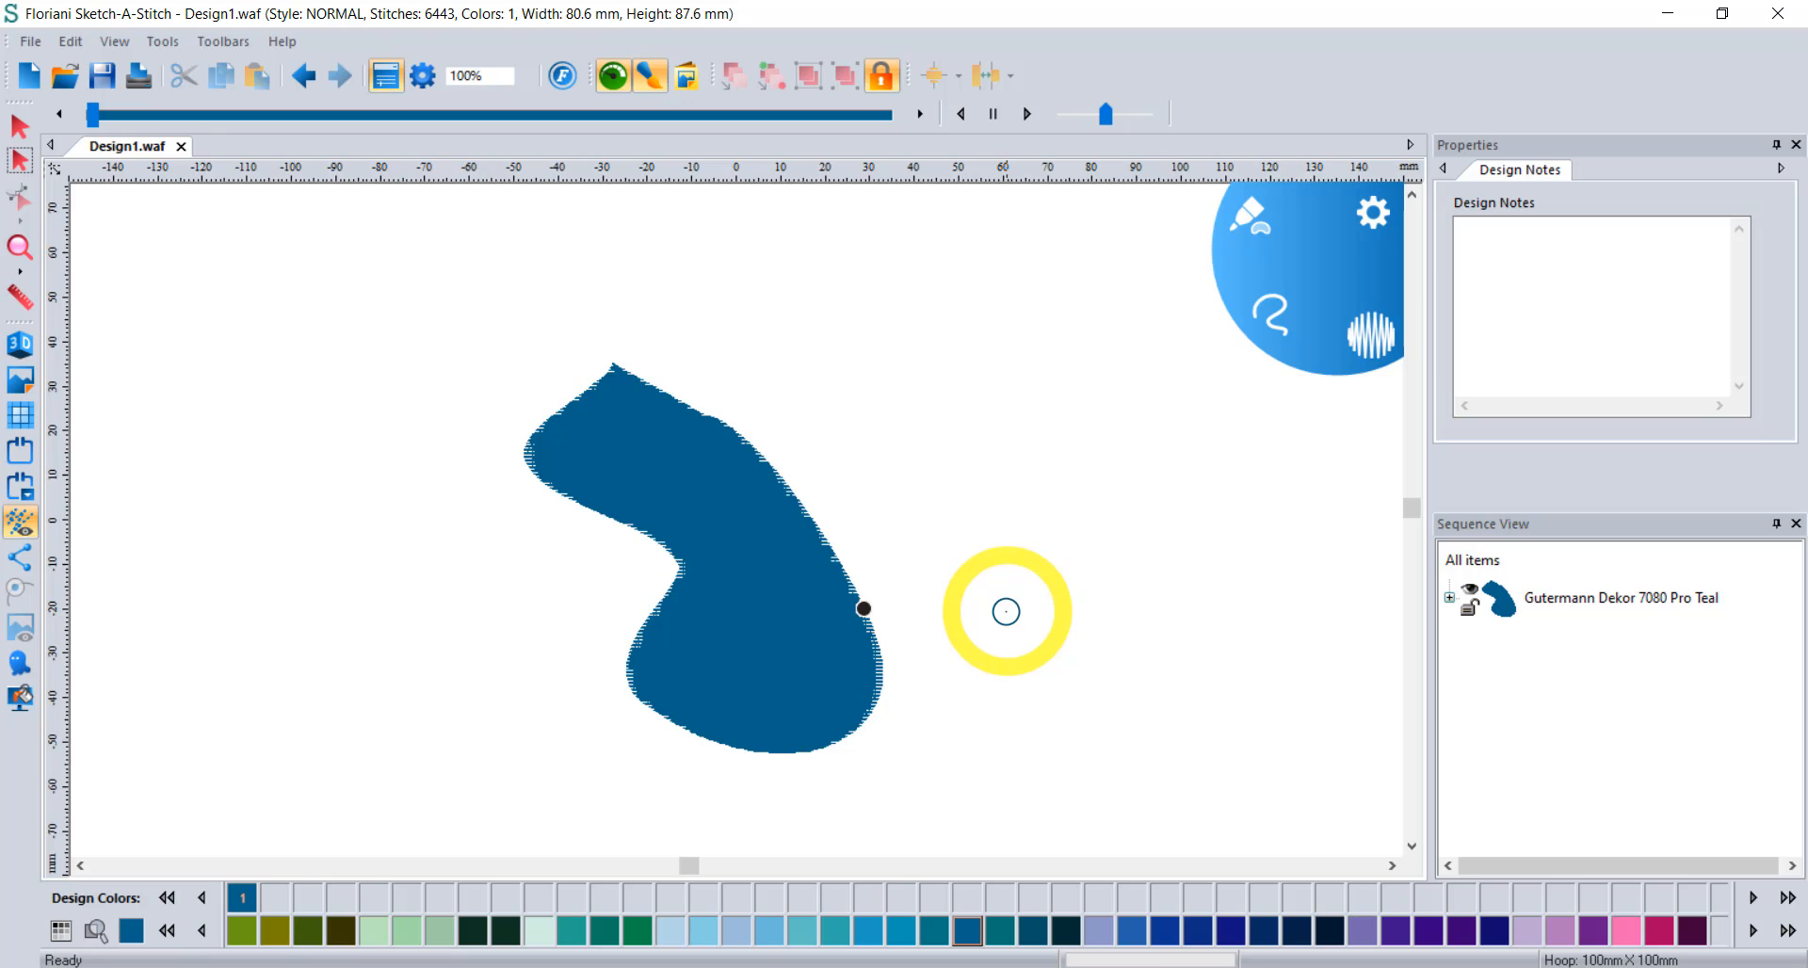
# Set up a copy of the design as Design1.pes in Baby Lock/Brother/Bernina (PES v9) format under This PC, and cancel the save.
pyautogui.click(23, 41)
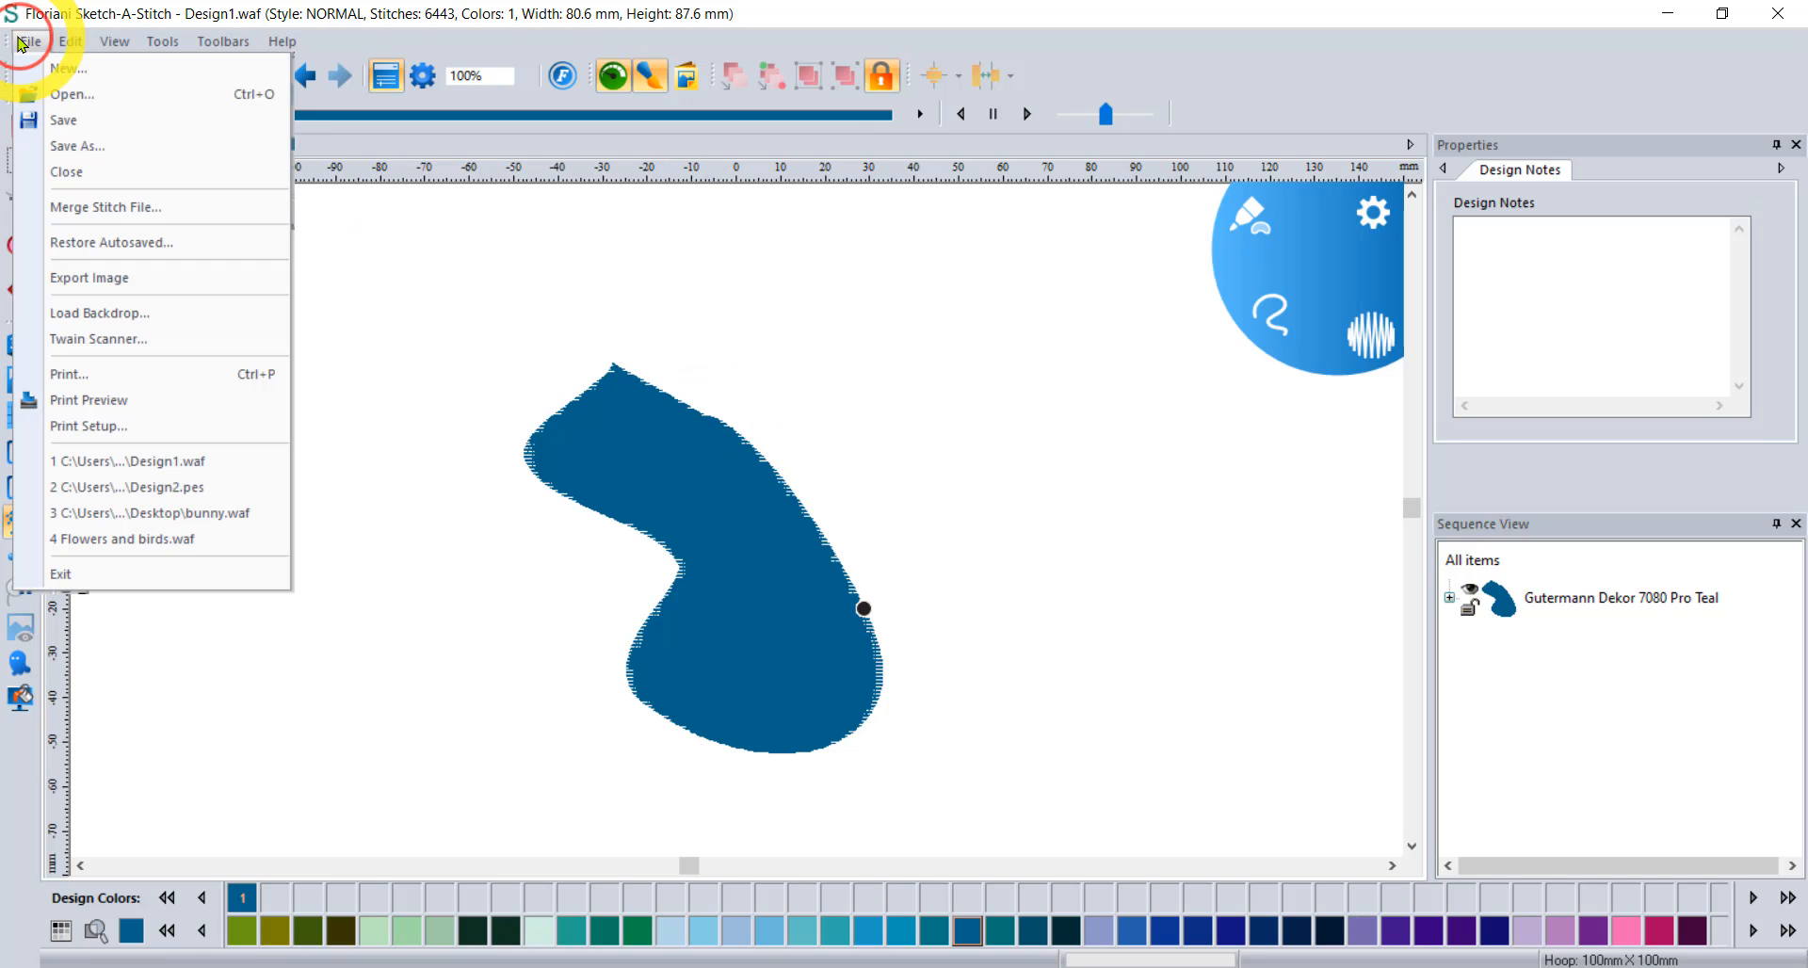
pyautogui.click(70, 148)
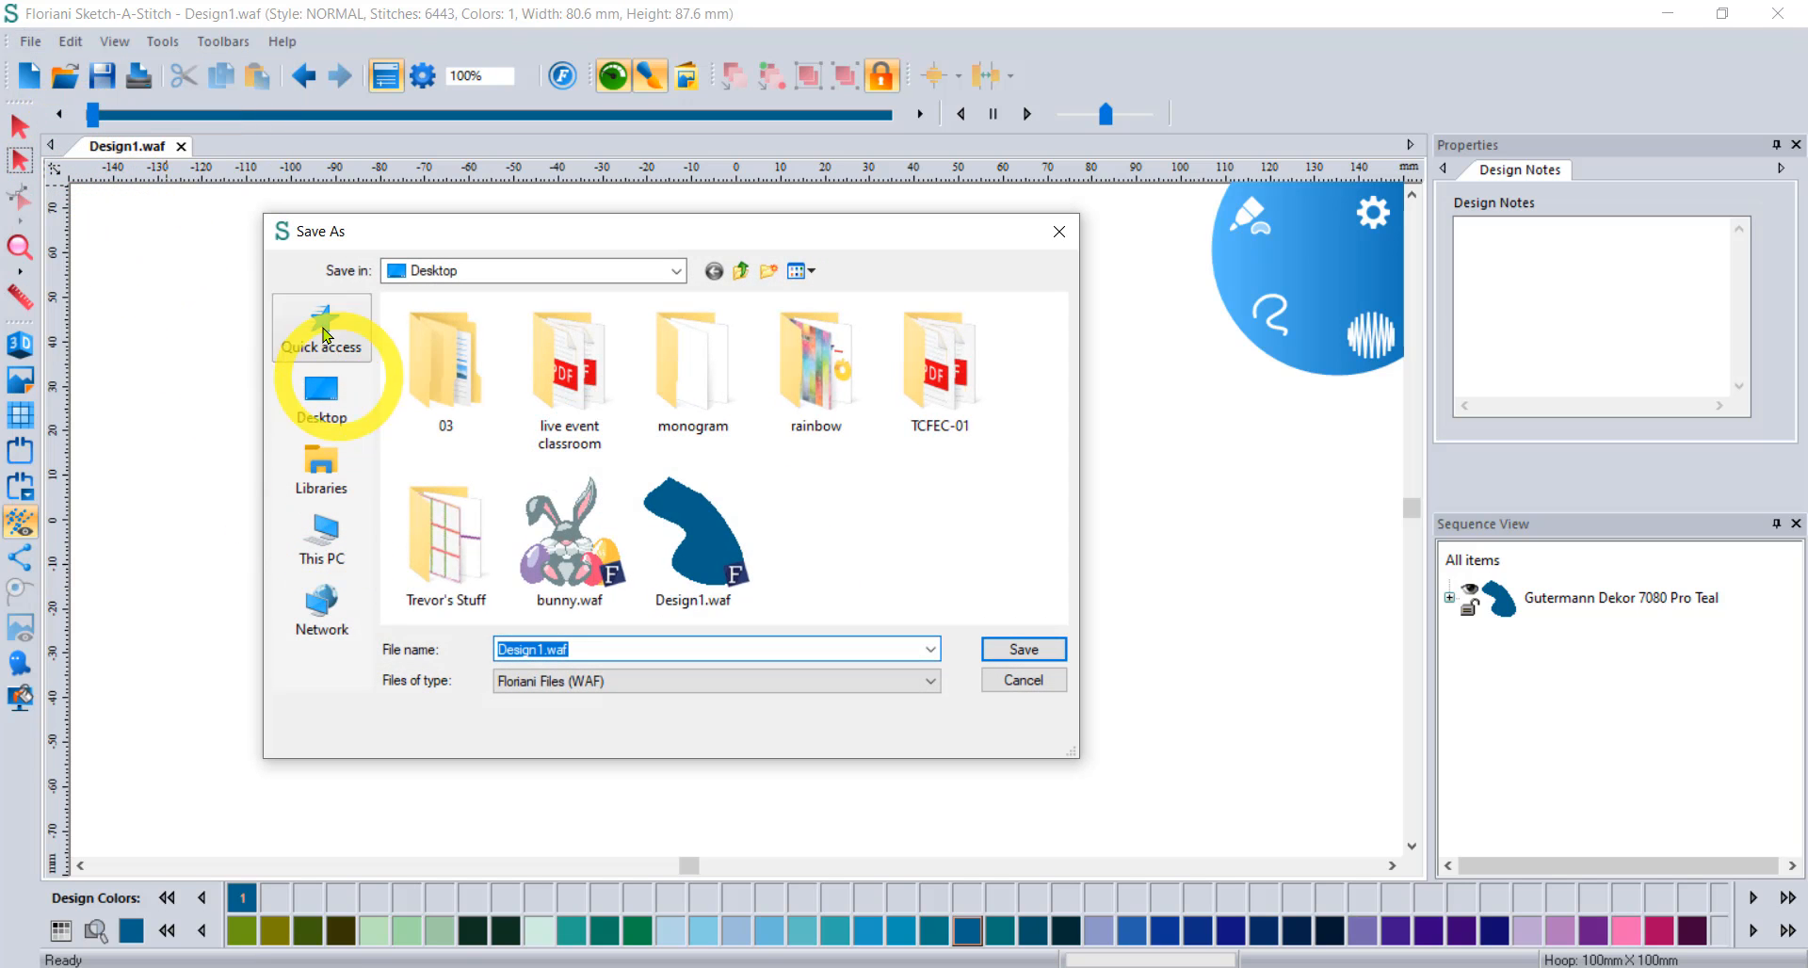
pyautogui.click(318, 563)
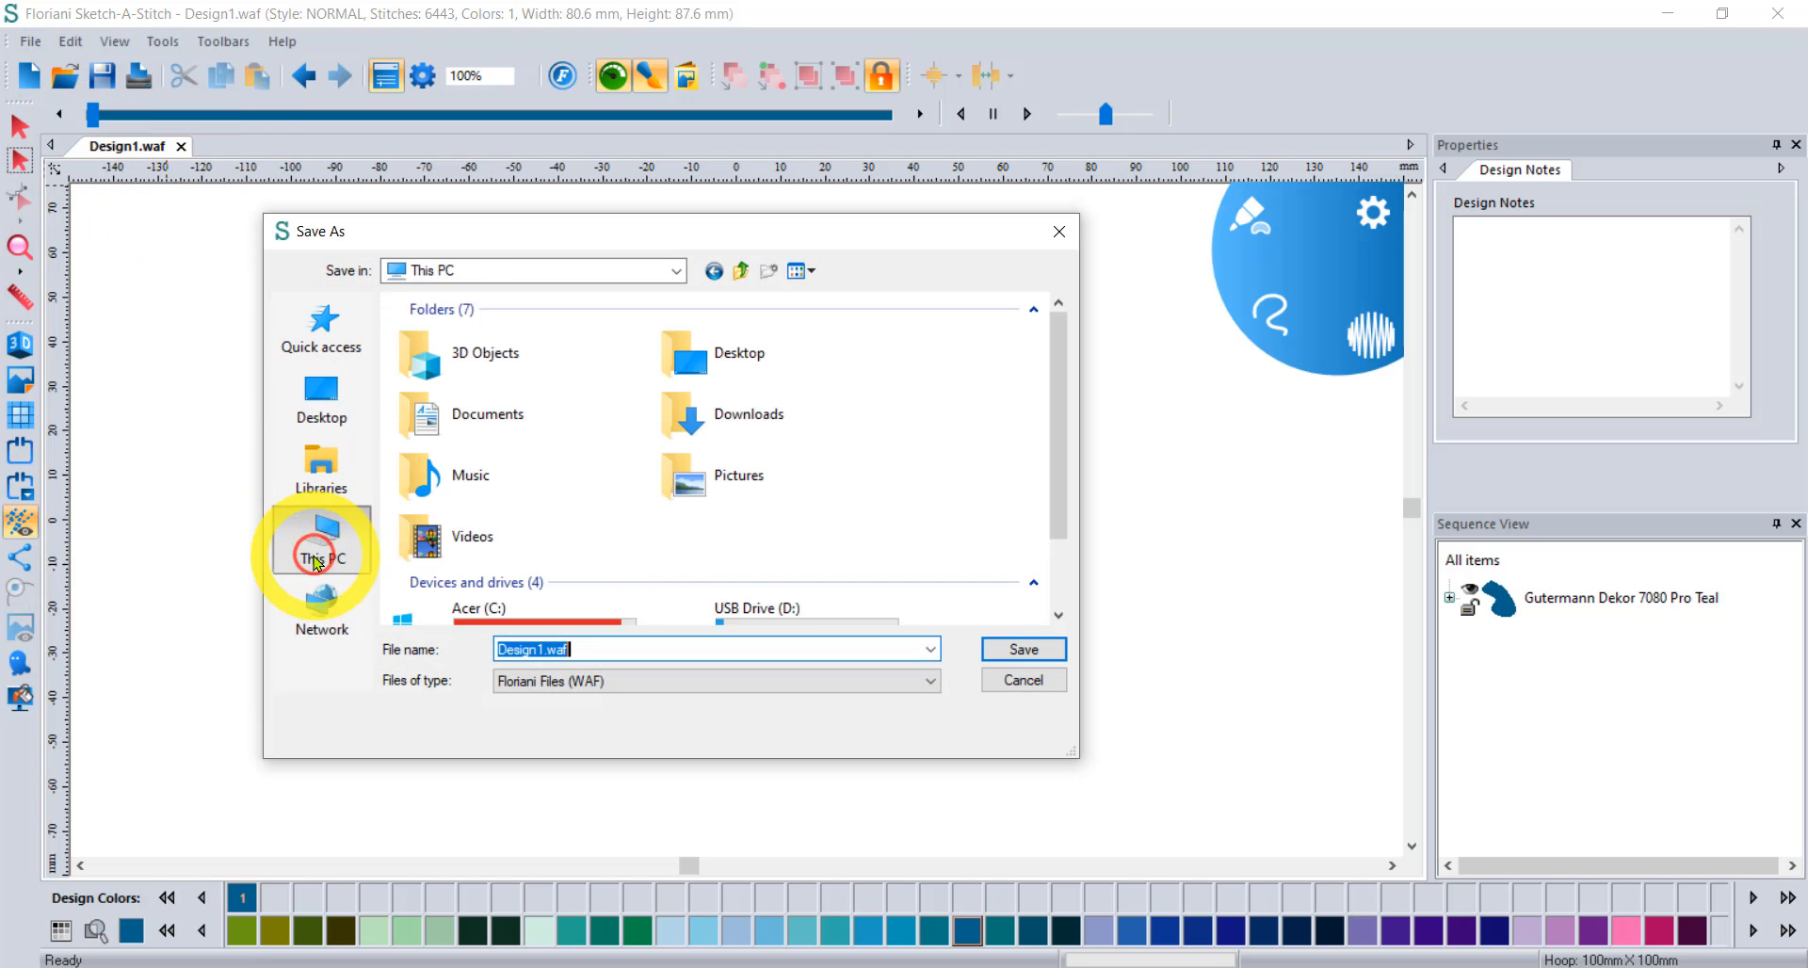
pyautogui.moveTo(1059, 452); pyautogui.dragTo(1055, 564)
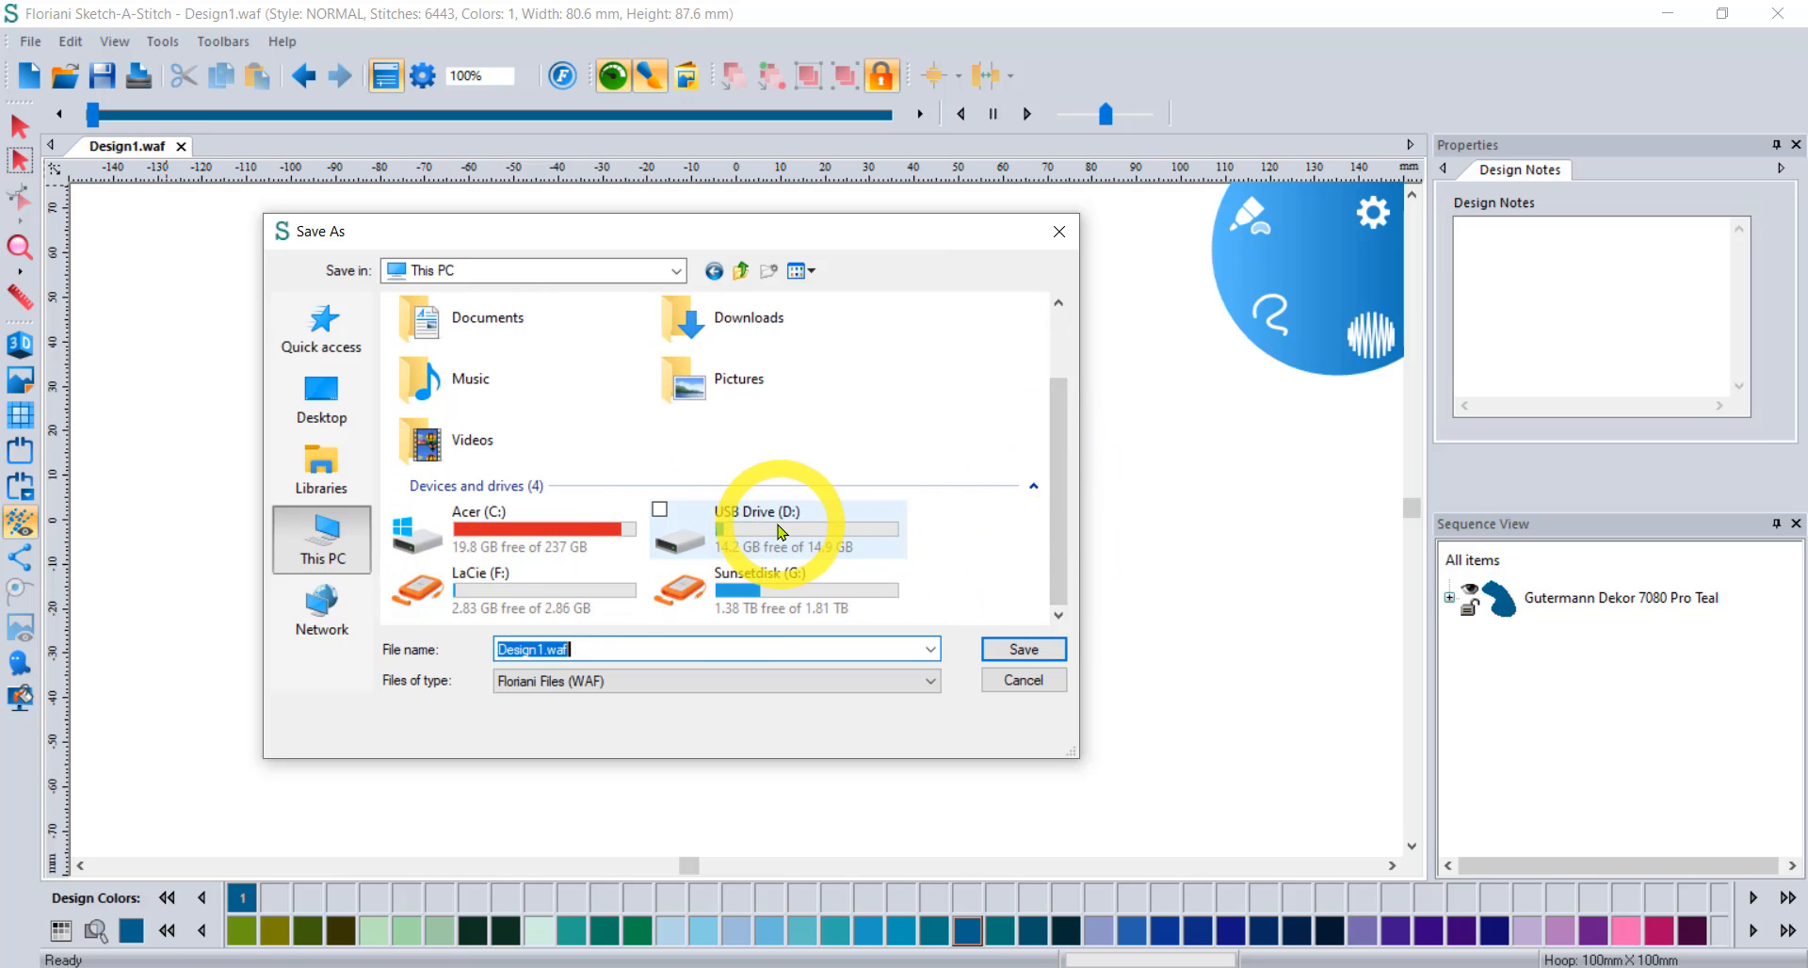
pyautogui.click(641, 684)
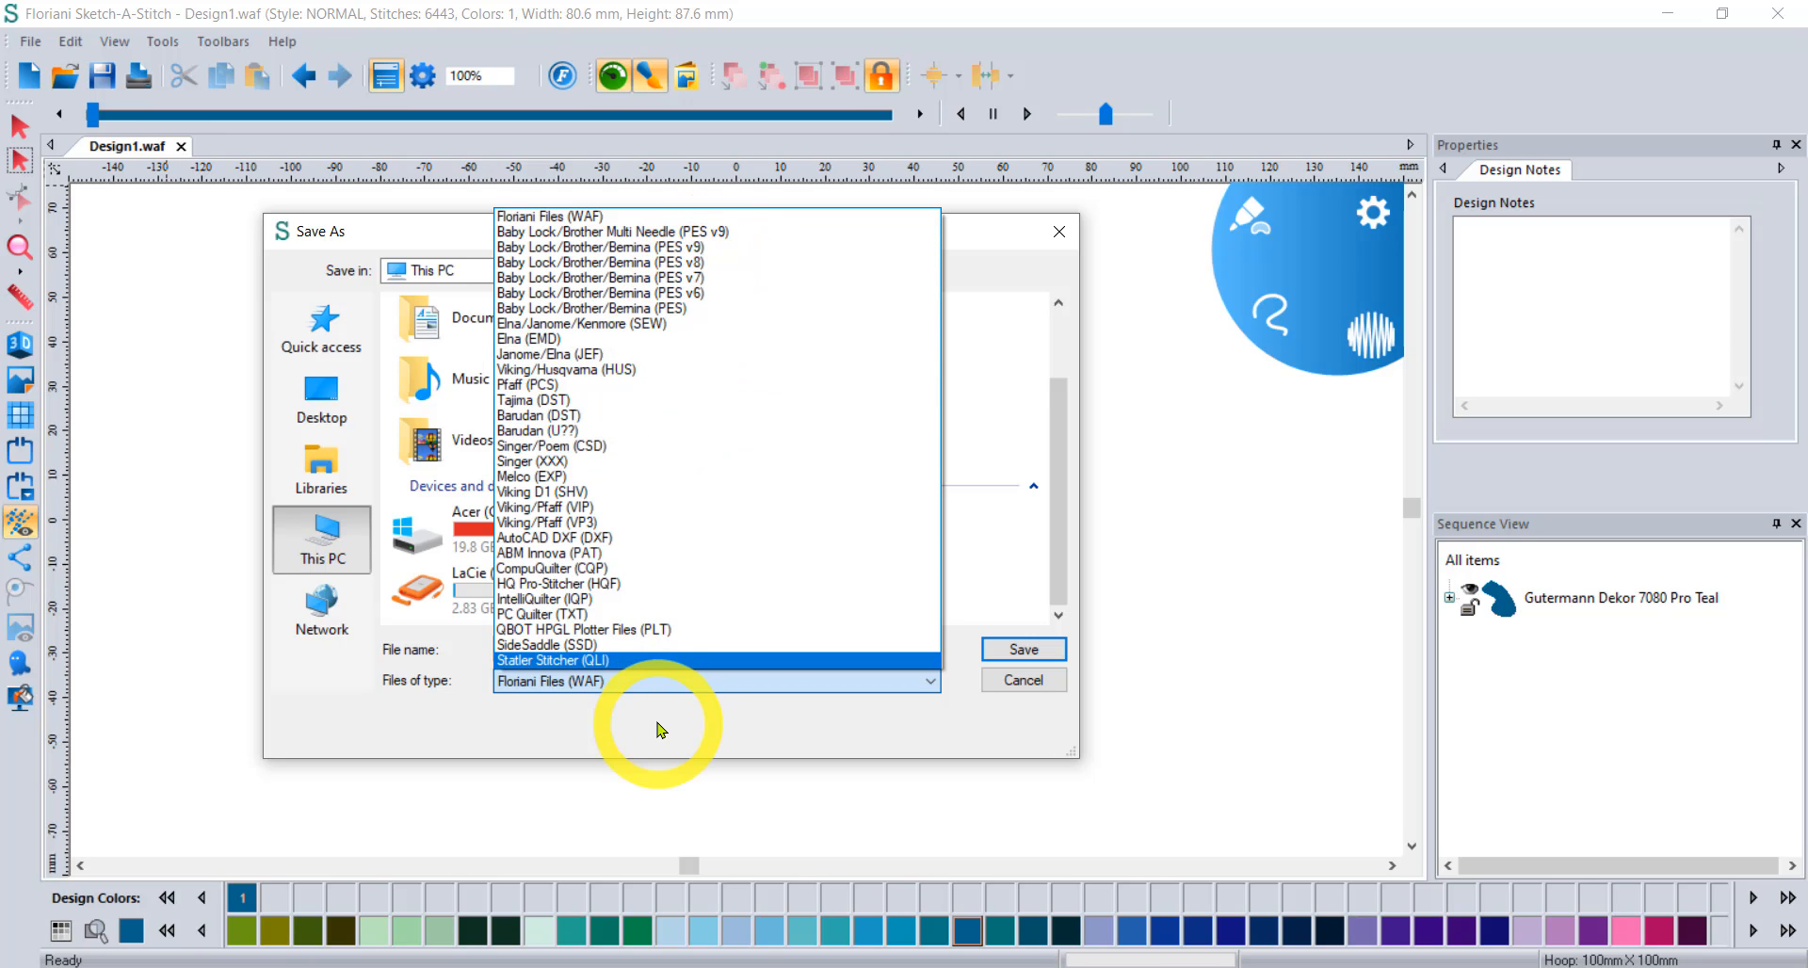
pyautogui.click(676, 247)
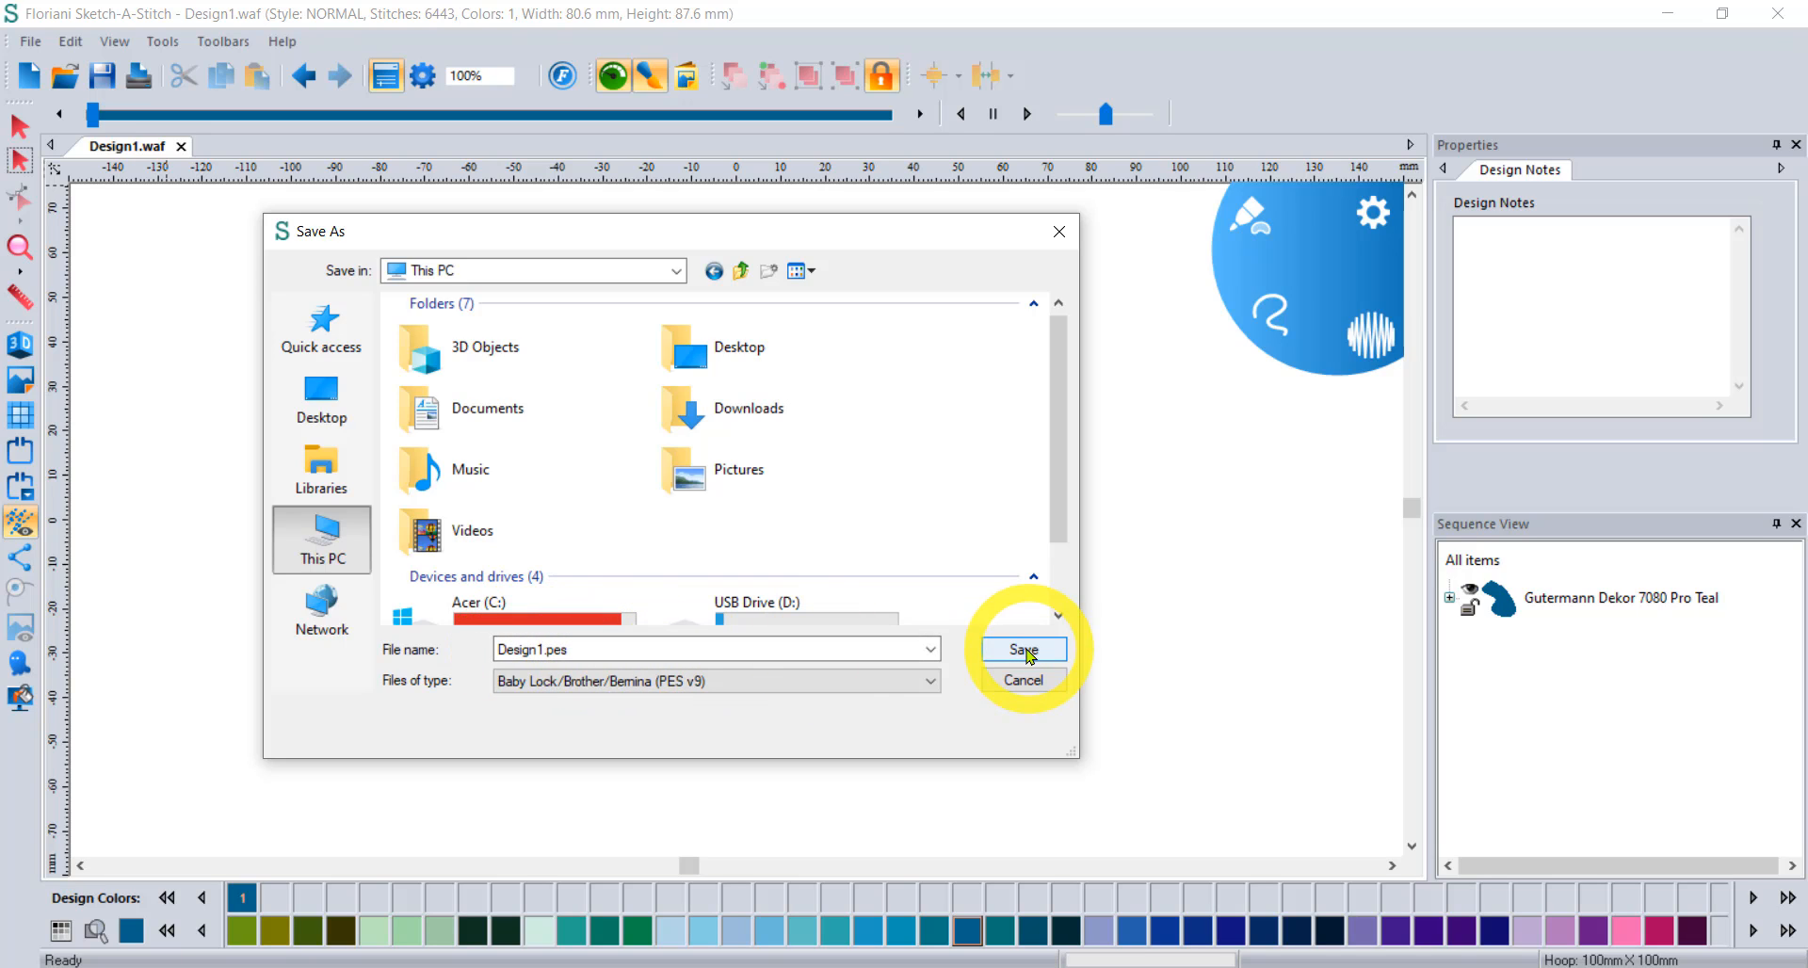
pyautogui.click(1027, 679)
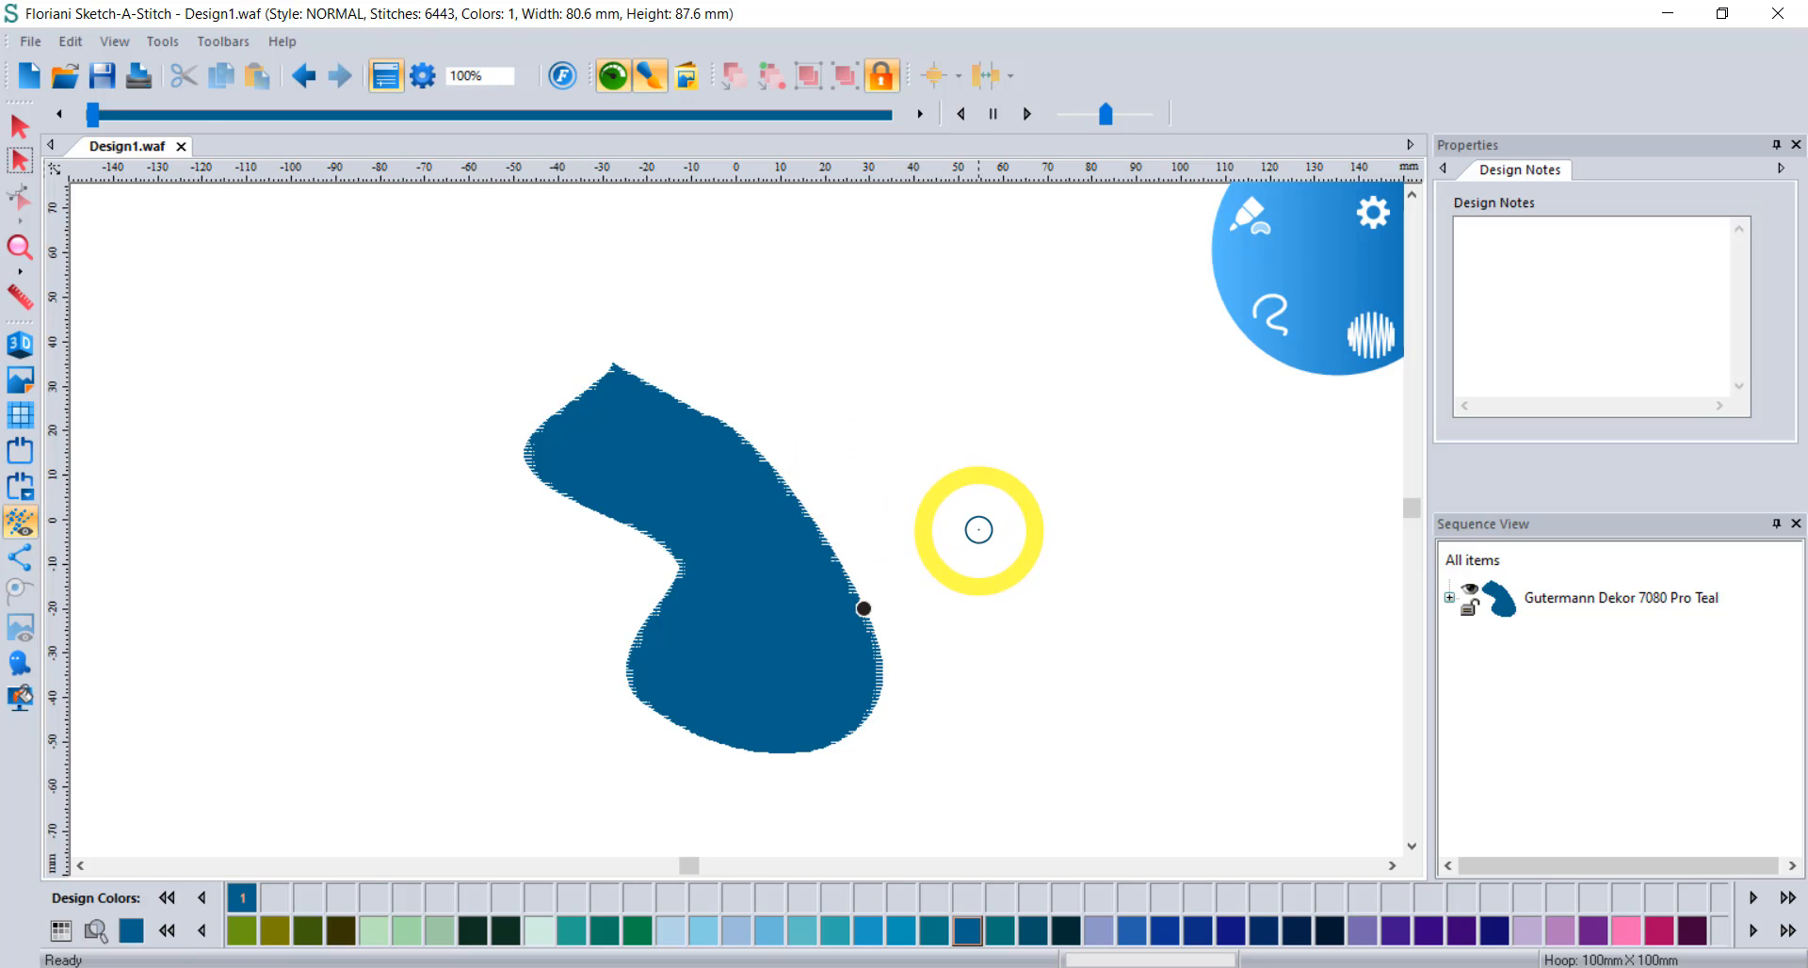
# Inspect the teal fill object's underlay, fill type and pattern properties, and clear the selection.
pyautogui.click(1449, 597)
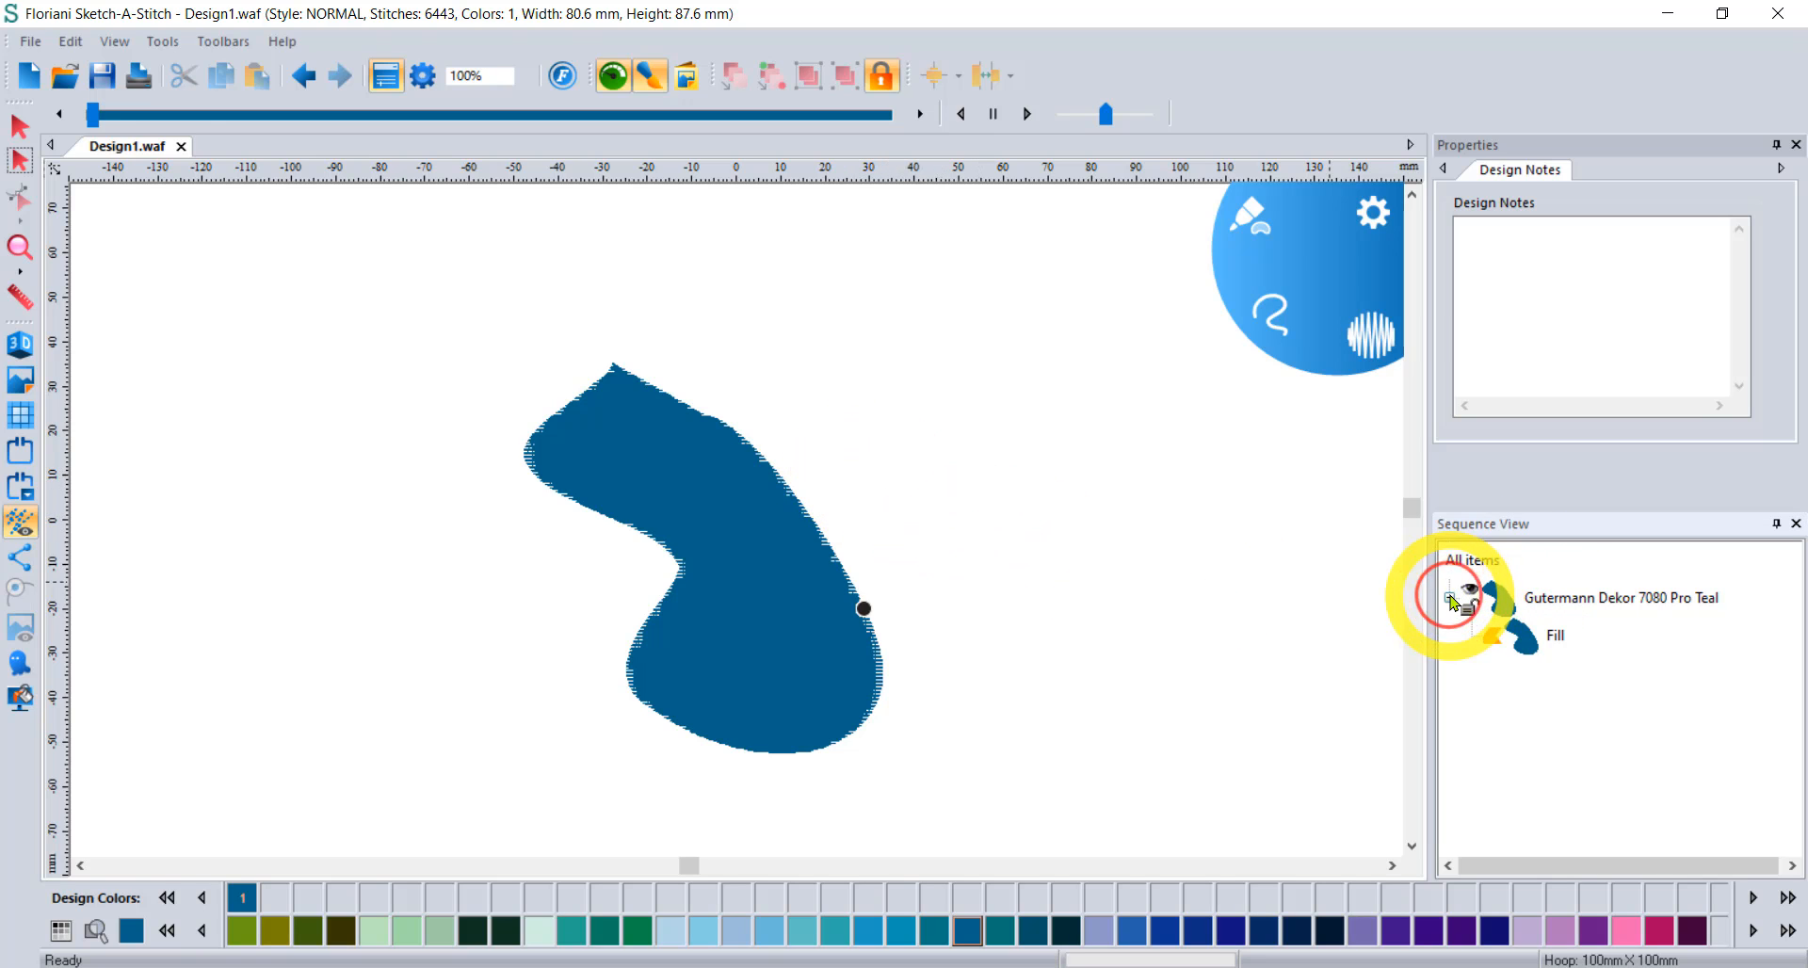
pyautogui.click(1517, 642)
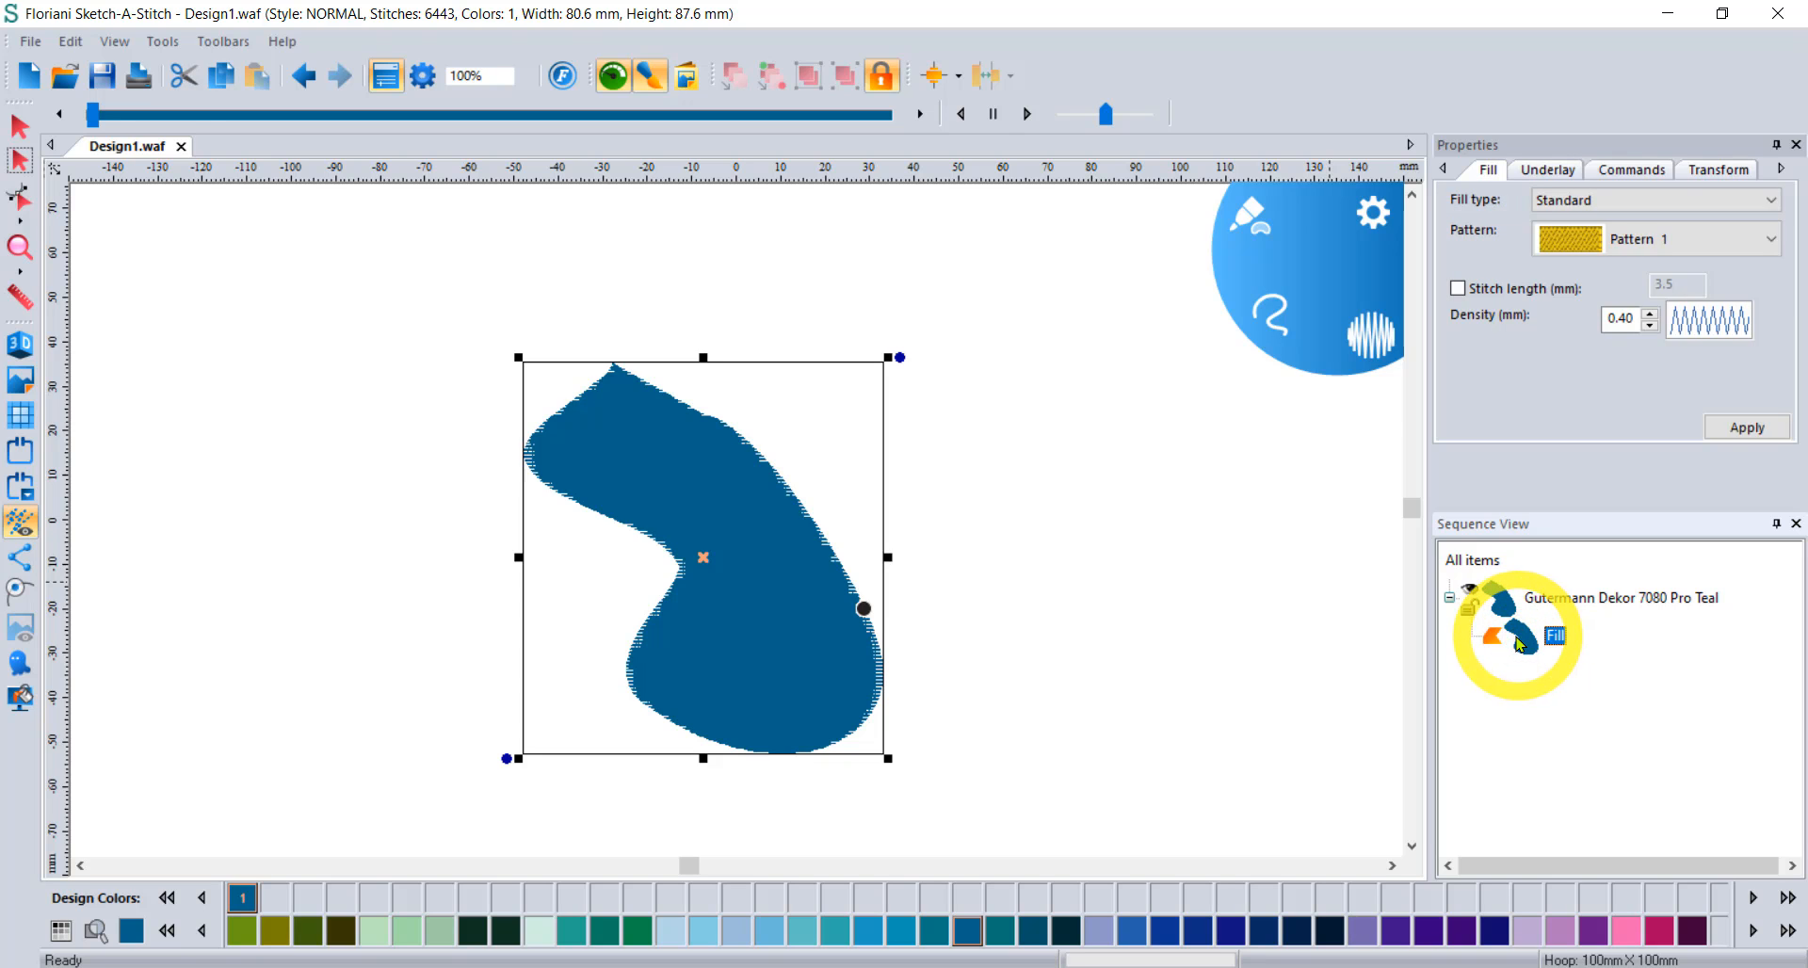
pyautogui.click(1554, 169)
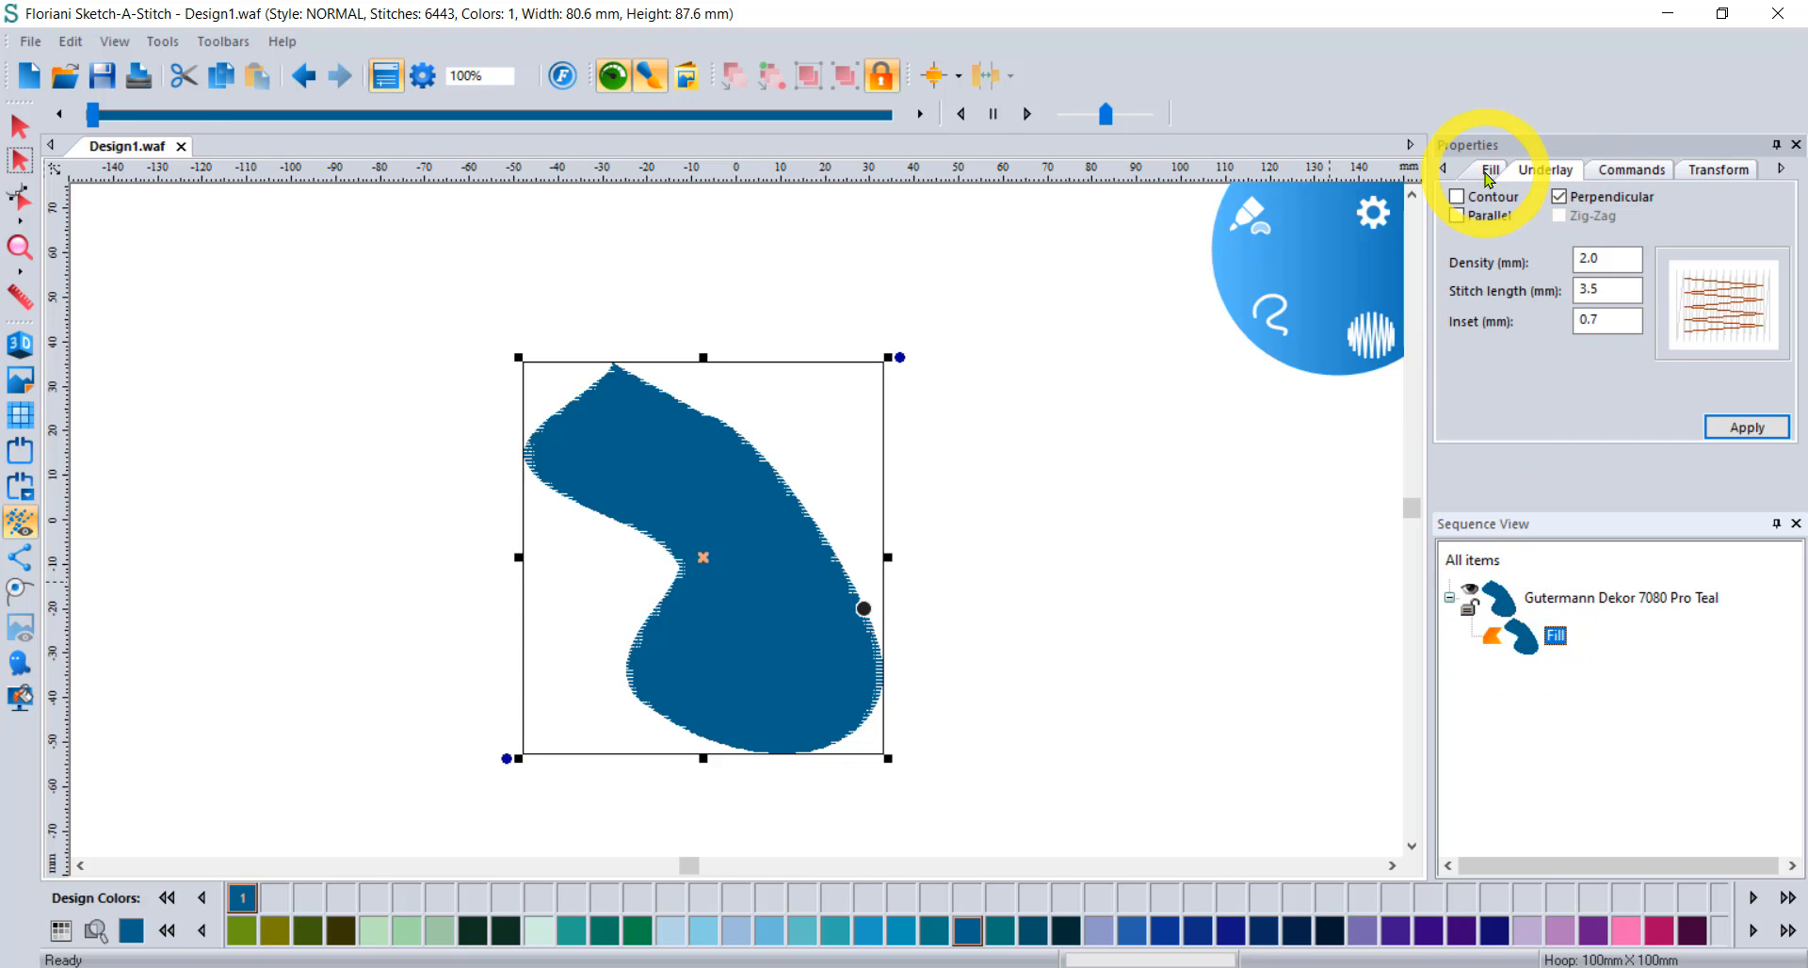
pyautogui.click(1487, 175)
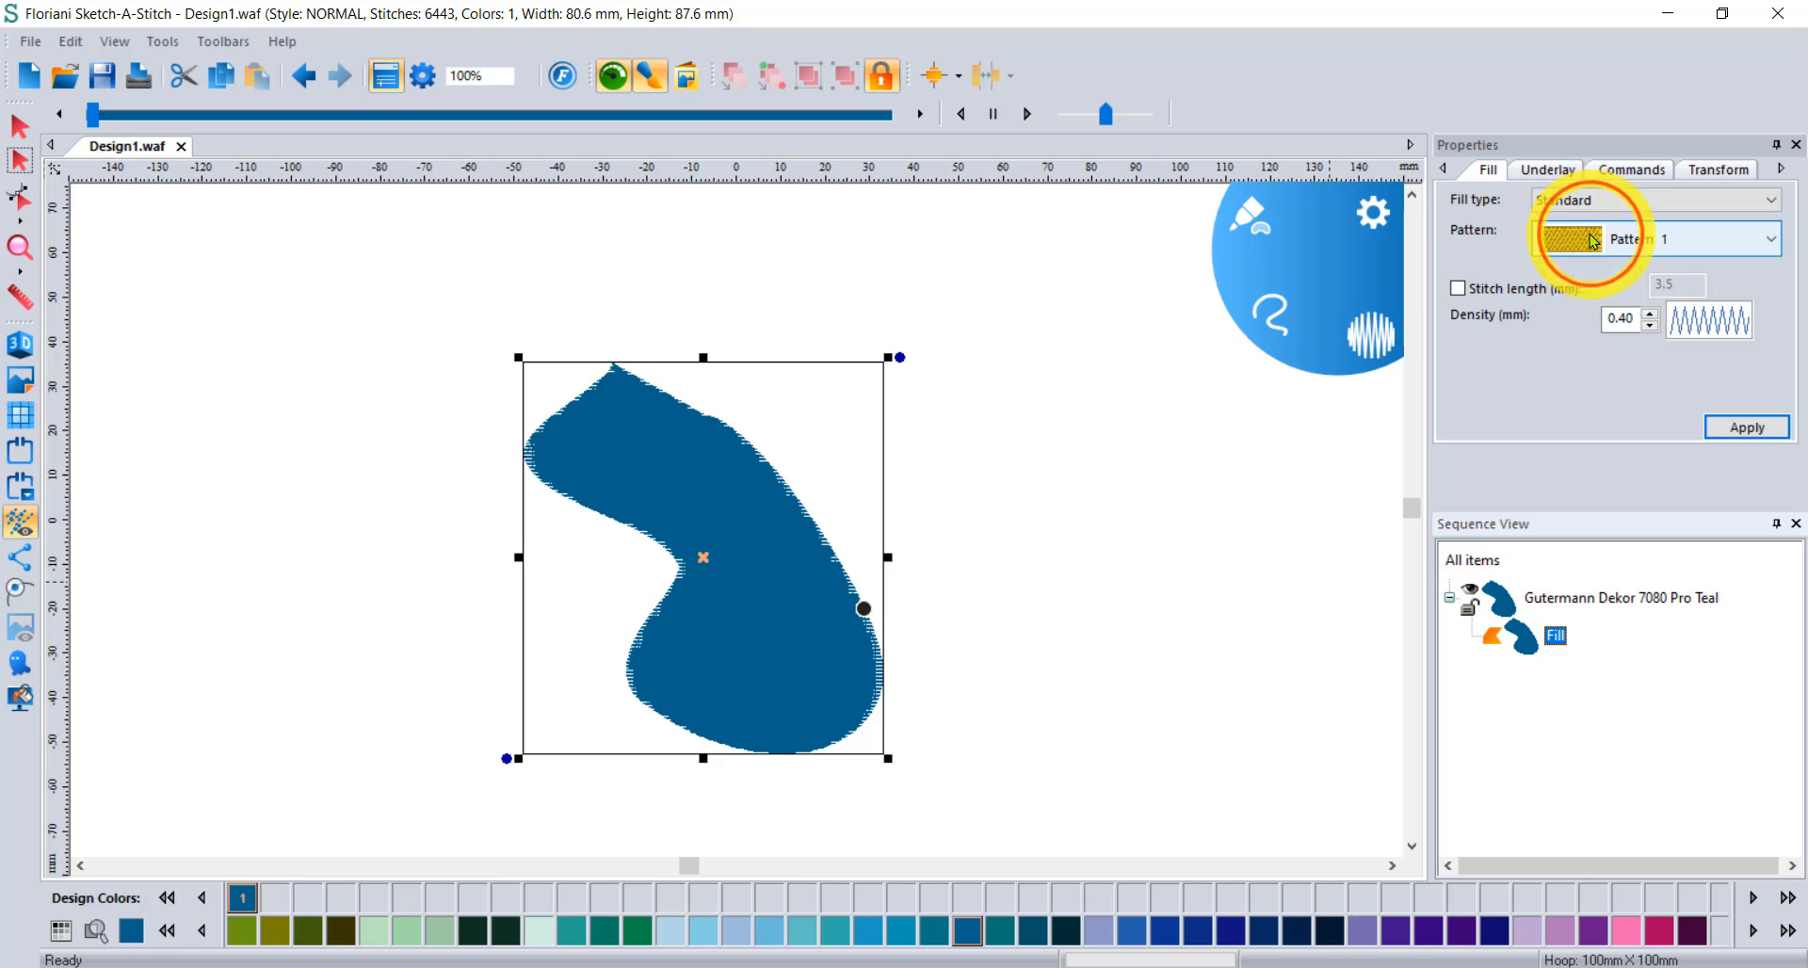
pyautogui.click(1594, 242)
pyautogui.click(1568, 237)
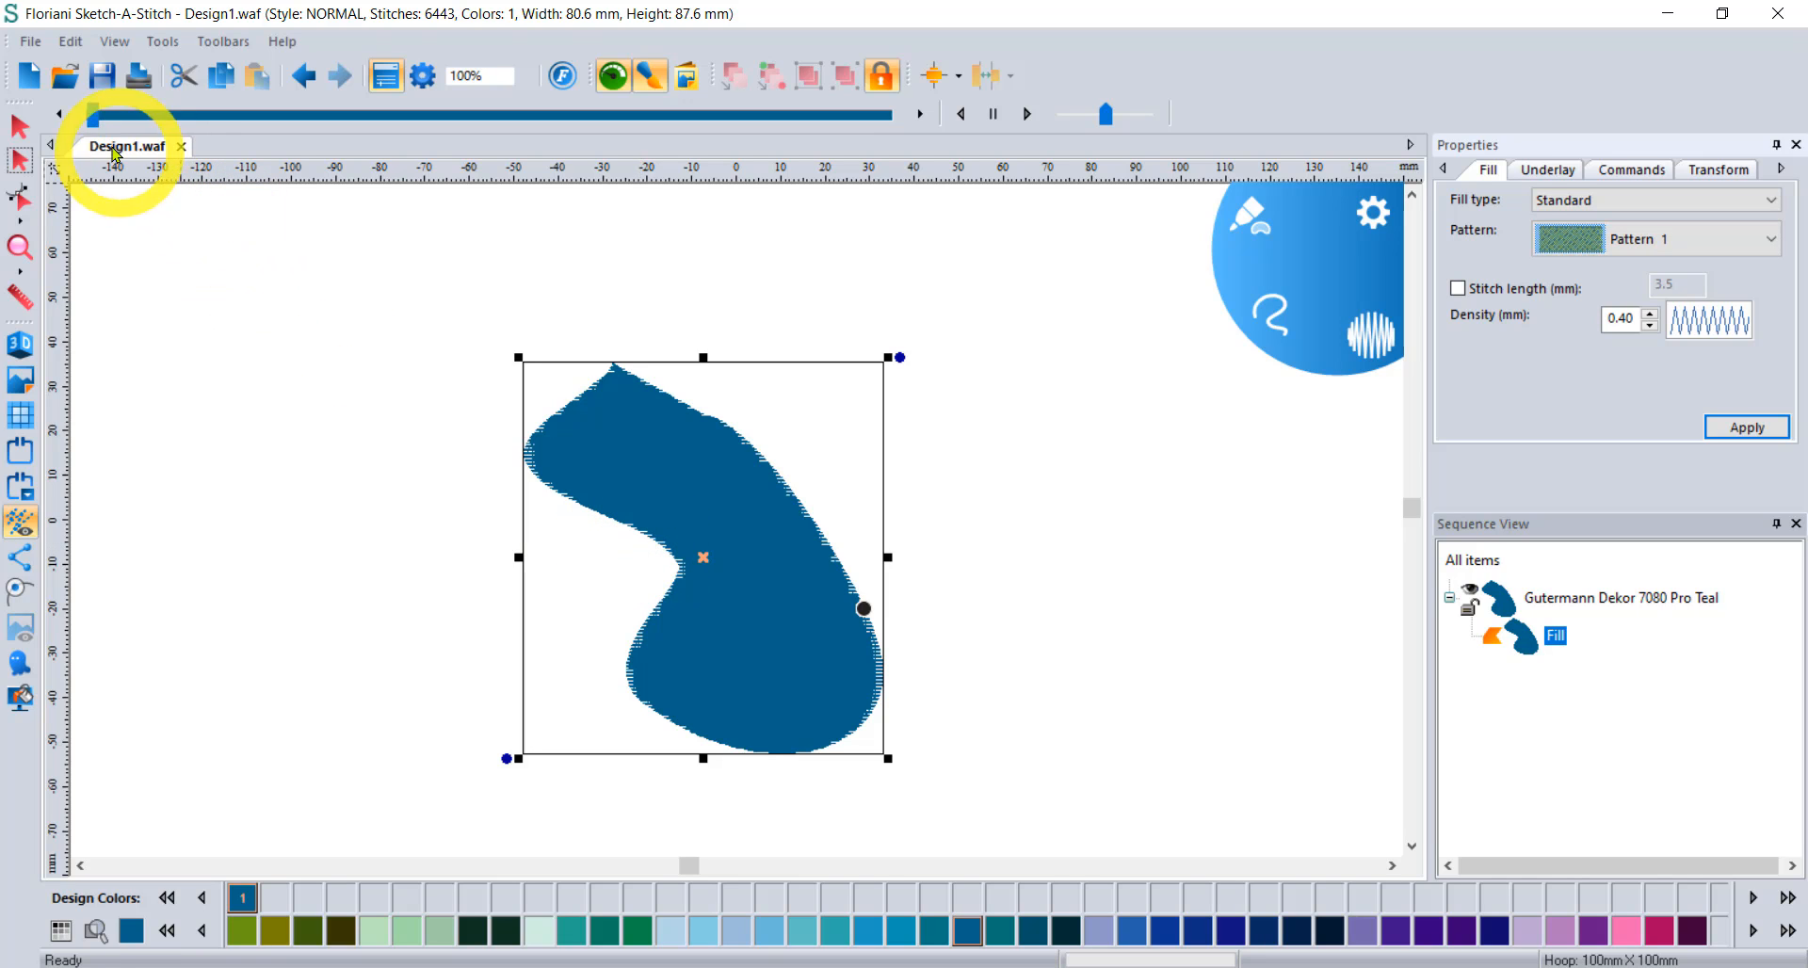
pyautogui.click(19, 125)
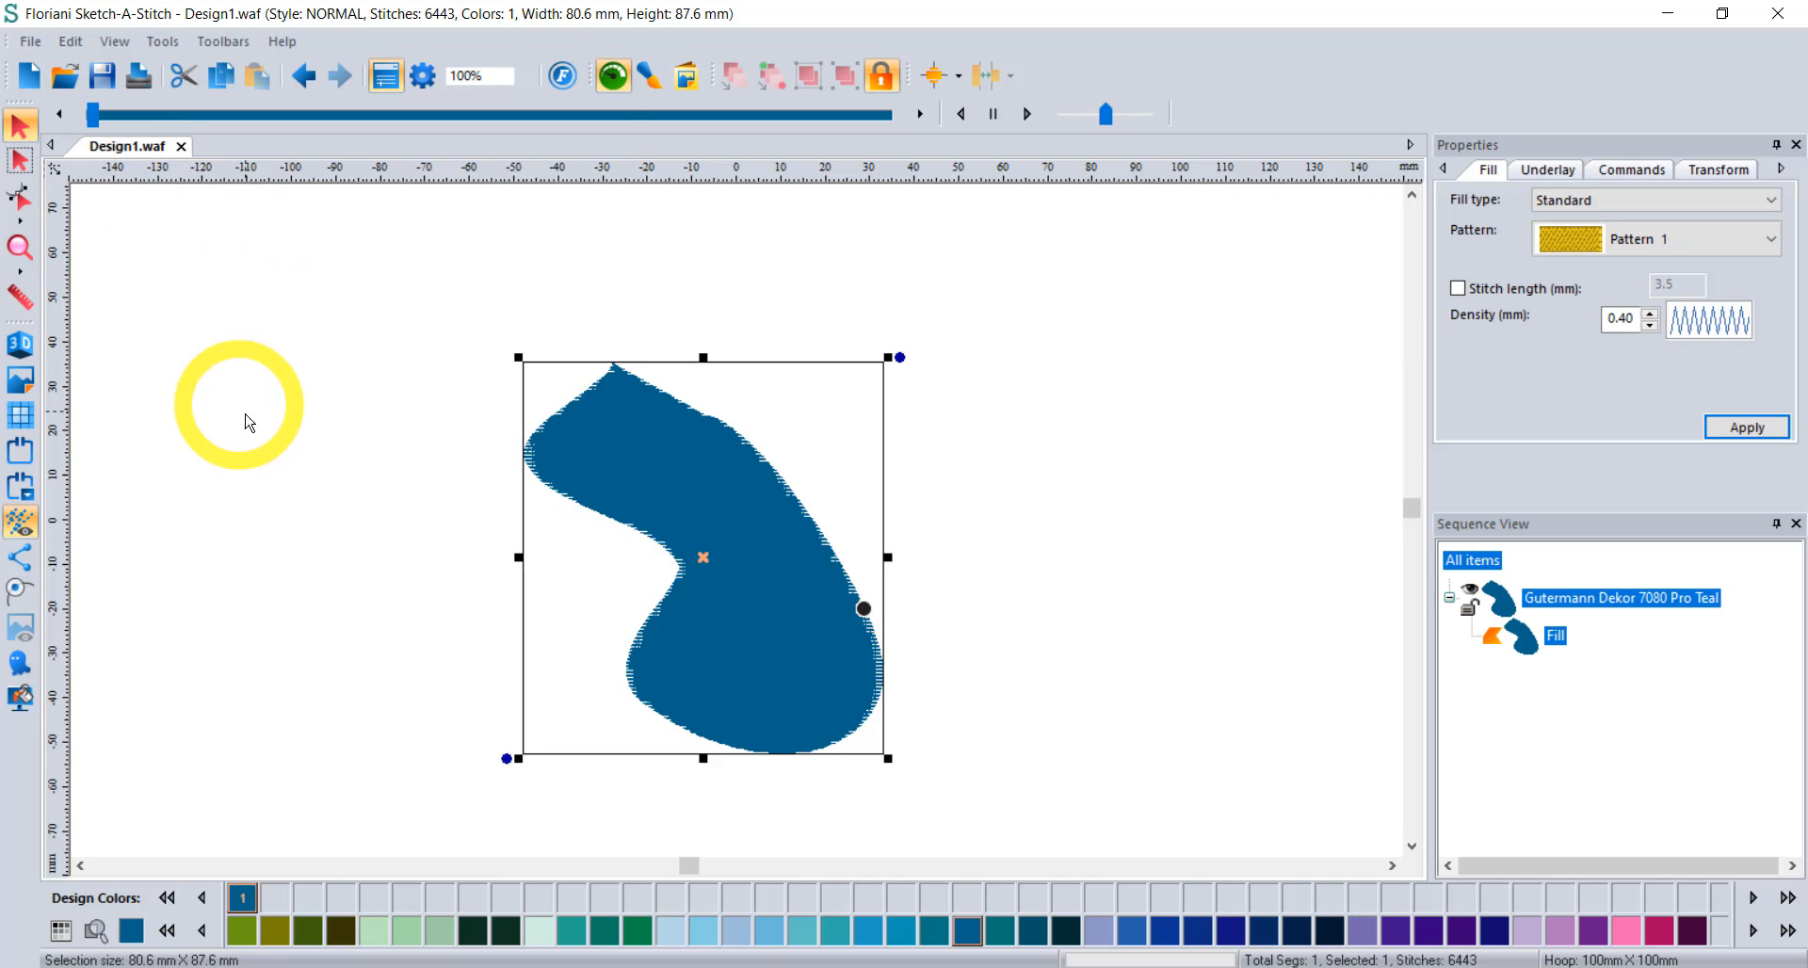
pyautogui.click(252, 426)
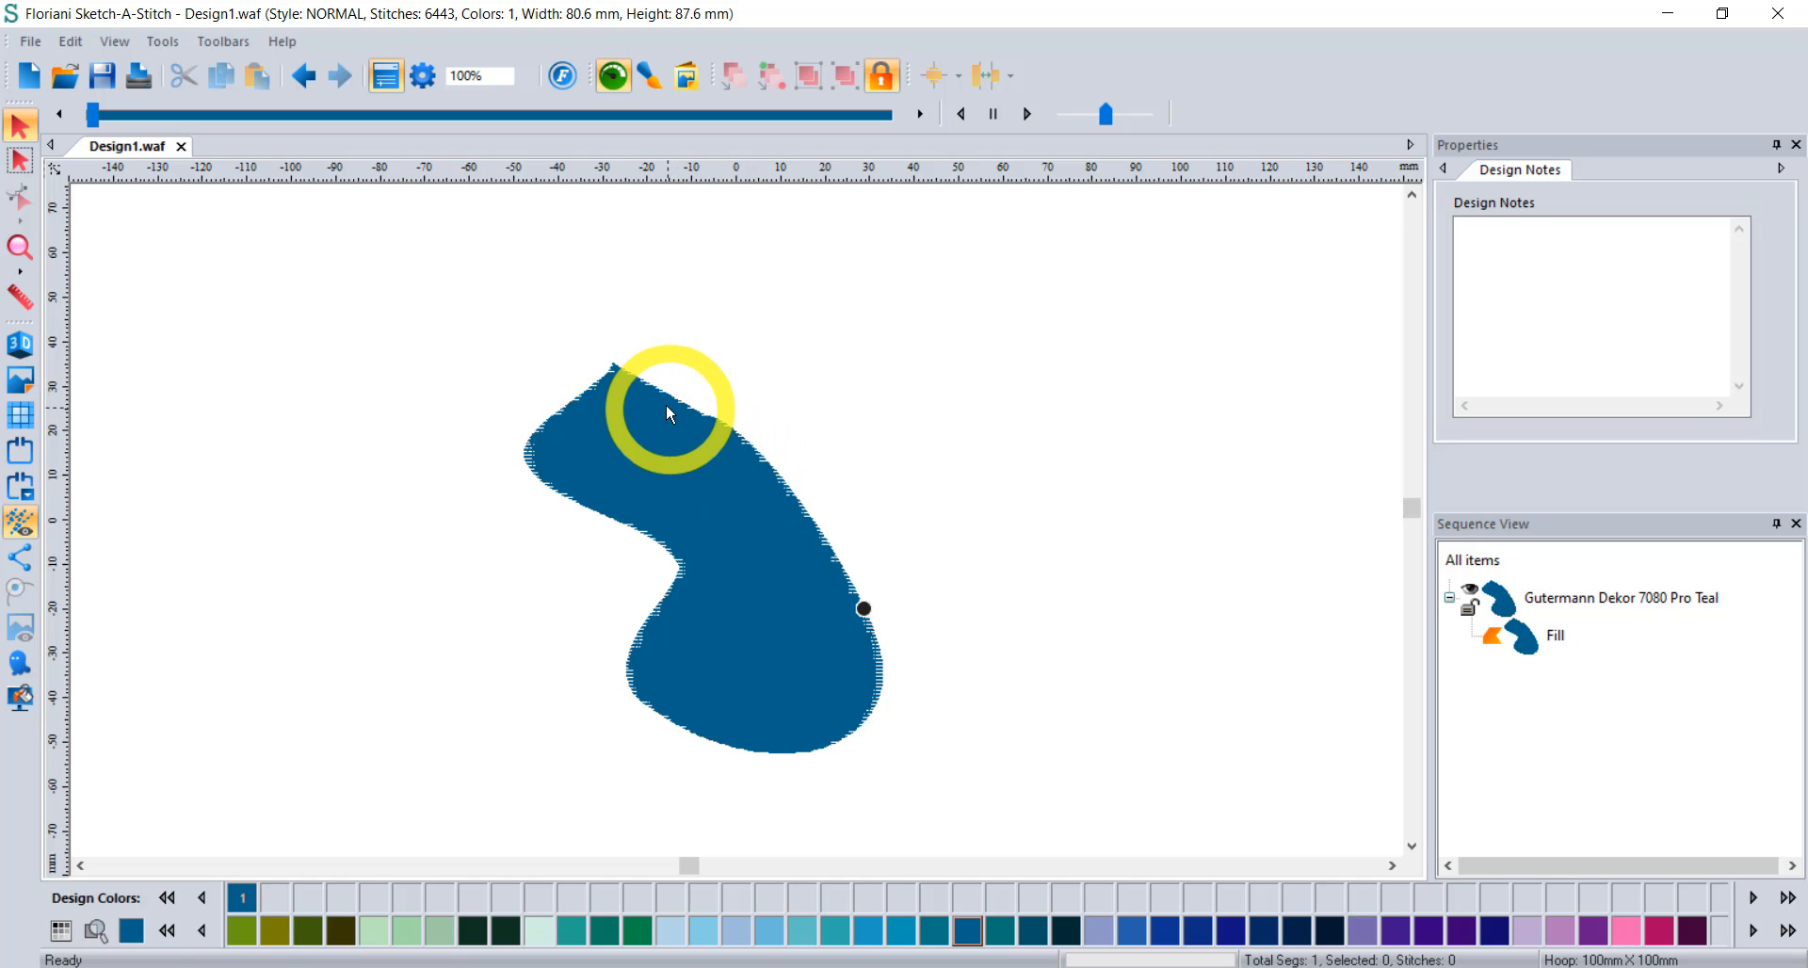
# Check the supported design file types and open the bunny design Design2.pes from the Desktop.
pyautogui.click(62, 83)
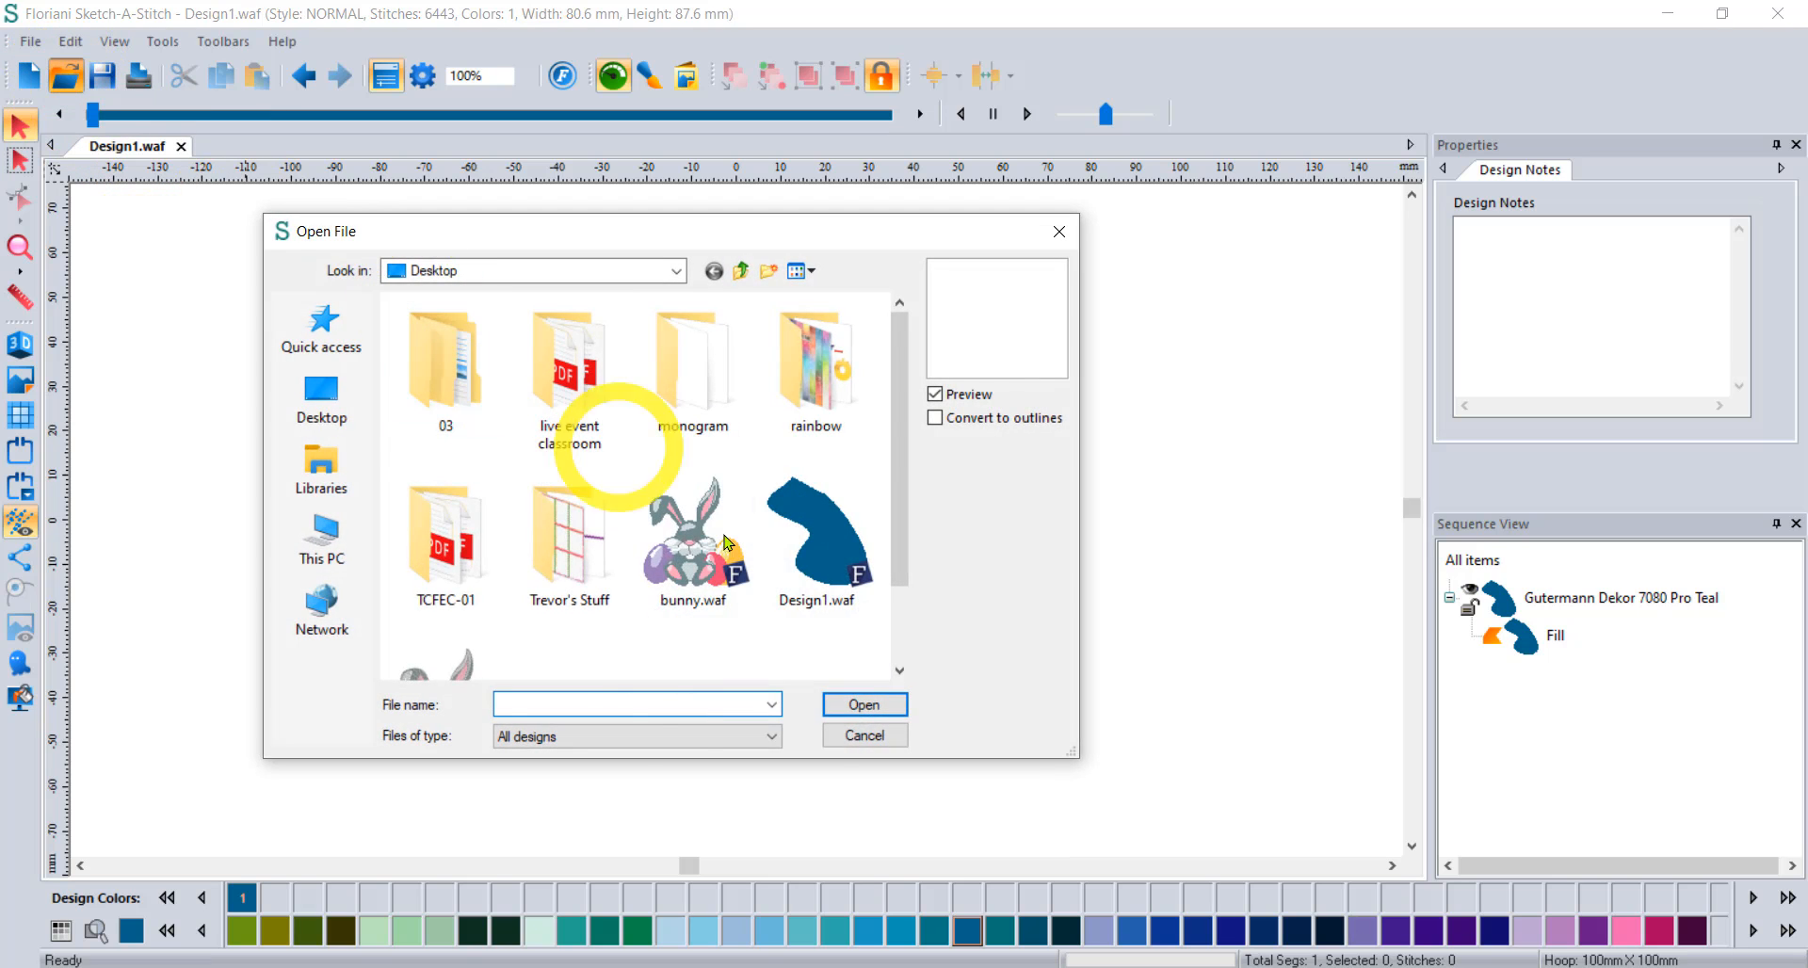
pyautogui.click(651, 735)
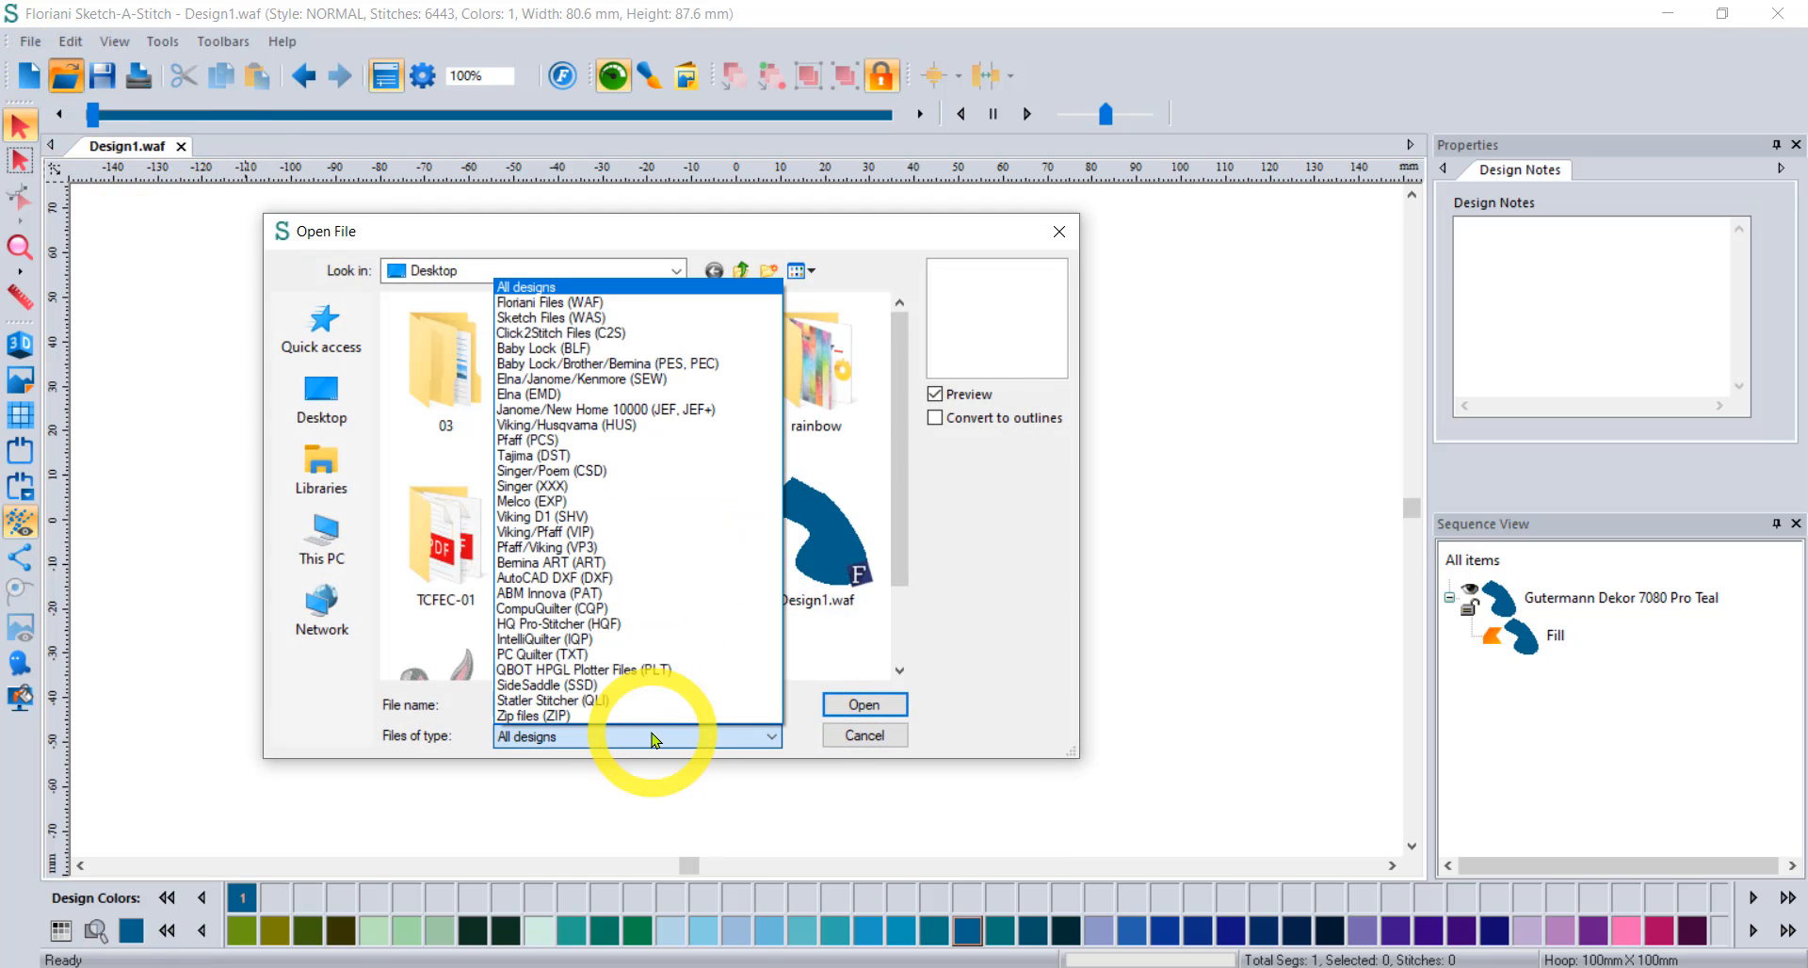
pyautogui.click(652, 736)
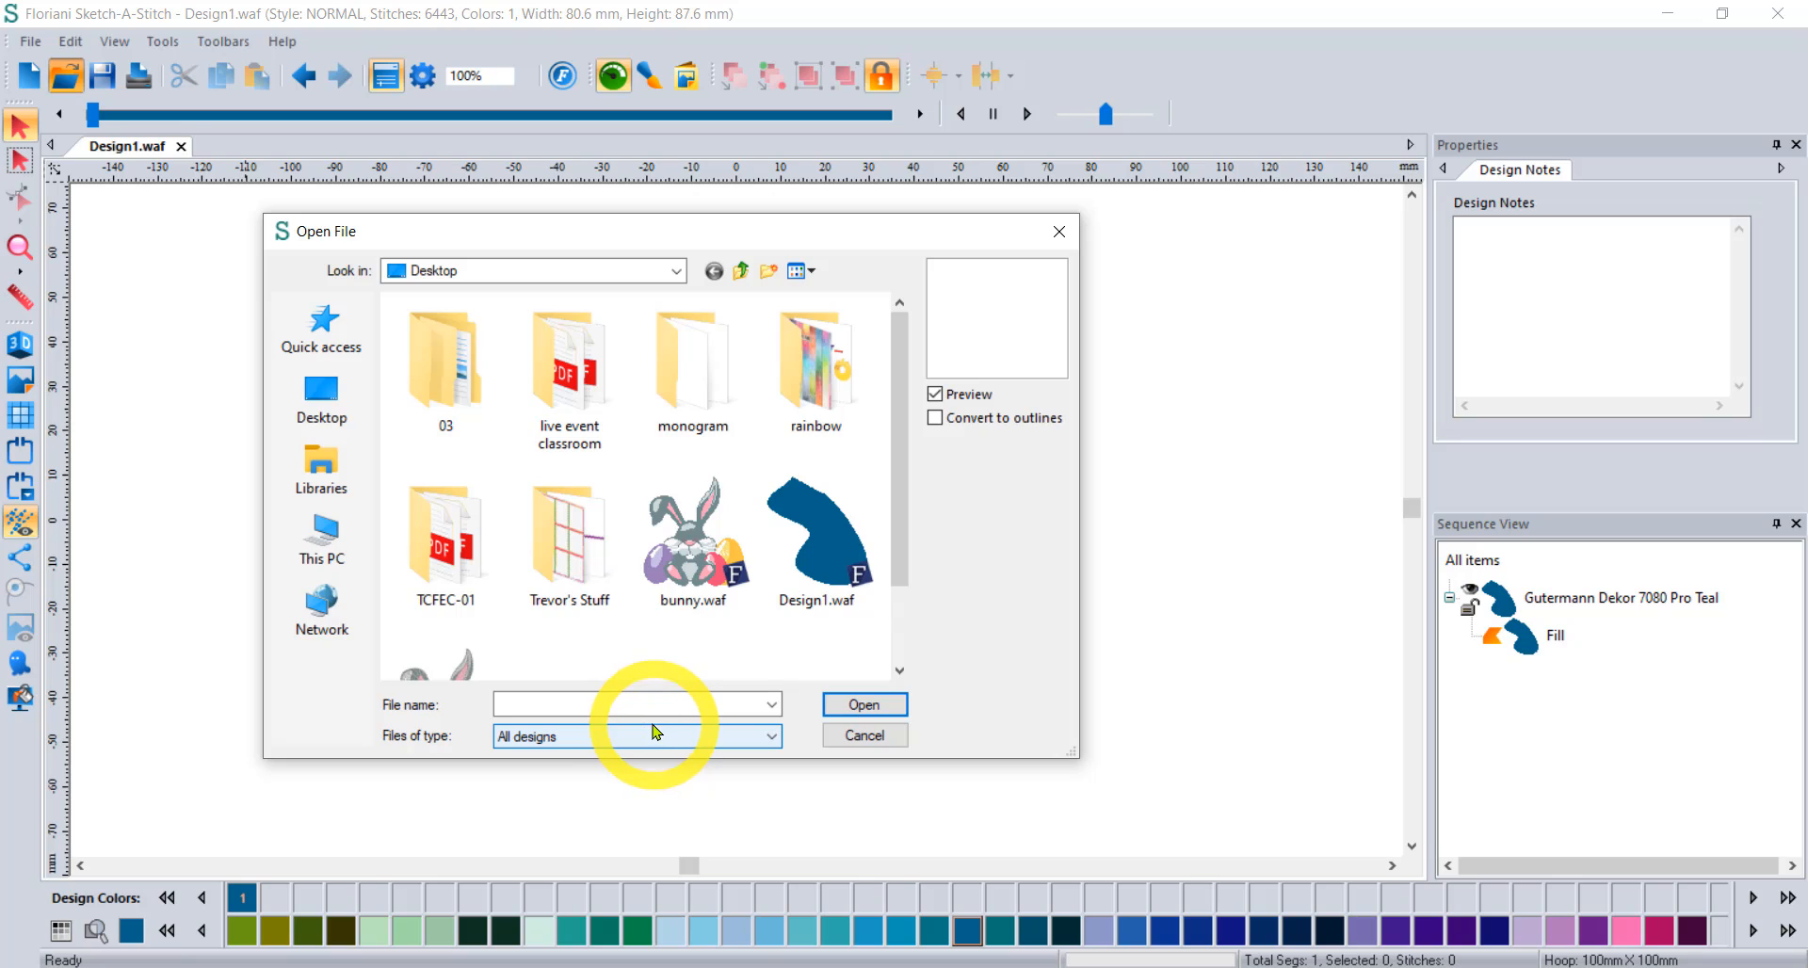
pyautogui.moveTo(898, 442); pyautogui.dragTo(898, 517)
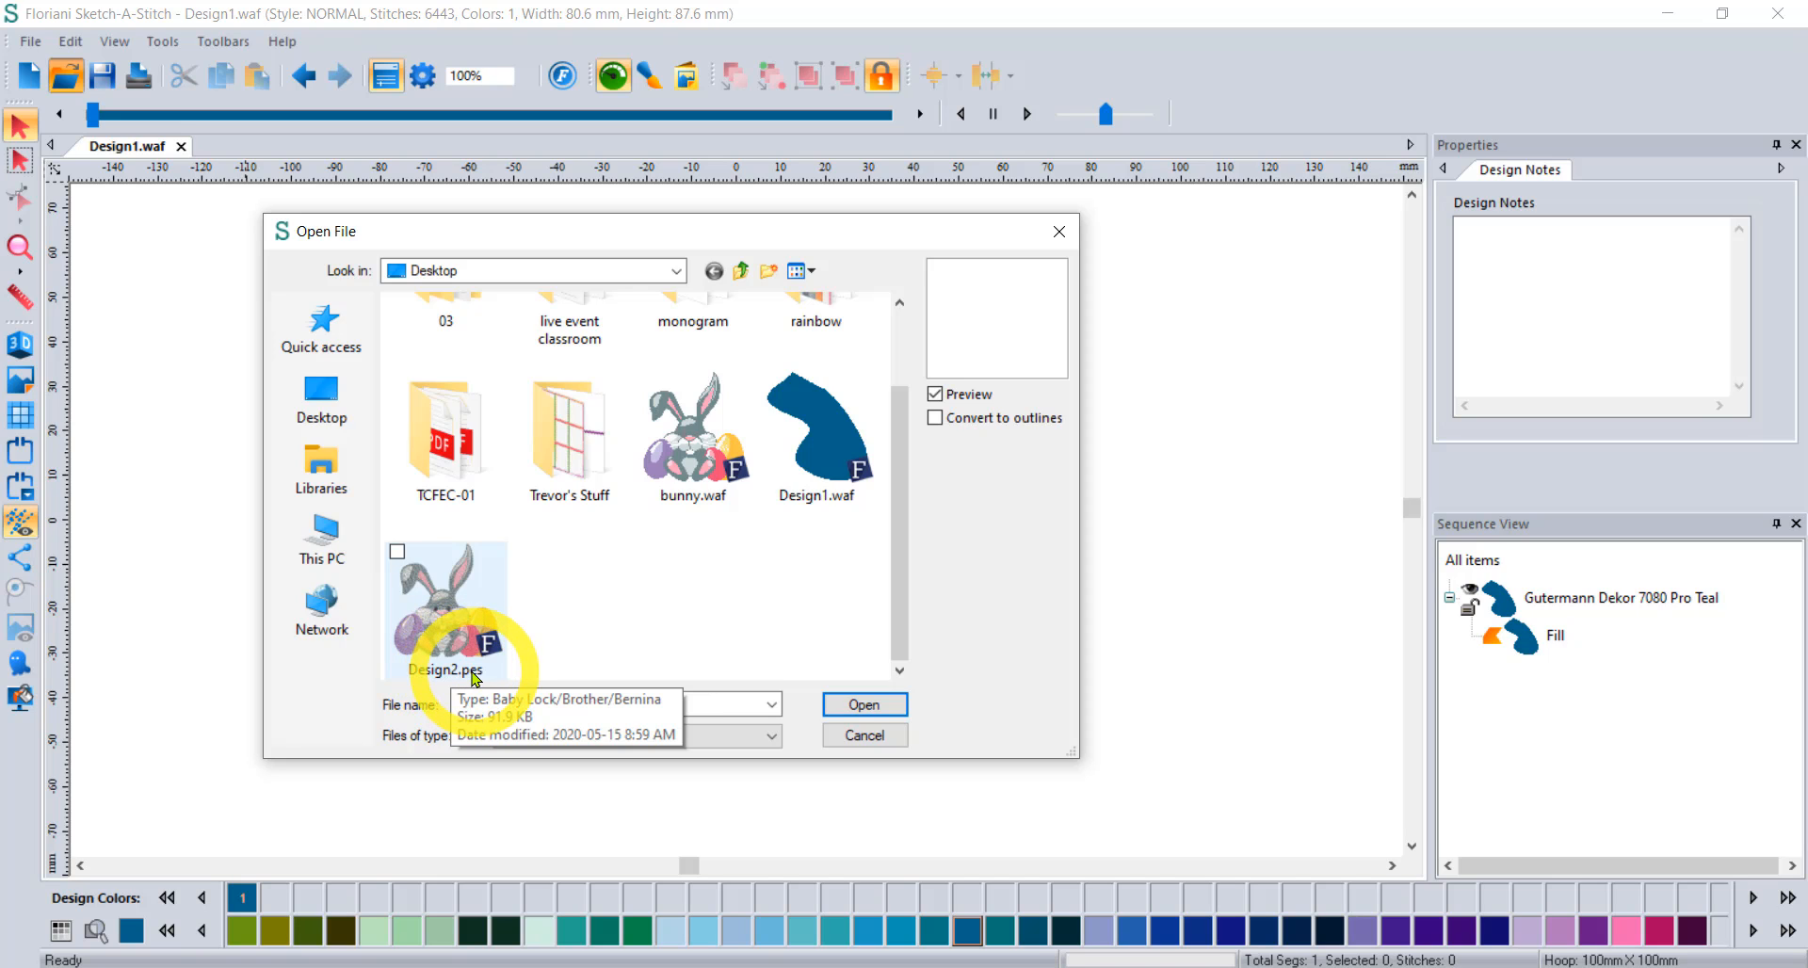
pyautogui.click(450, 622)
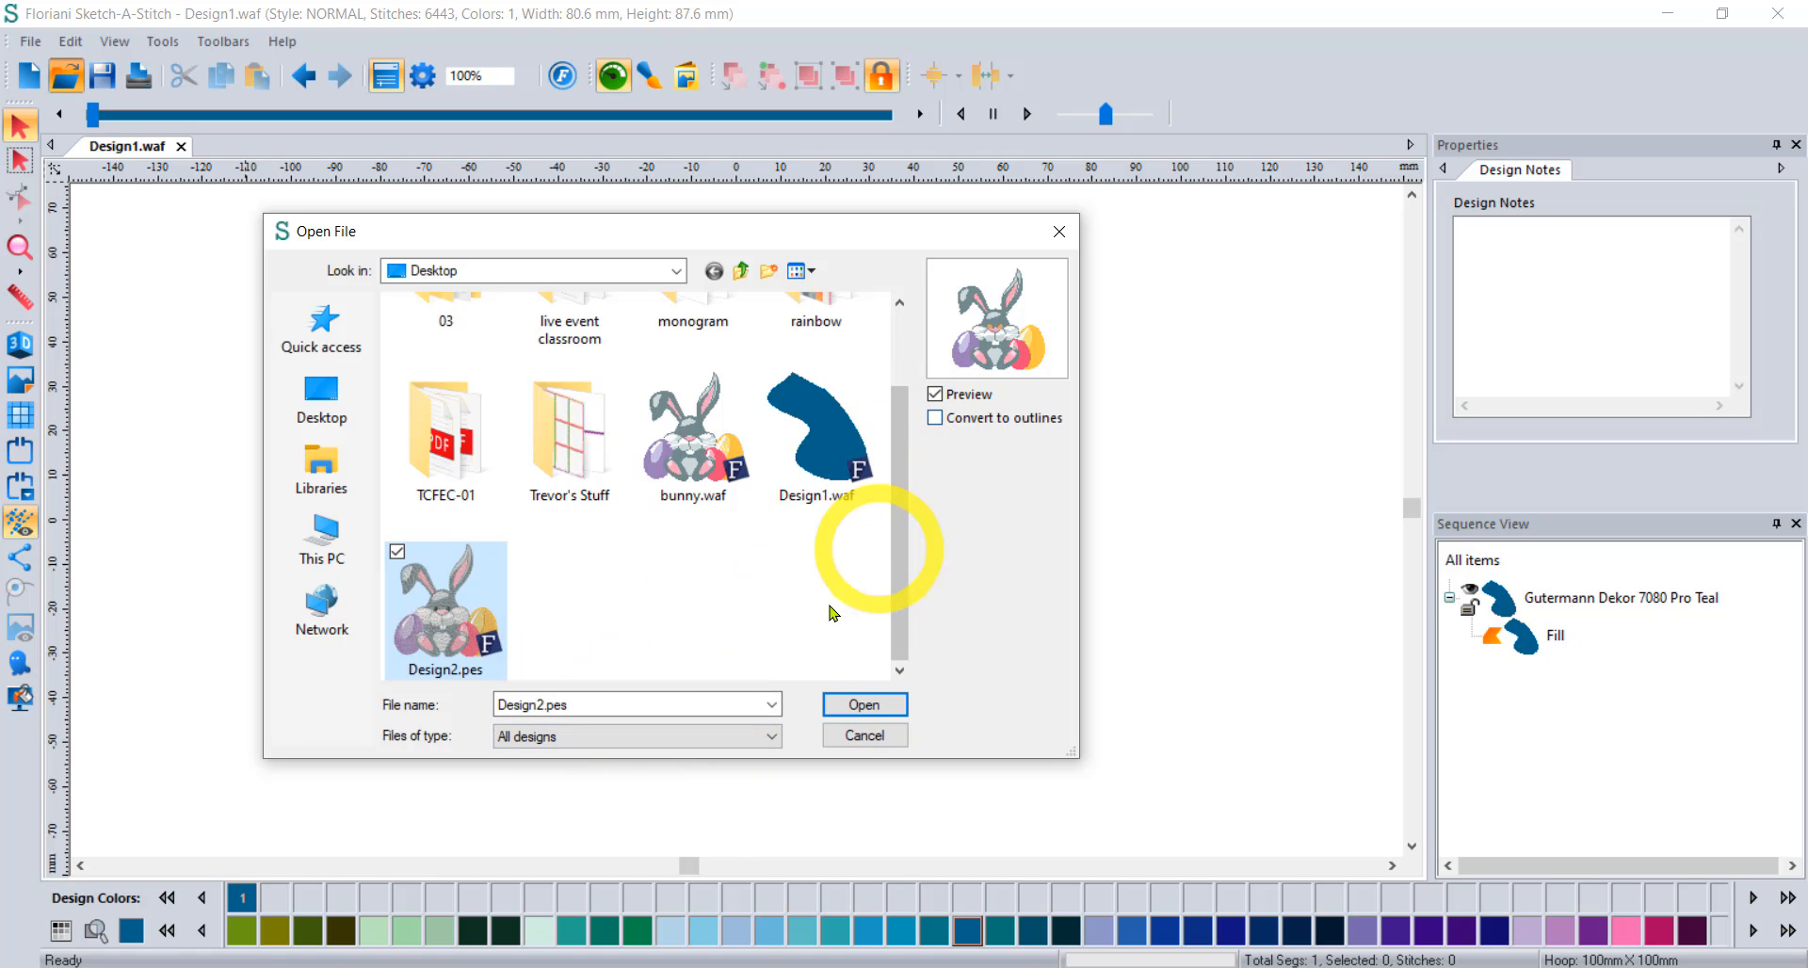
pyautogui.click(857, 708)
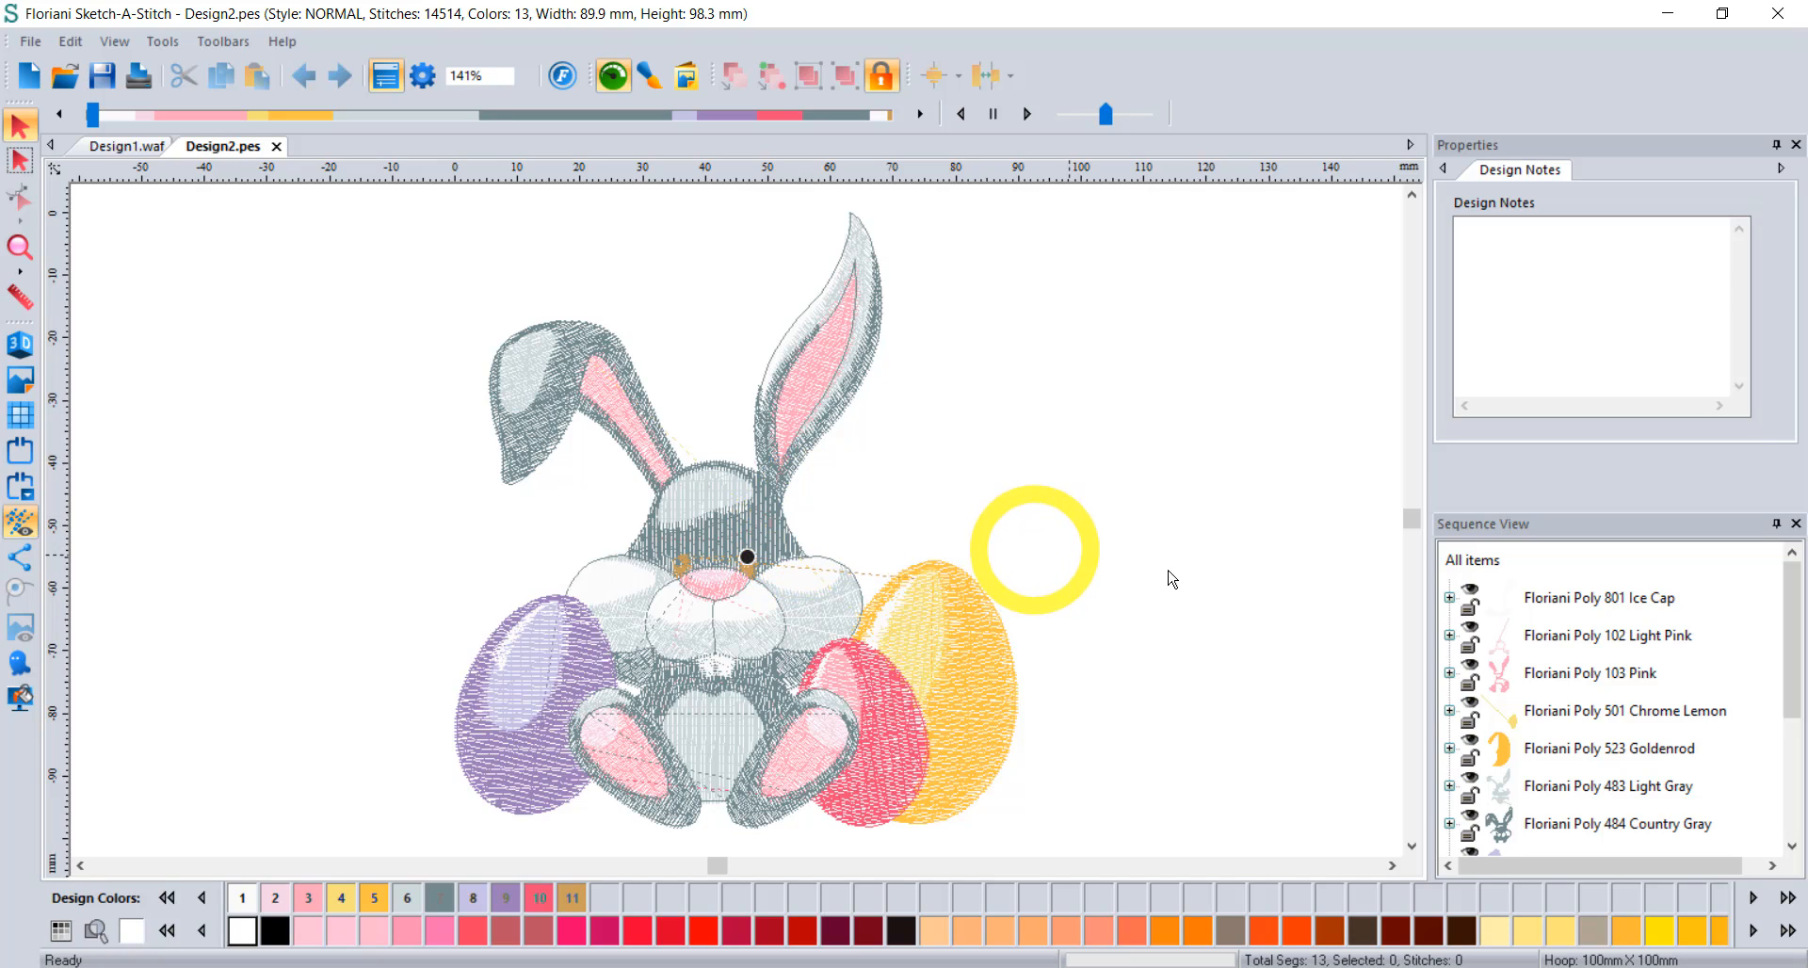
# Recolor the bunny's eye stitches, the last thread in the sequence, to Gutermann Dekor 8220 Ivy.
pyautogui.moveTo(1784, 608); pyautogui.dragTo(1778, 728)
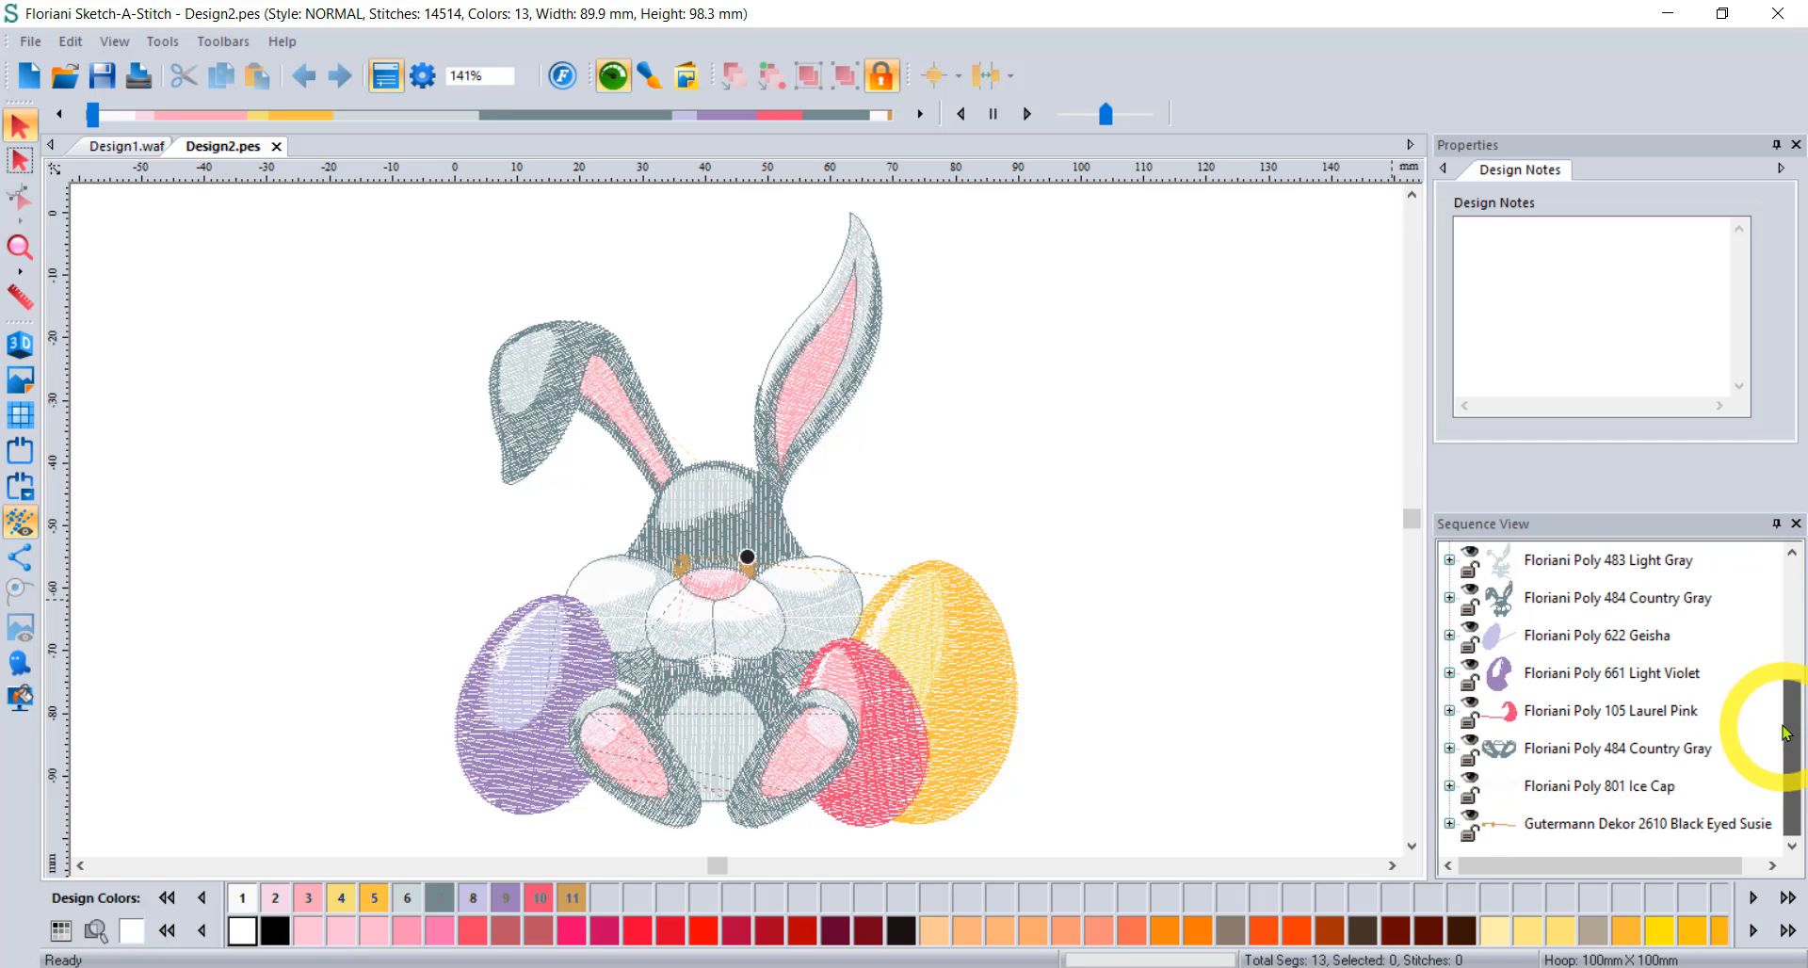
pyautogui.click(1519, 827)
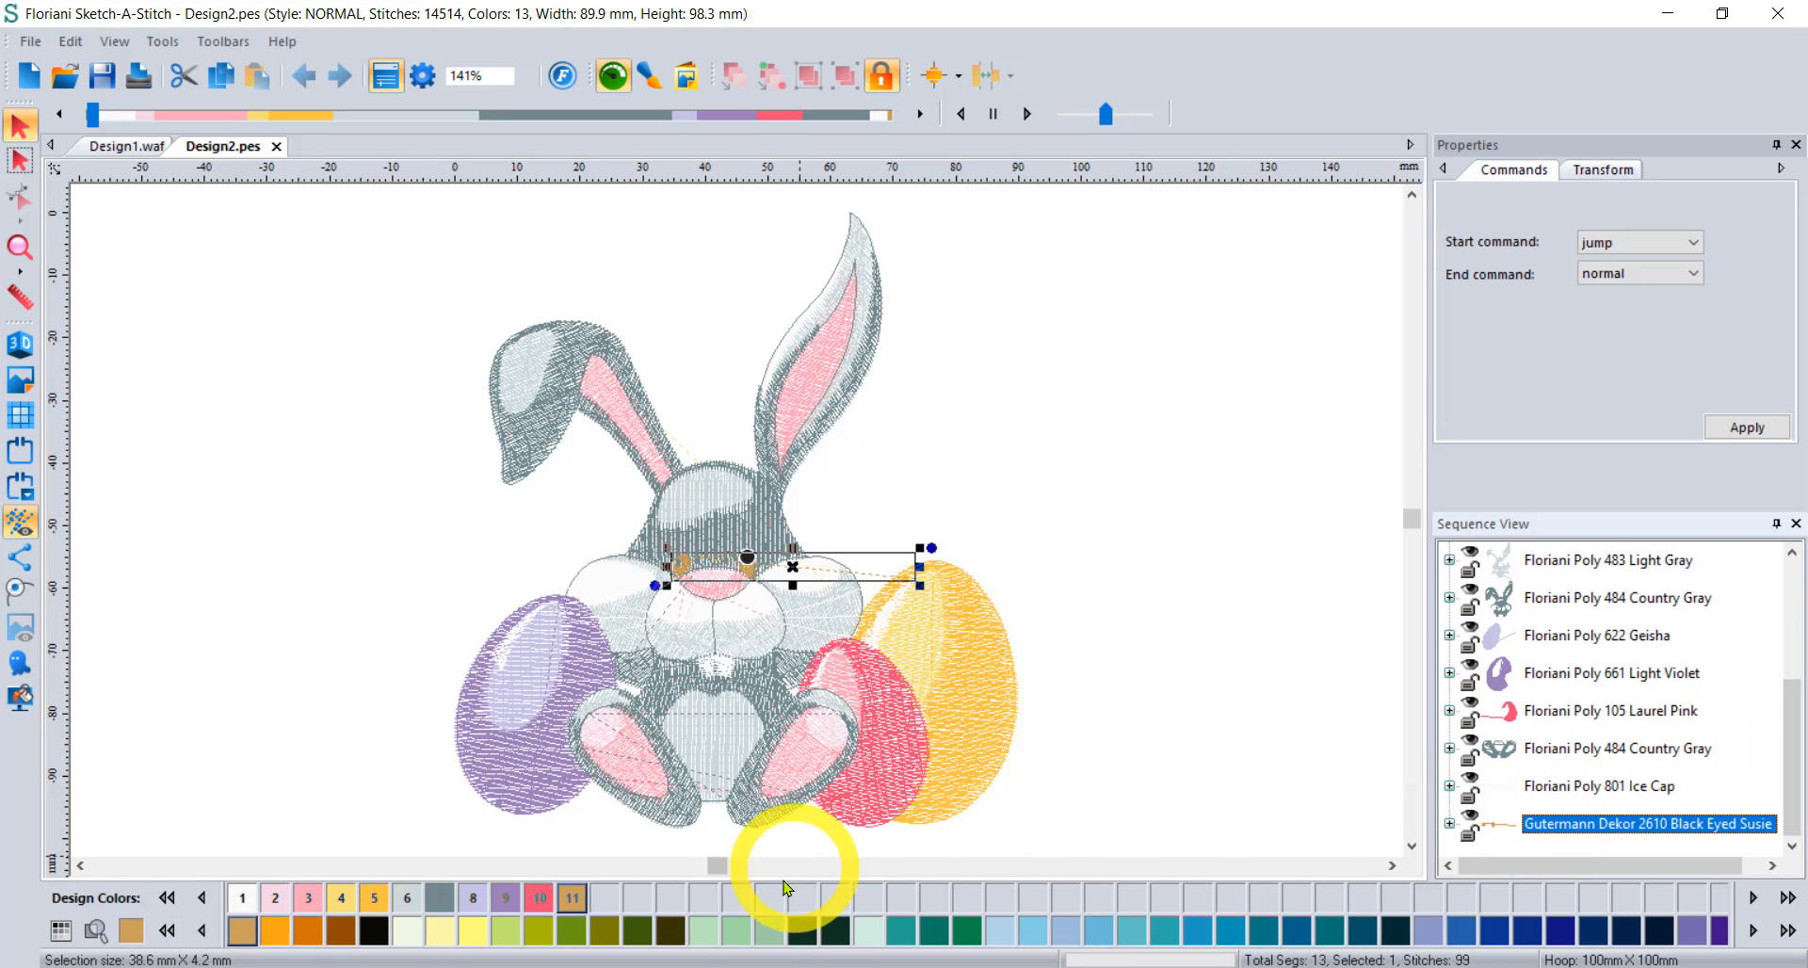
pyautogui.click(802, 930)
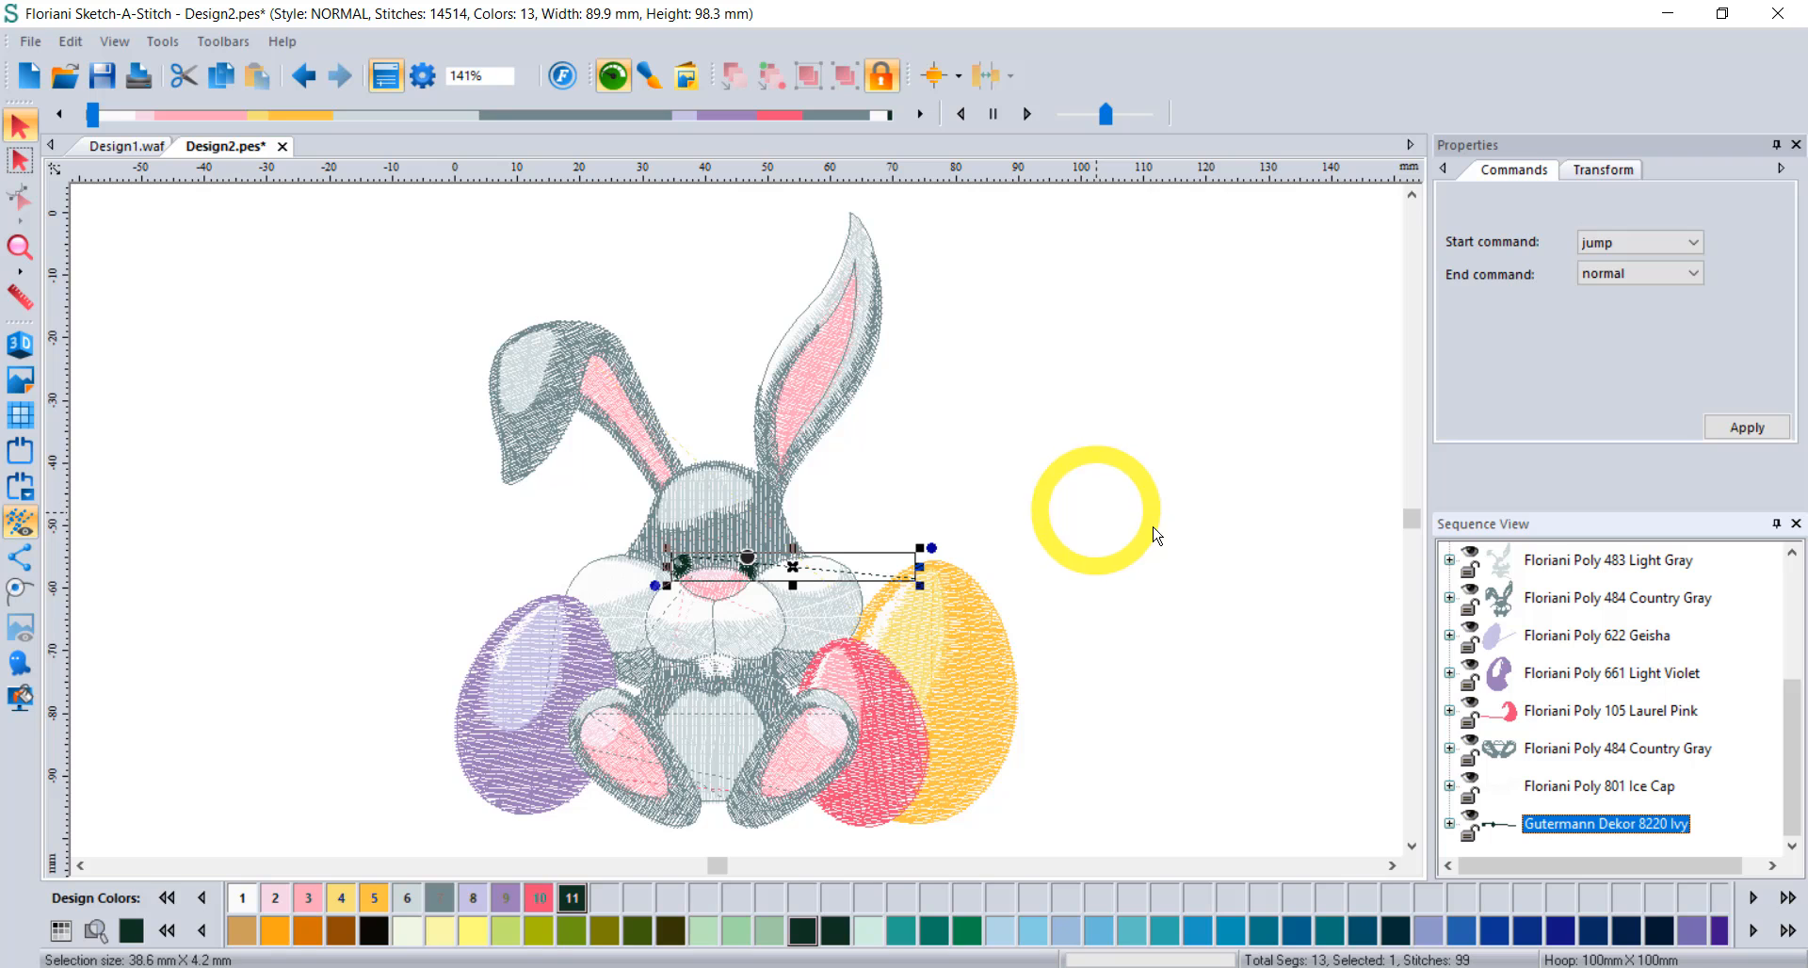
# Recolor the Light Violet part of the purple egg to Gutermann Dekor 7165 Turquoise and clear the selection.
pyautogui.click(1544, 674)
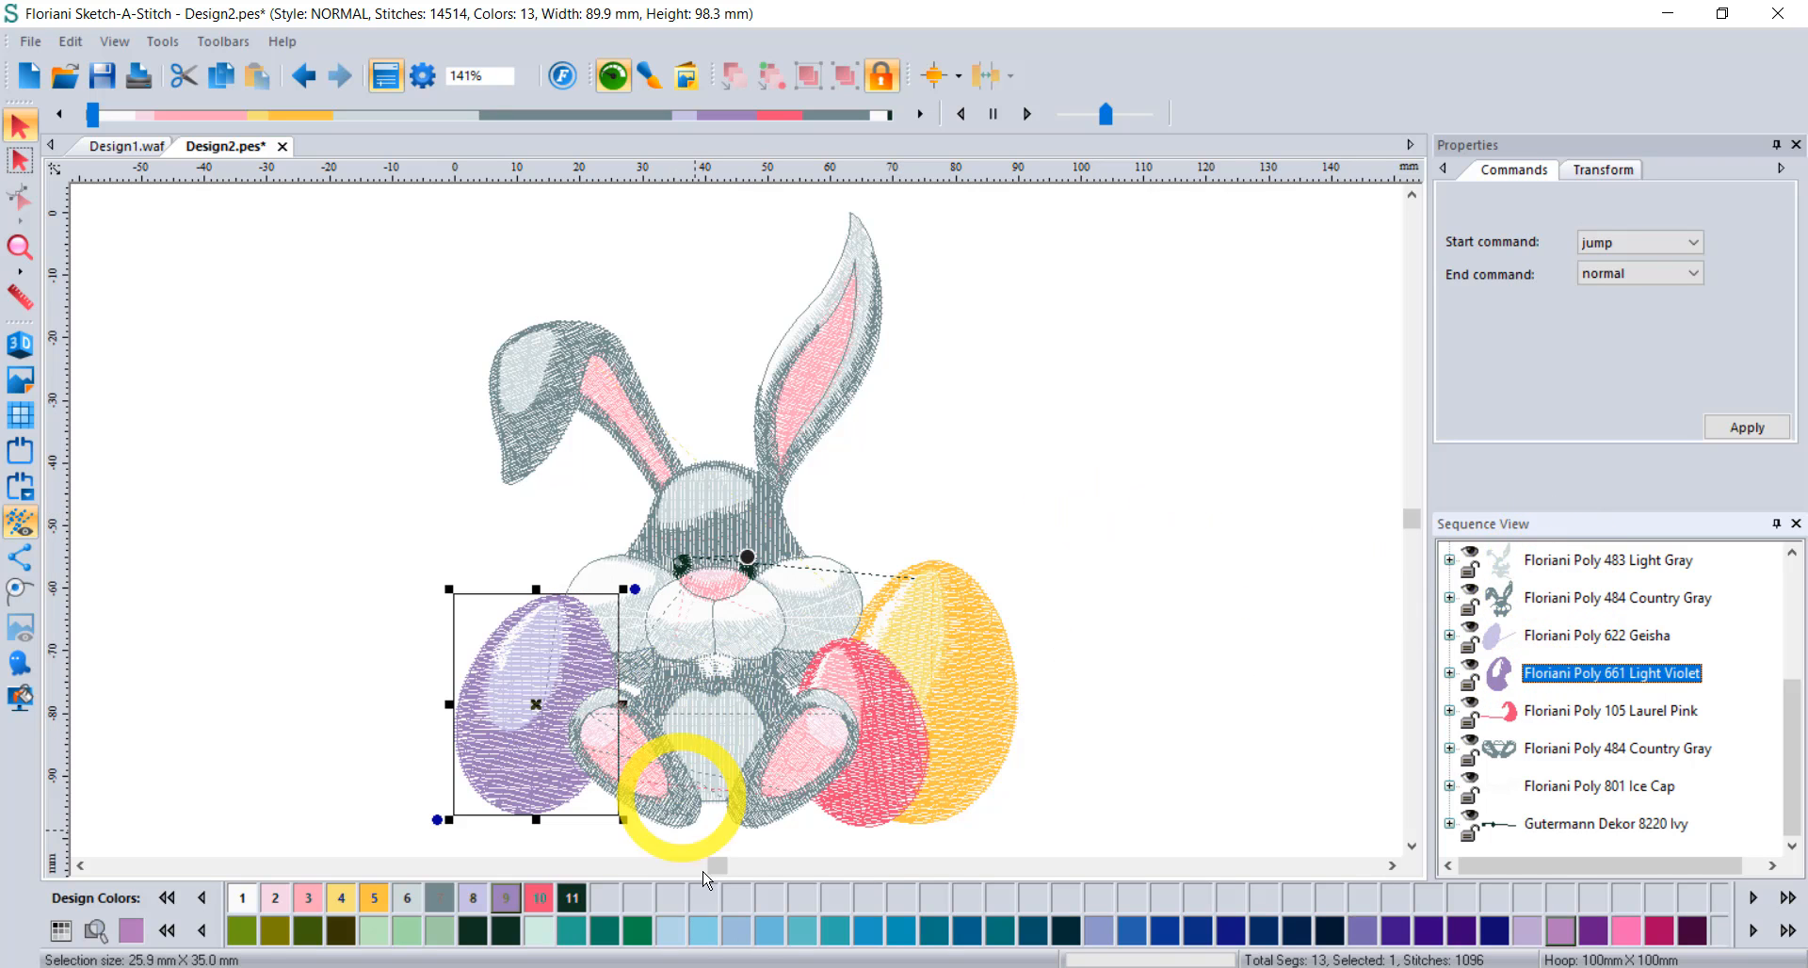
pyautogui.click(704, 931)
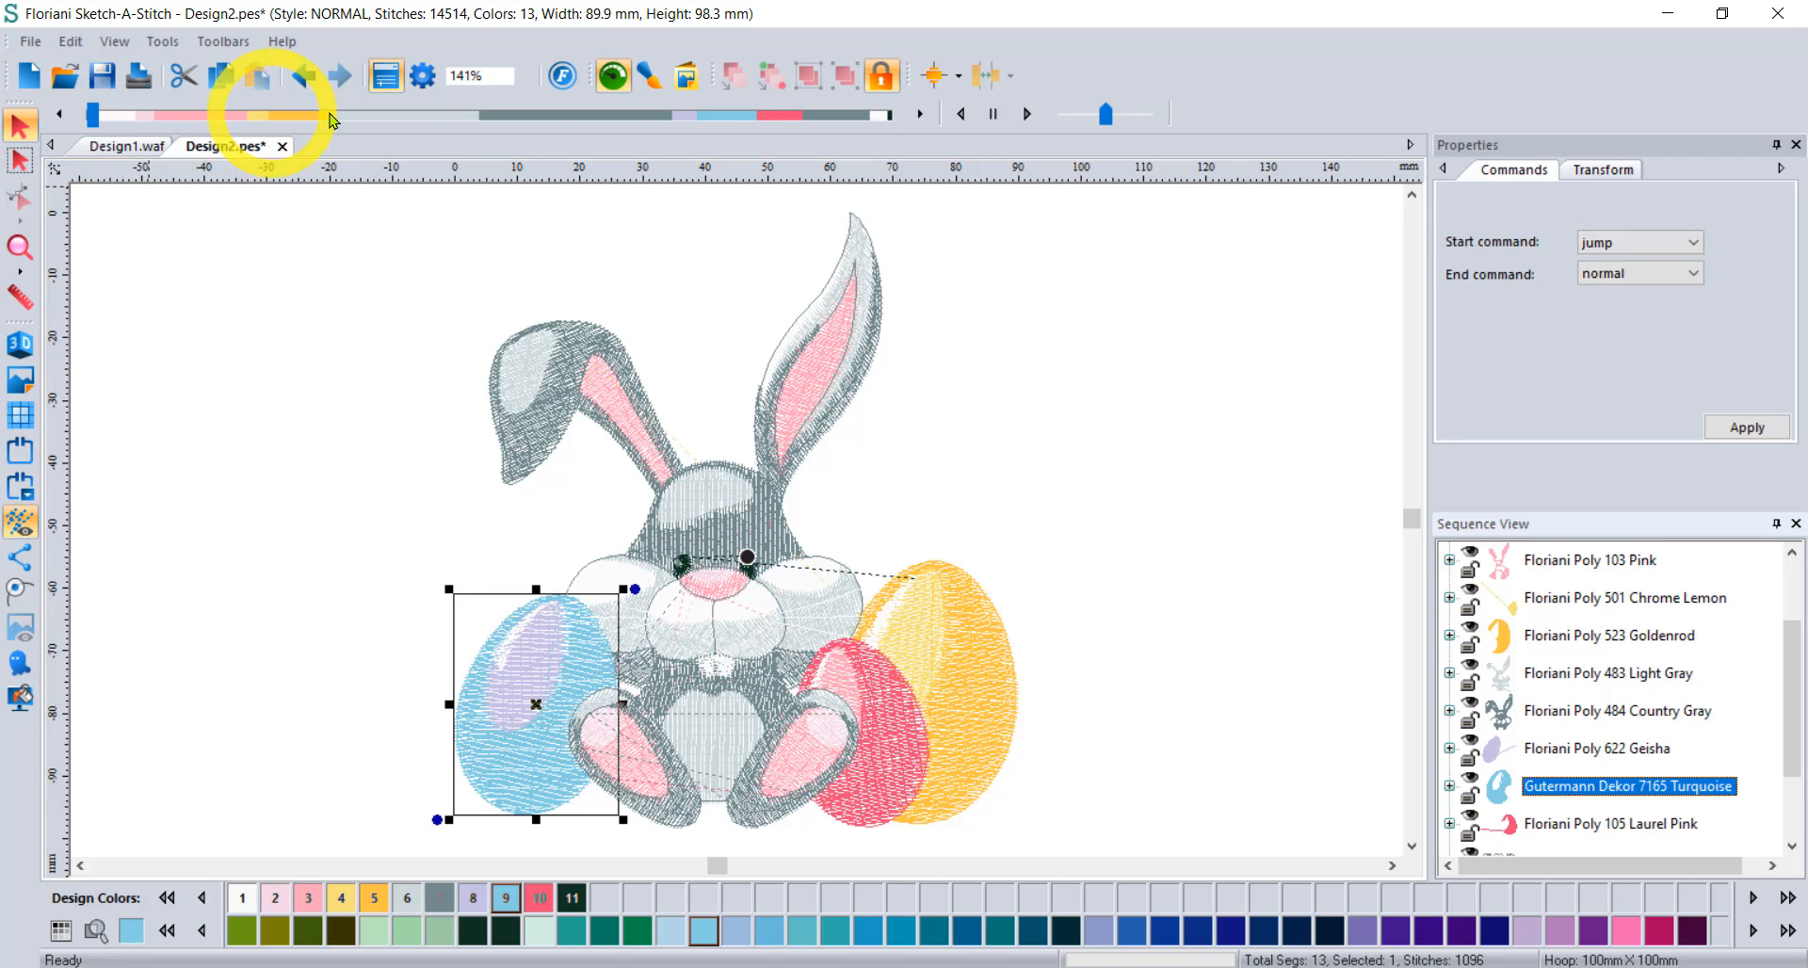
pyautogui.click(1117, 265)
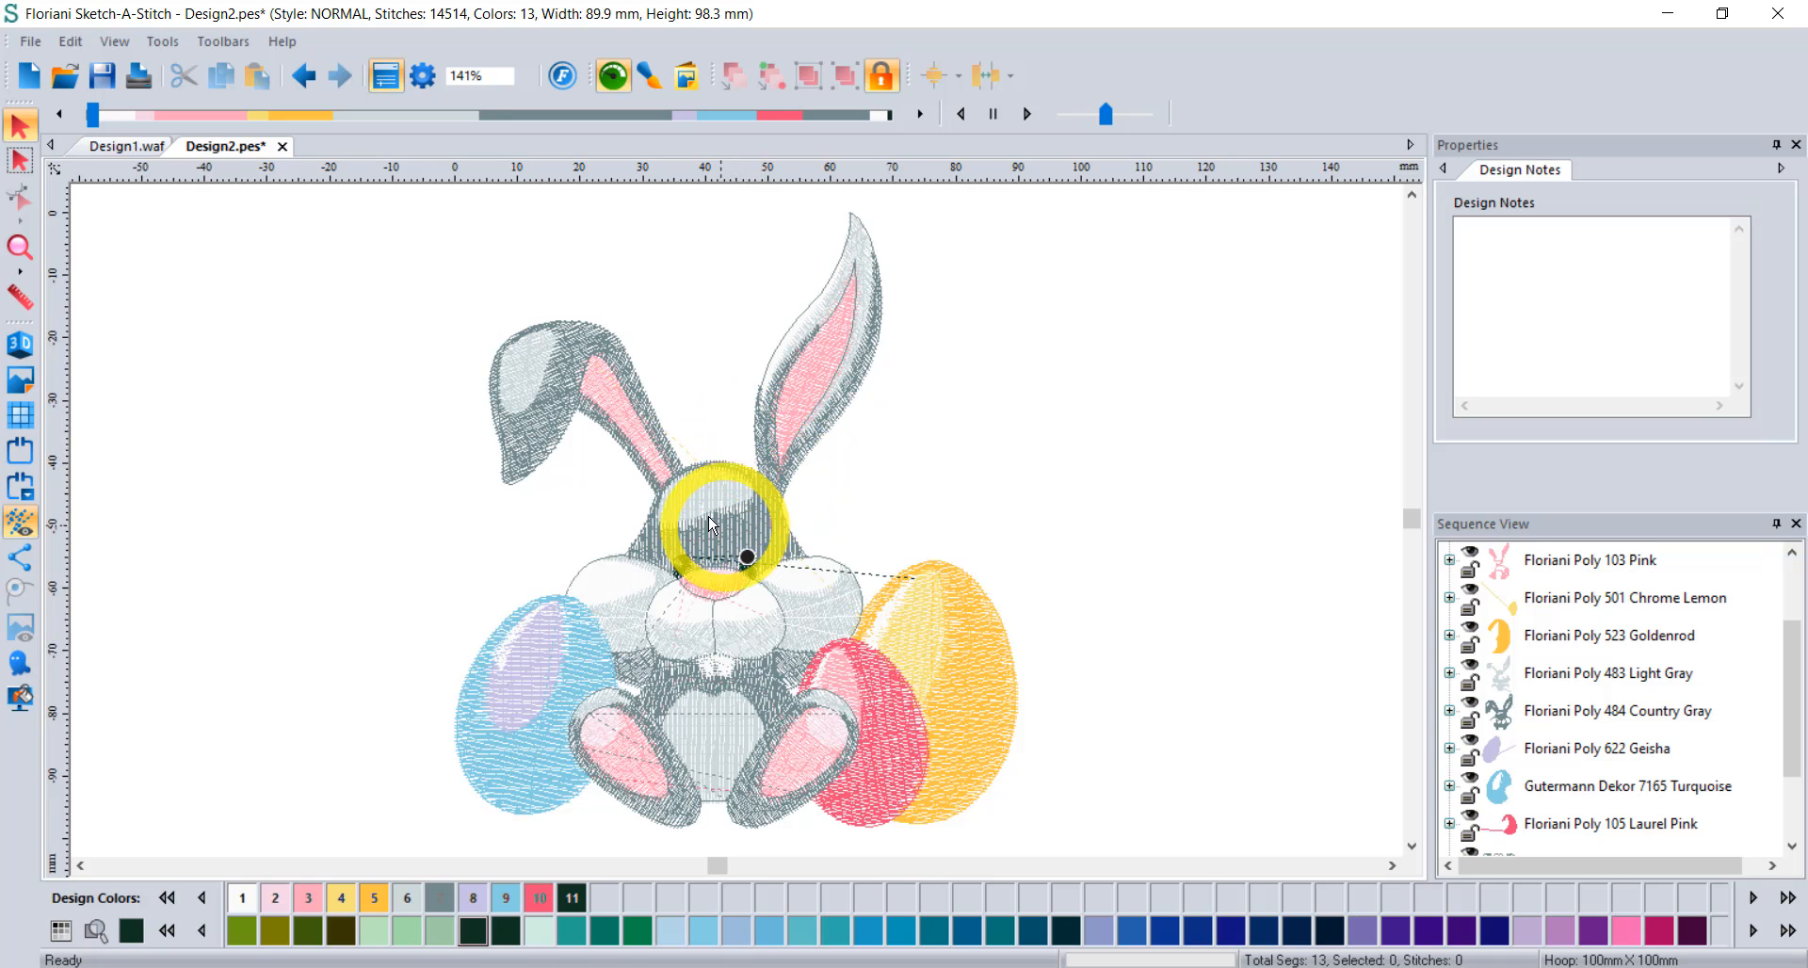
# Enlarge the whole bunny design proportionally to about 110.4 × 120.7 mm and clear the selection.
pyautogui.hotkey('ctrl', 'a')
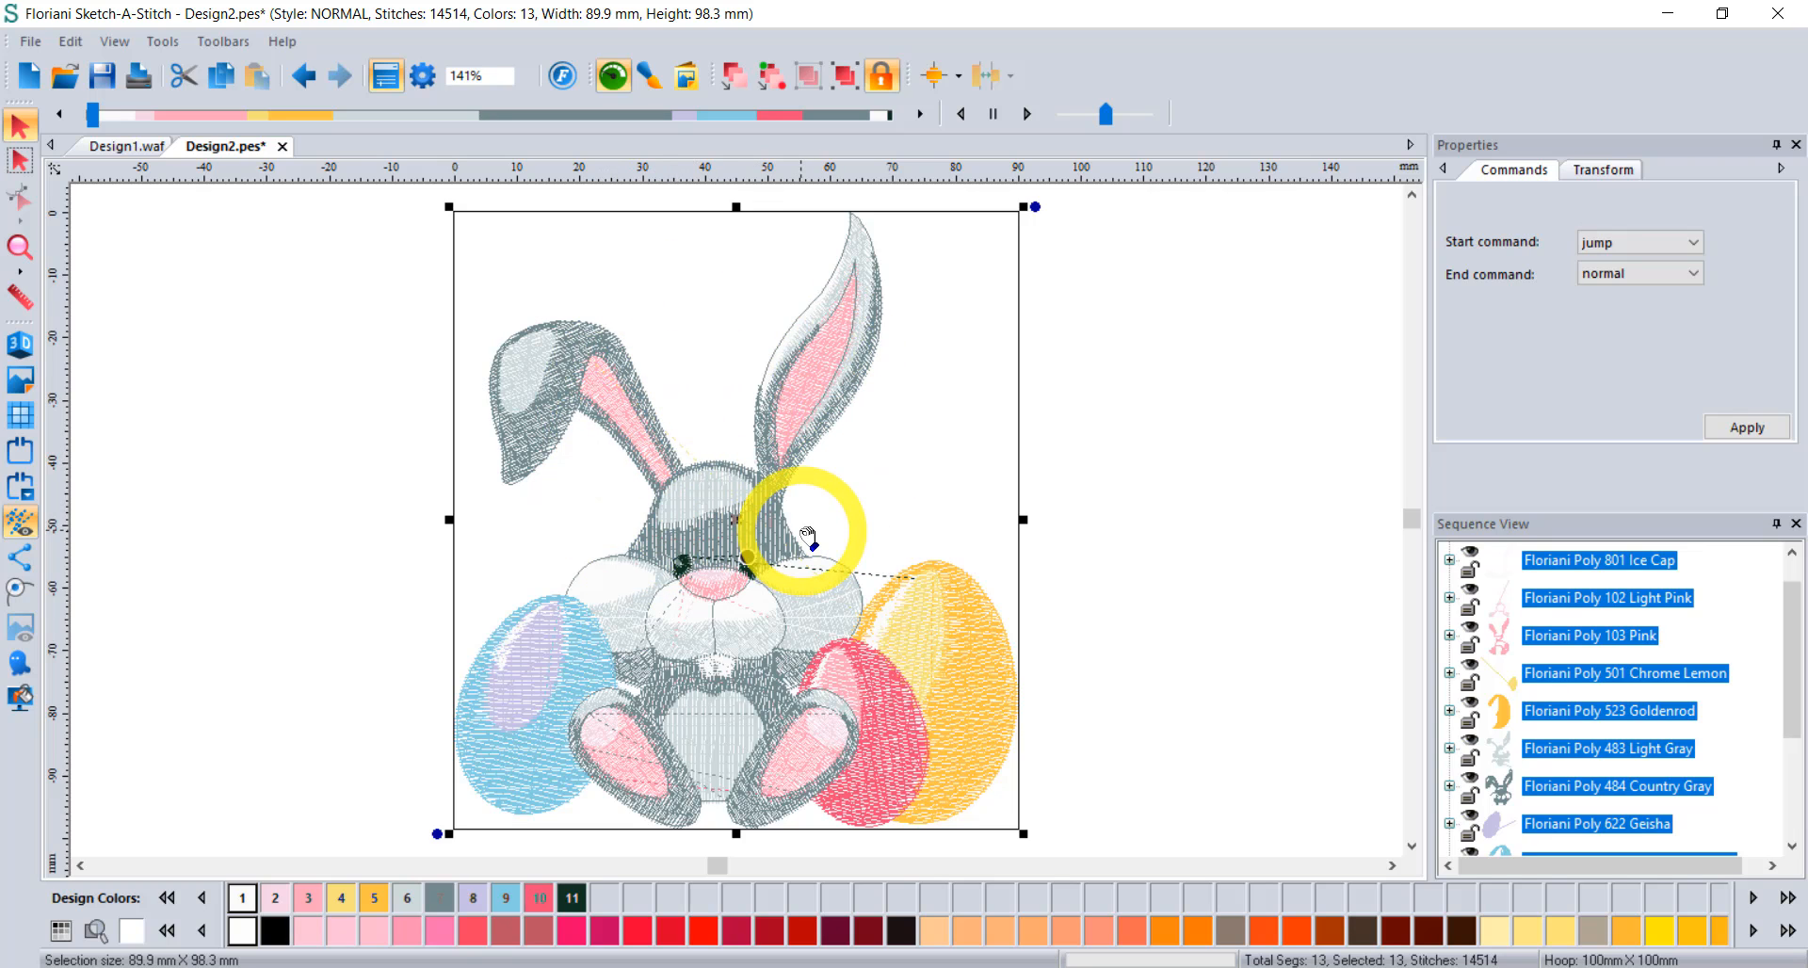
pyautogui.scroll(-2, 802, 532)
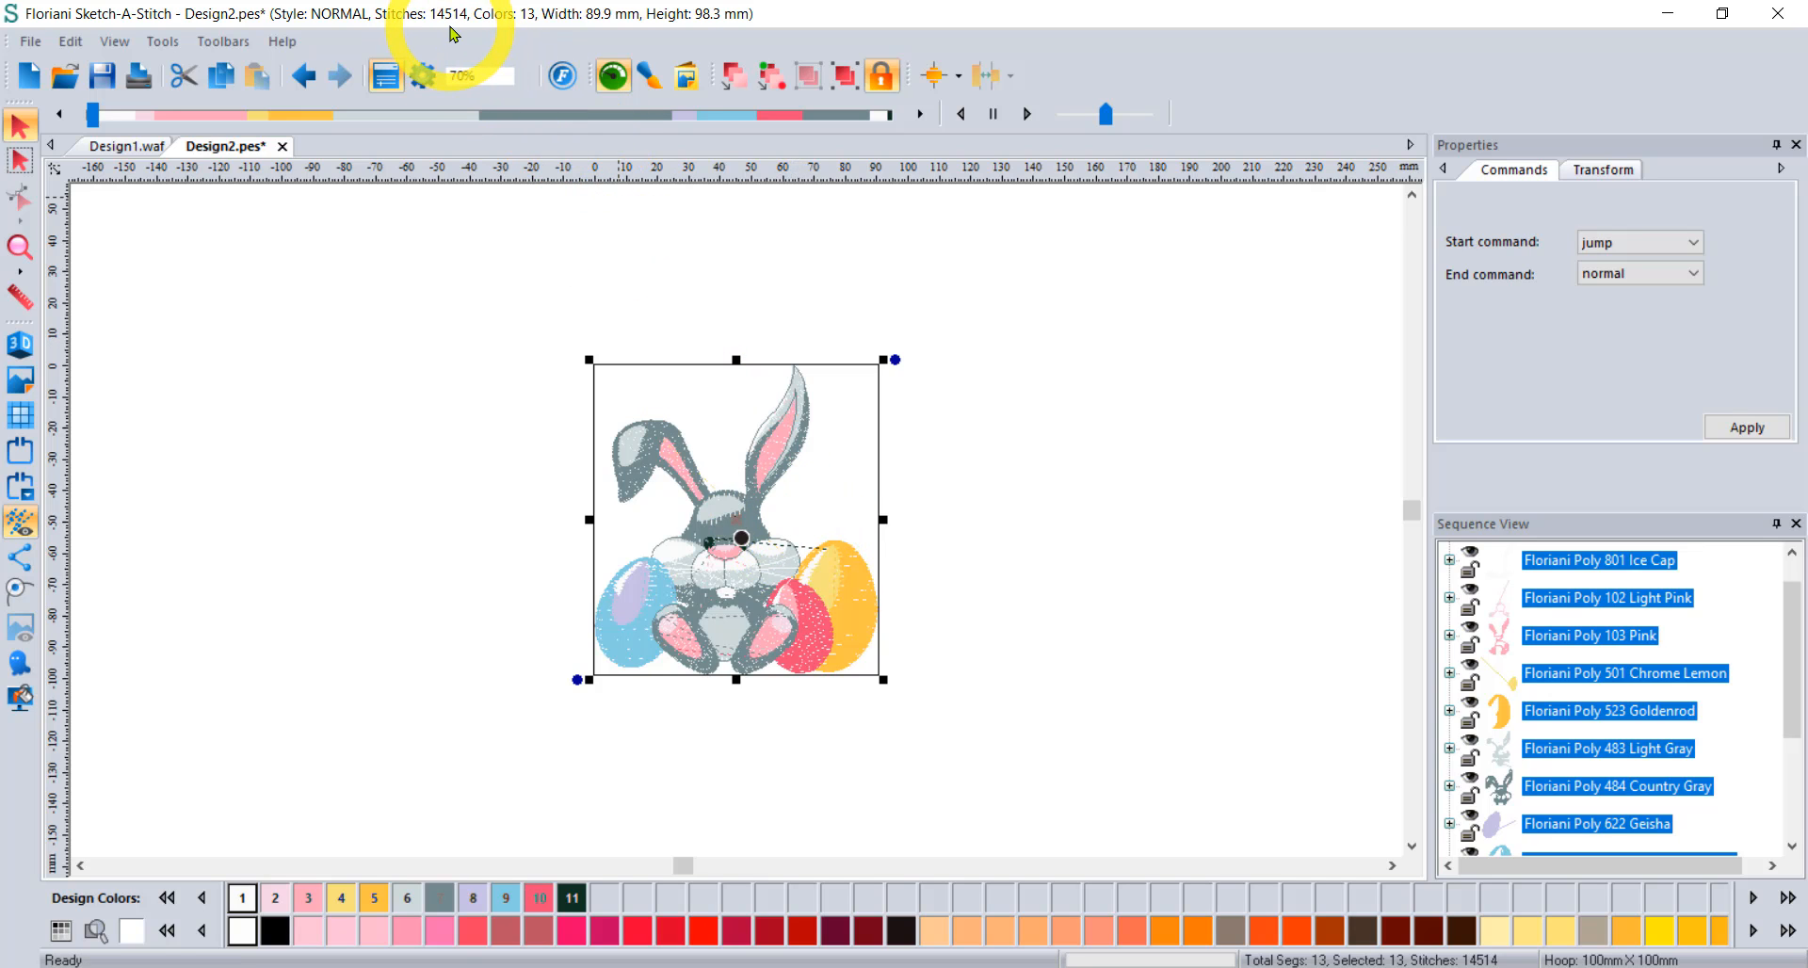
pyautogui.moveTo(588, 360); pyautogui.dragTo(515, 296)
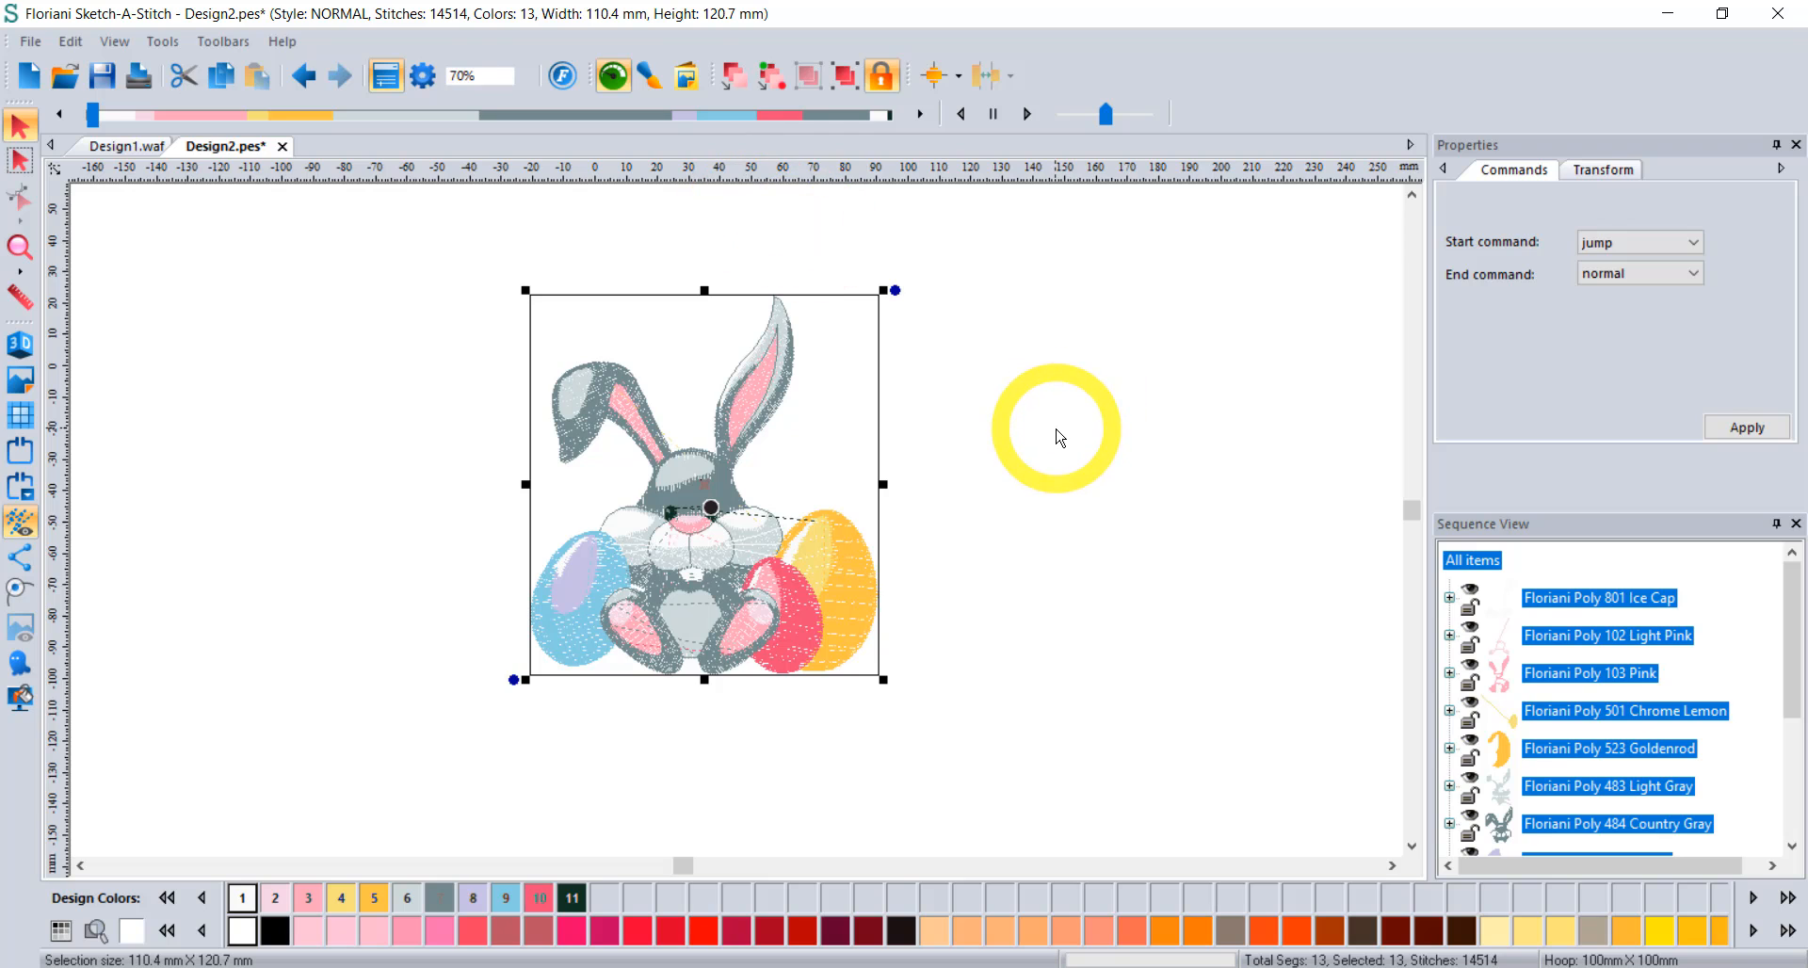
pyautogui.click(1057, 431)
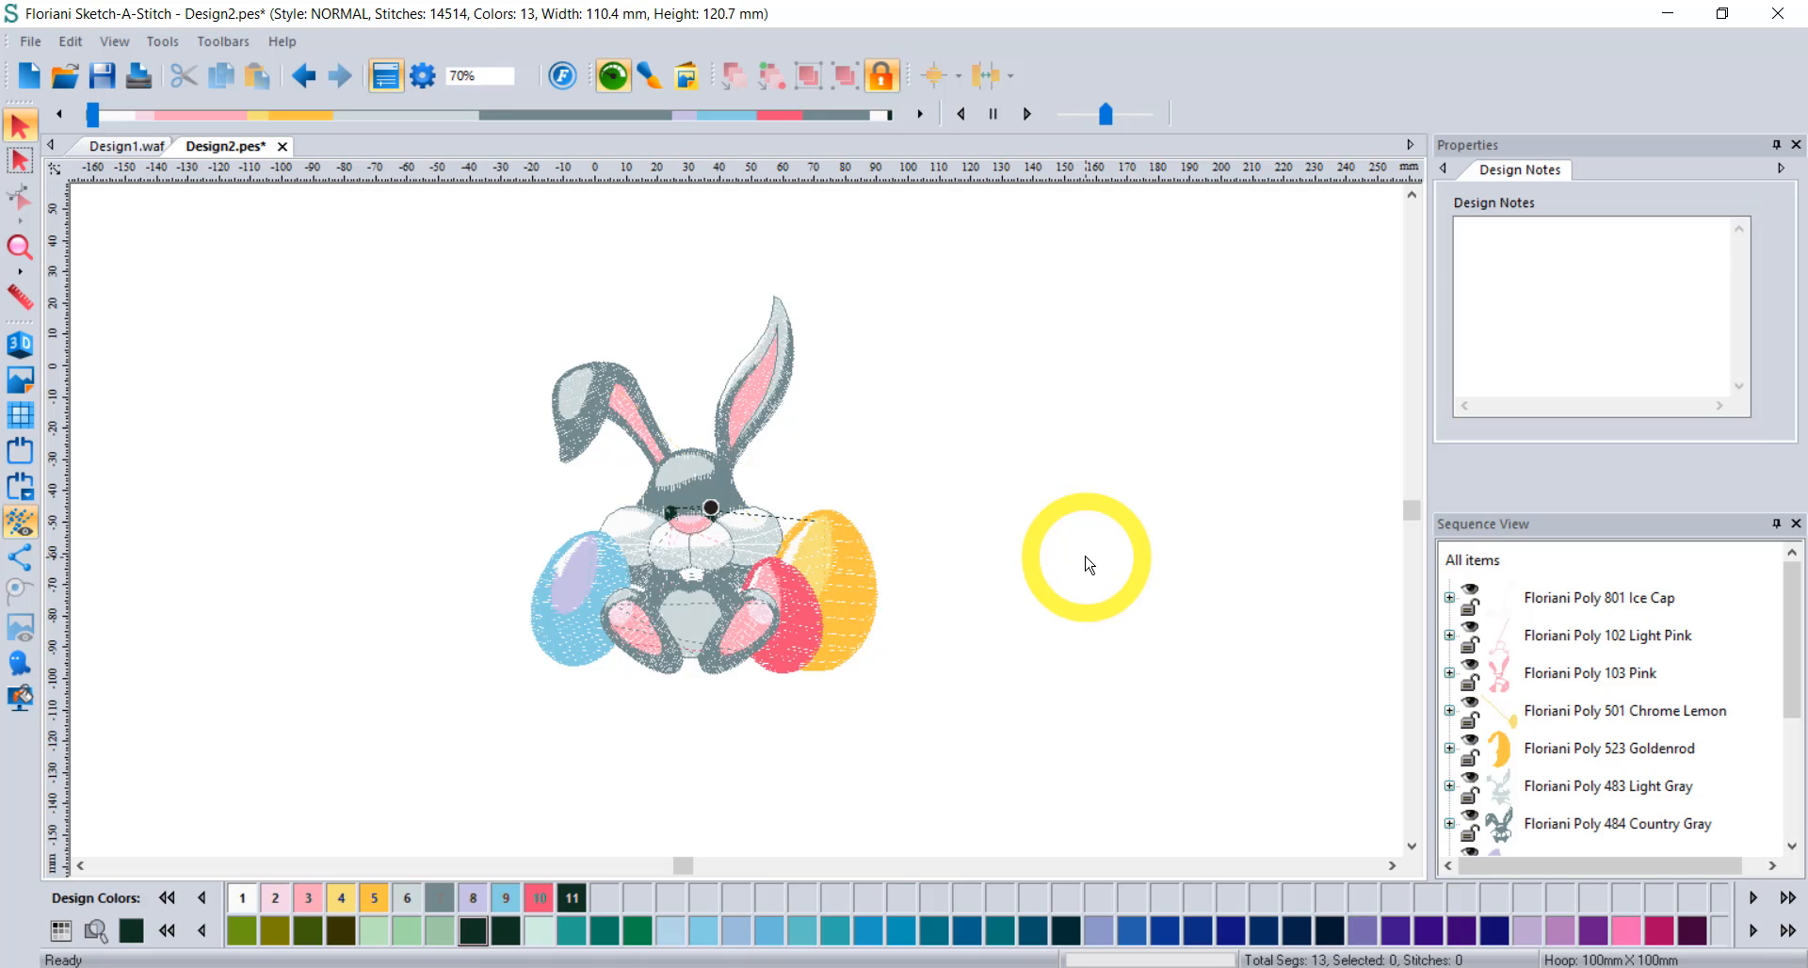
# Examine the properties available for the stitches object under the Floriani Poly 103 Pink thread.
pyautogui.click(1450, 674)
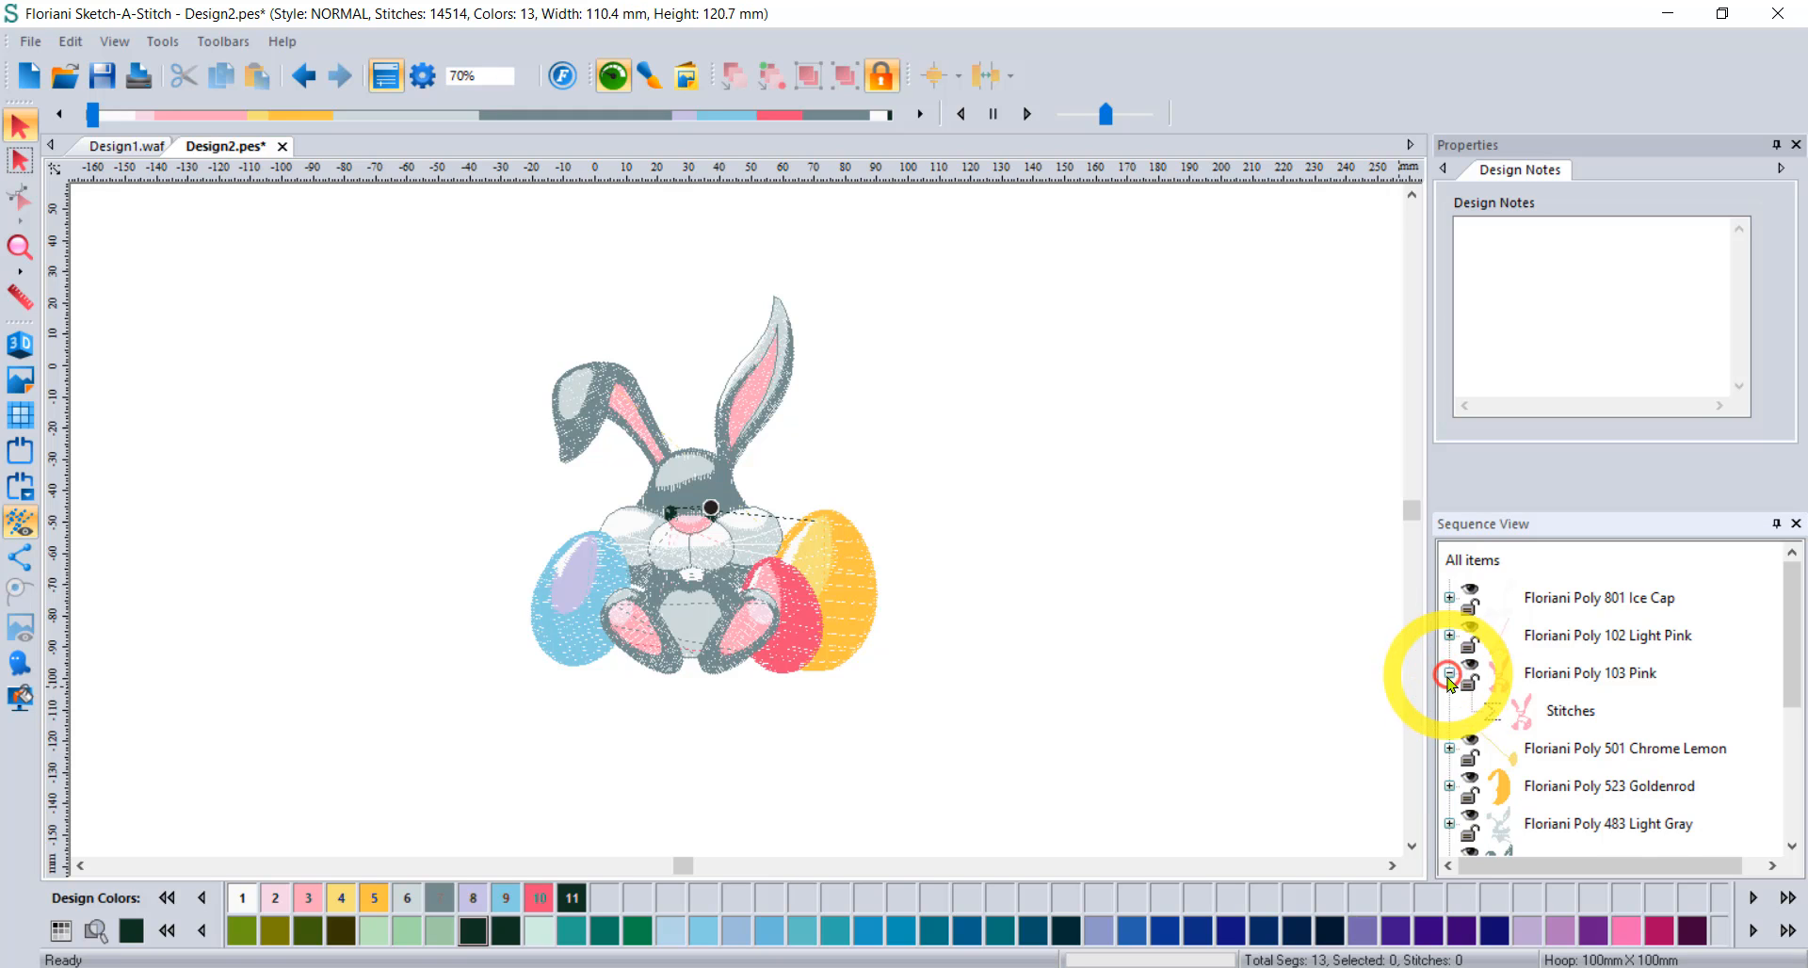
pyautogui.click(1555, 712)
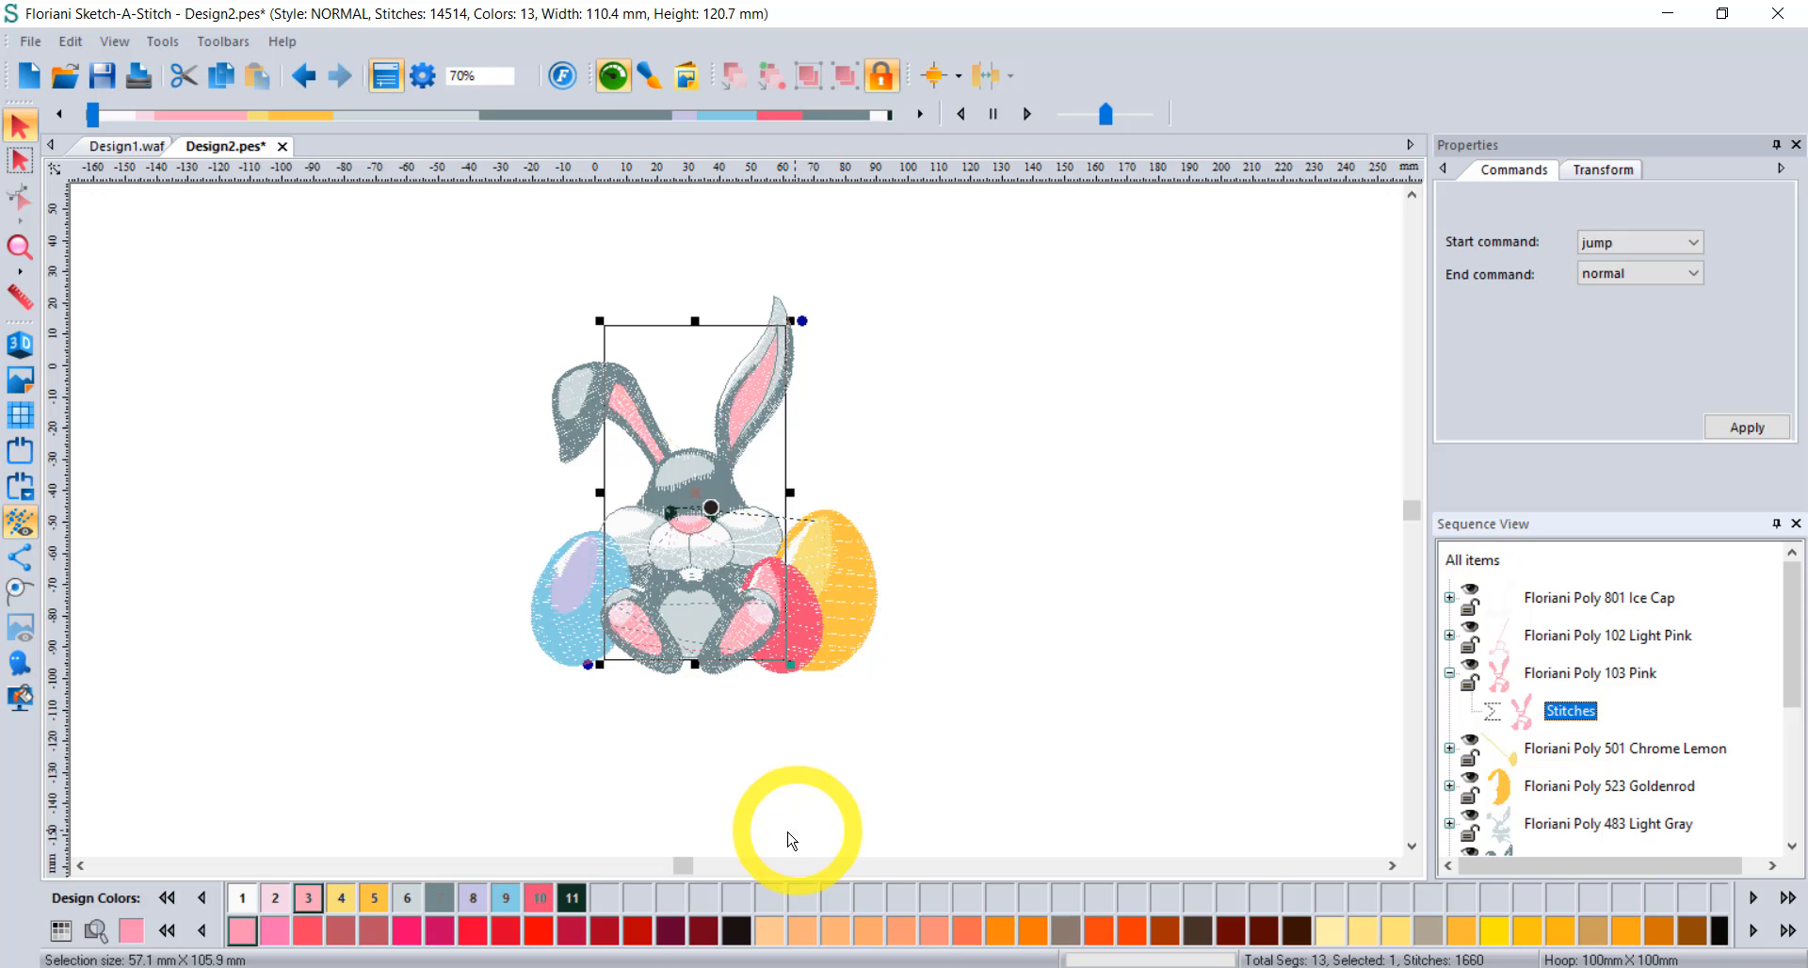
# Recolor the Floriani Poly 103 Pink stitches to Gutermann Dekor 4740 Watermelon and clear the selection.
pyautogui.click(406, 930)
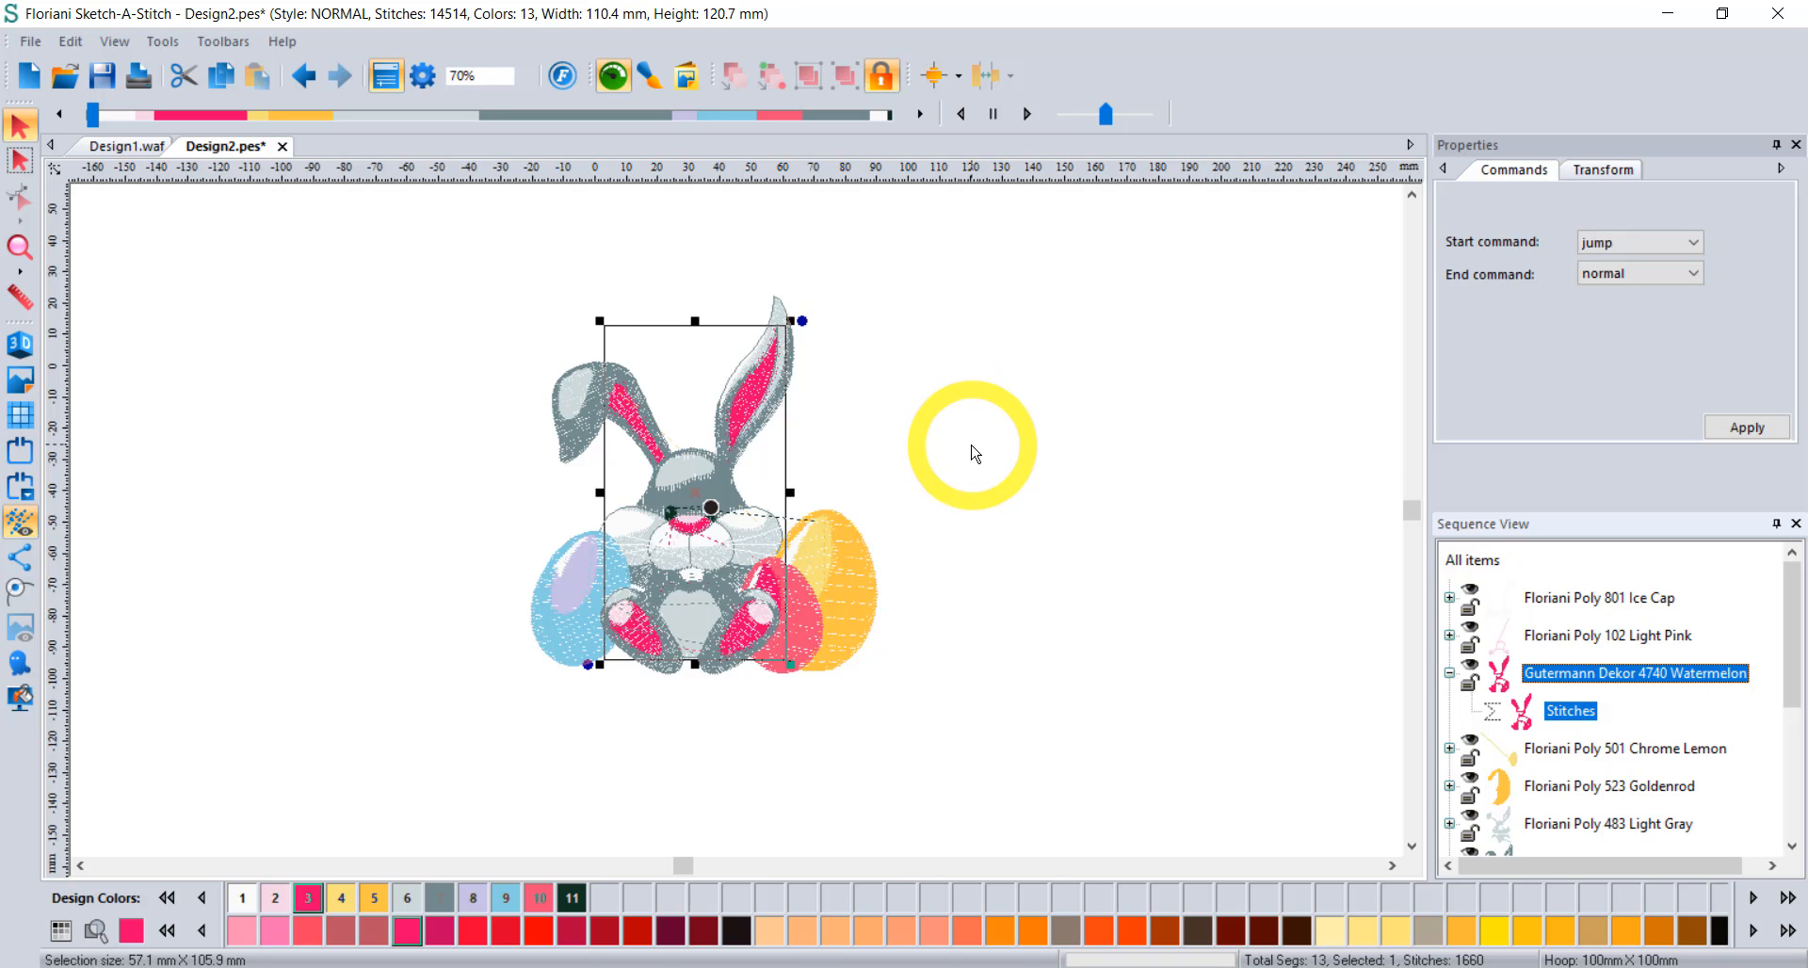
pyautogui.click(975, 454)
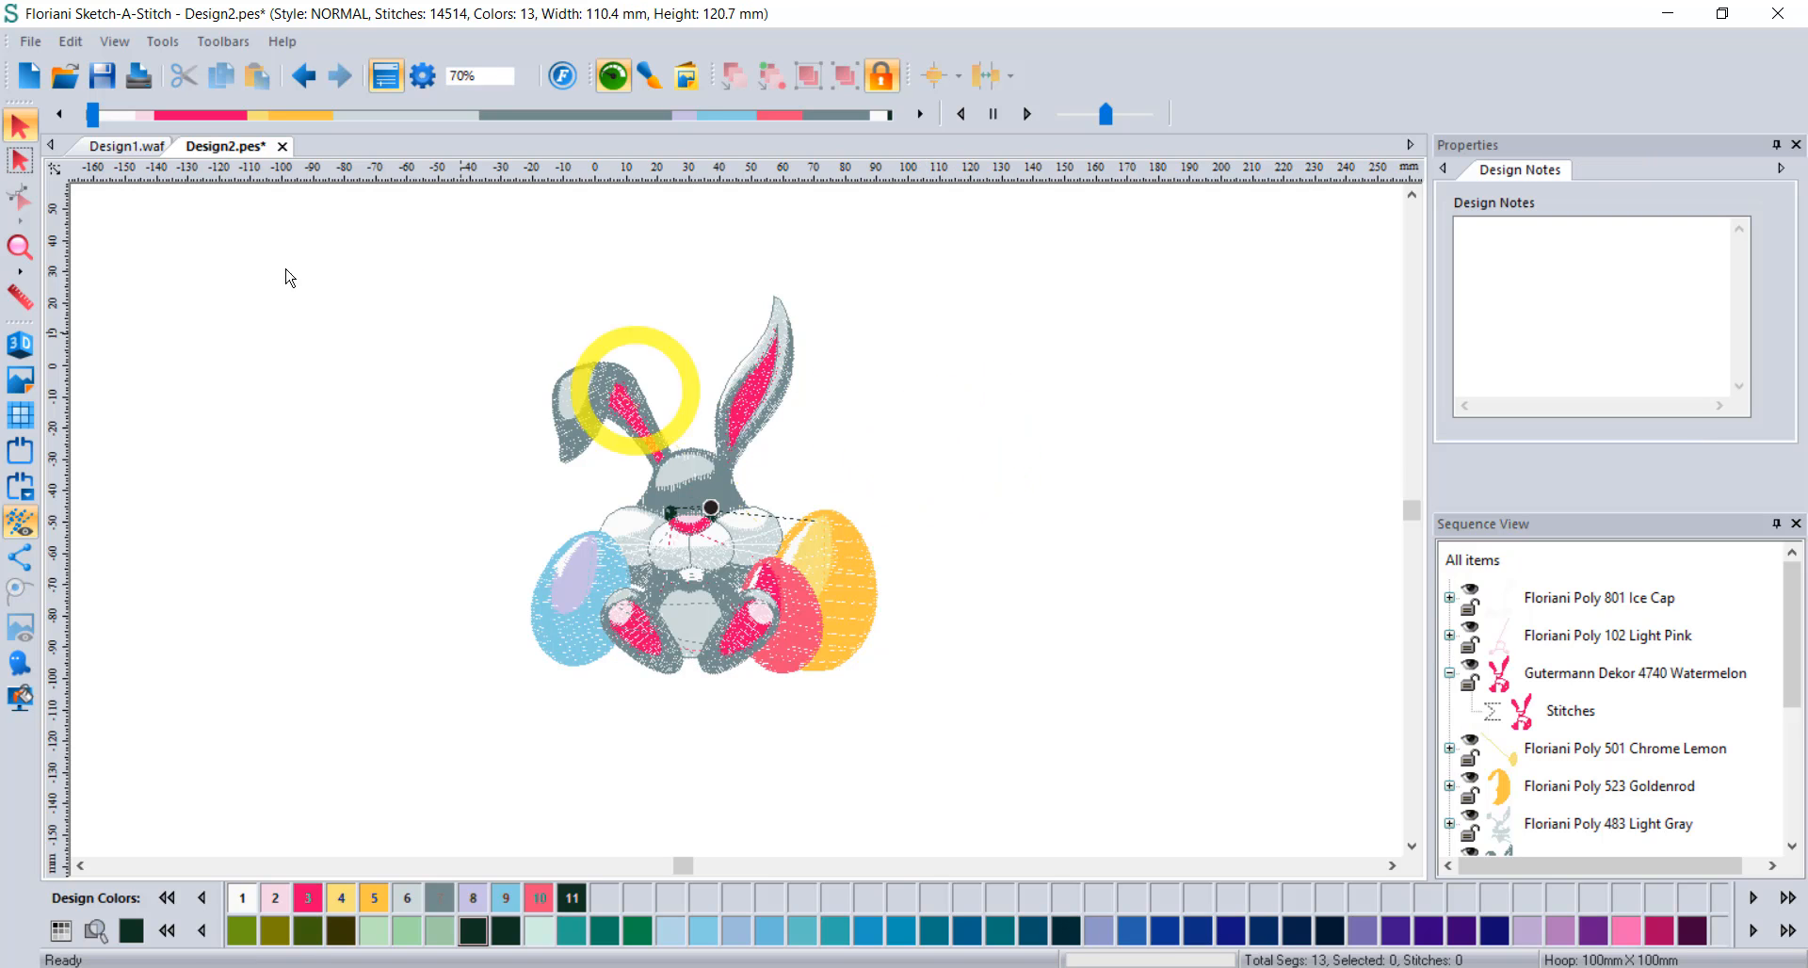
# Open Design2.pes from the Desktop again with conversion to outlines enabled.
pyautogui.click(58, 79)
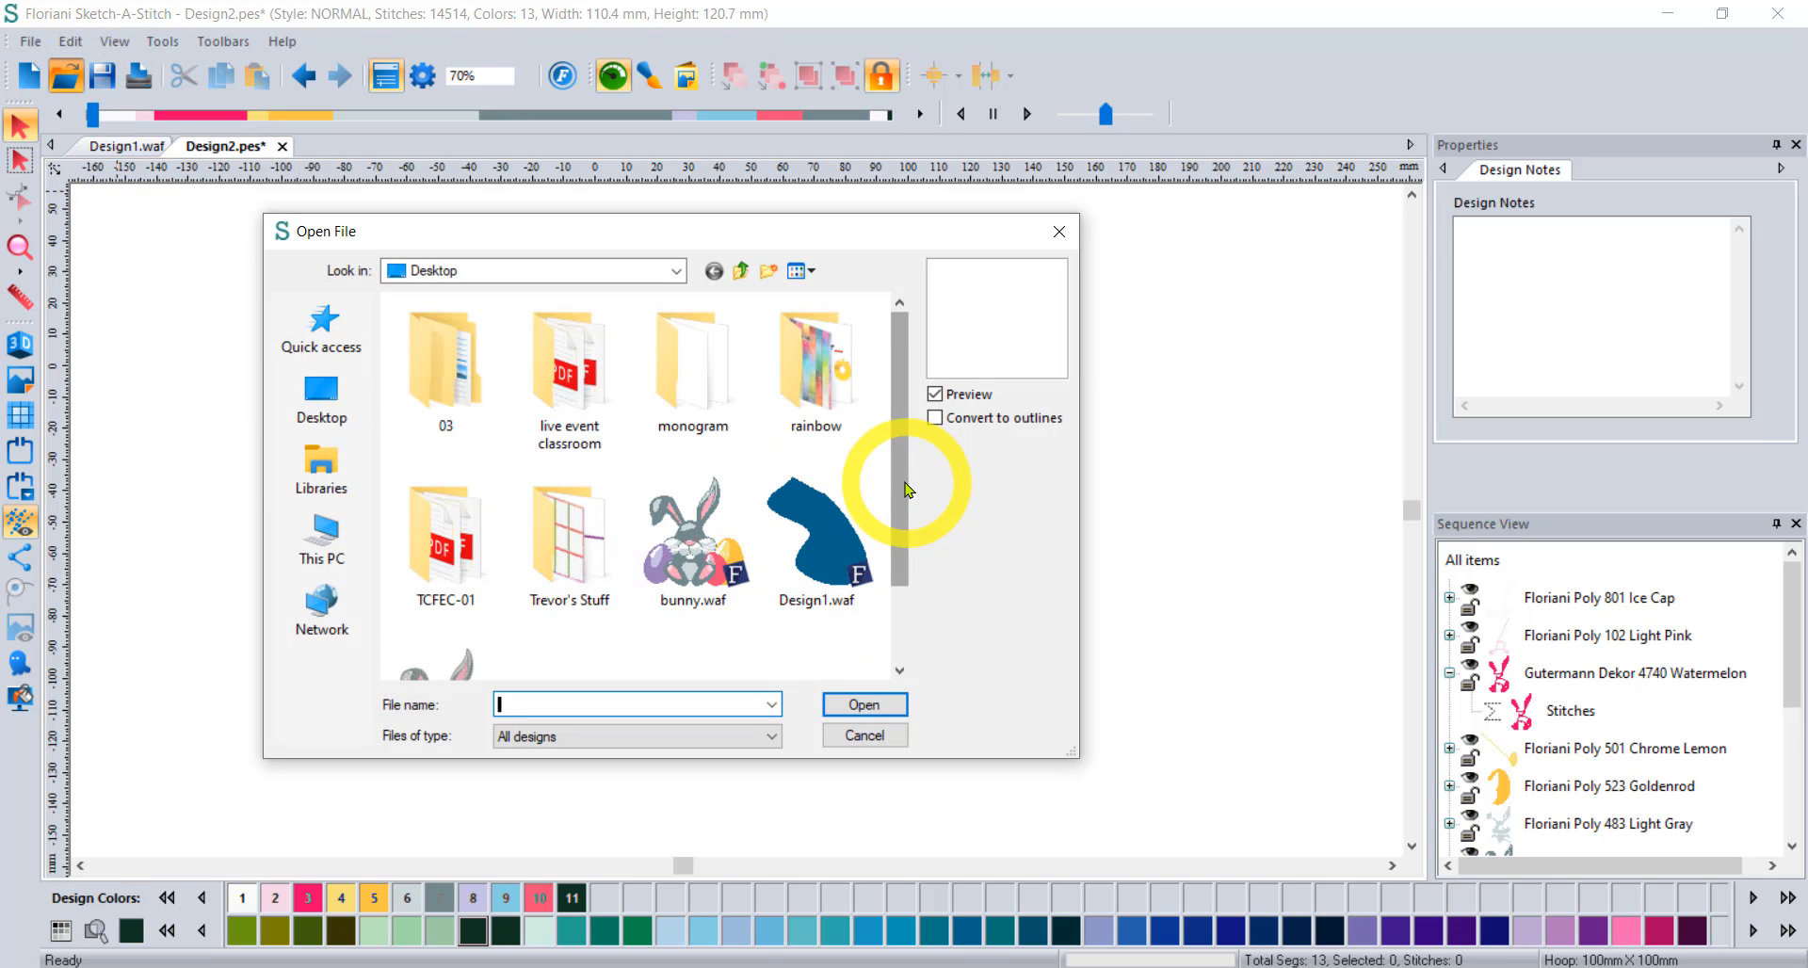
pyautogui.moveTo(907, 490); pyautogui.dragTo(902, 565)
pyautogui.click(457, 640)
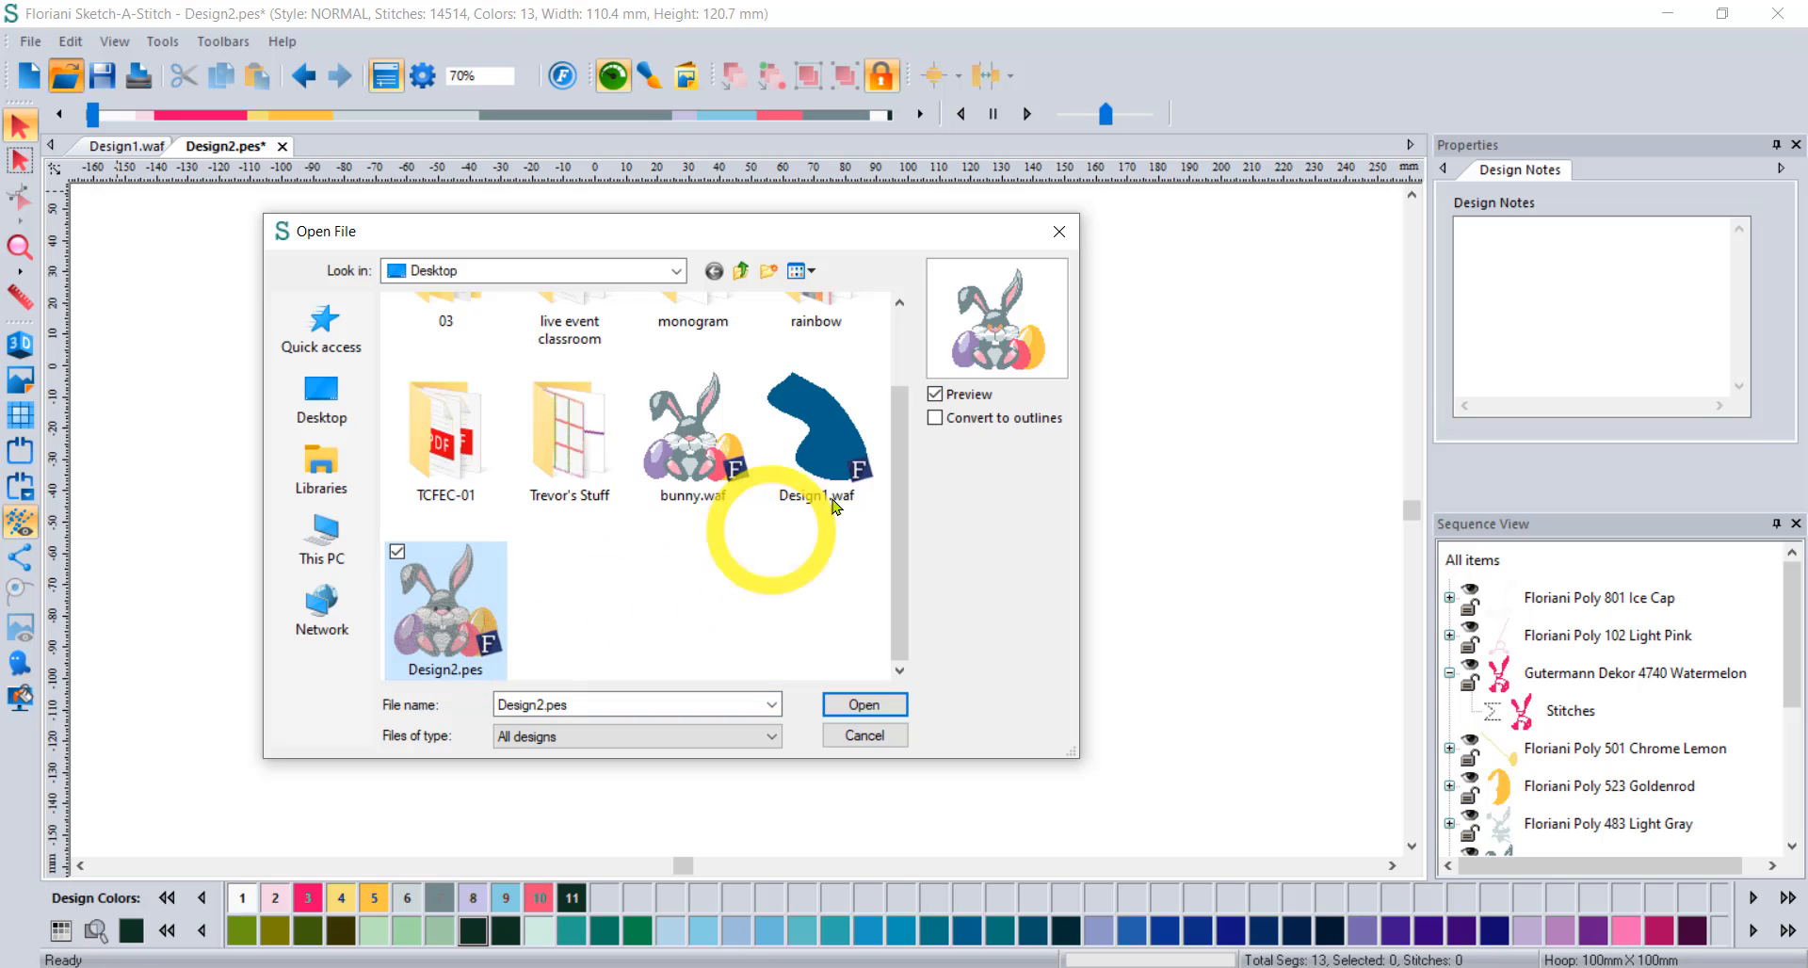
pyautogui.click(937, 418)
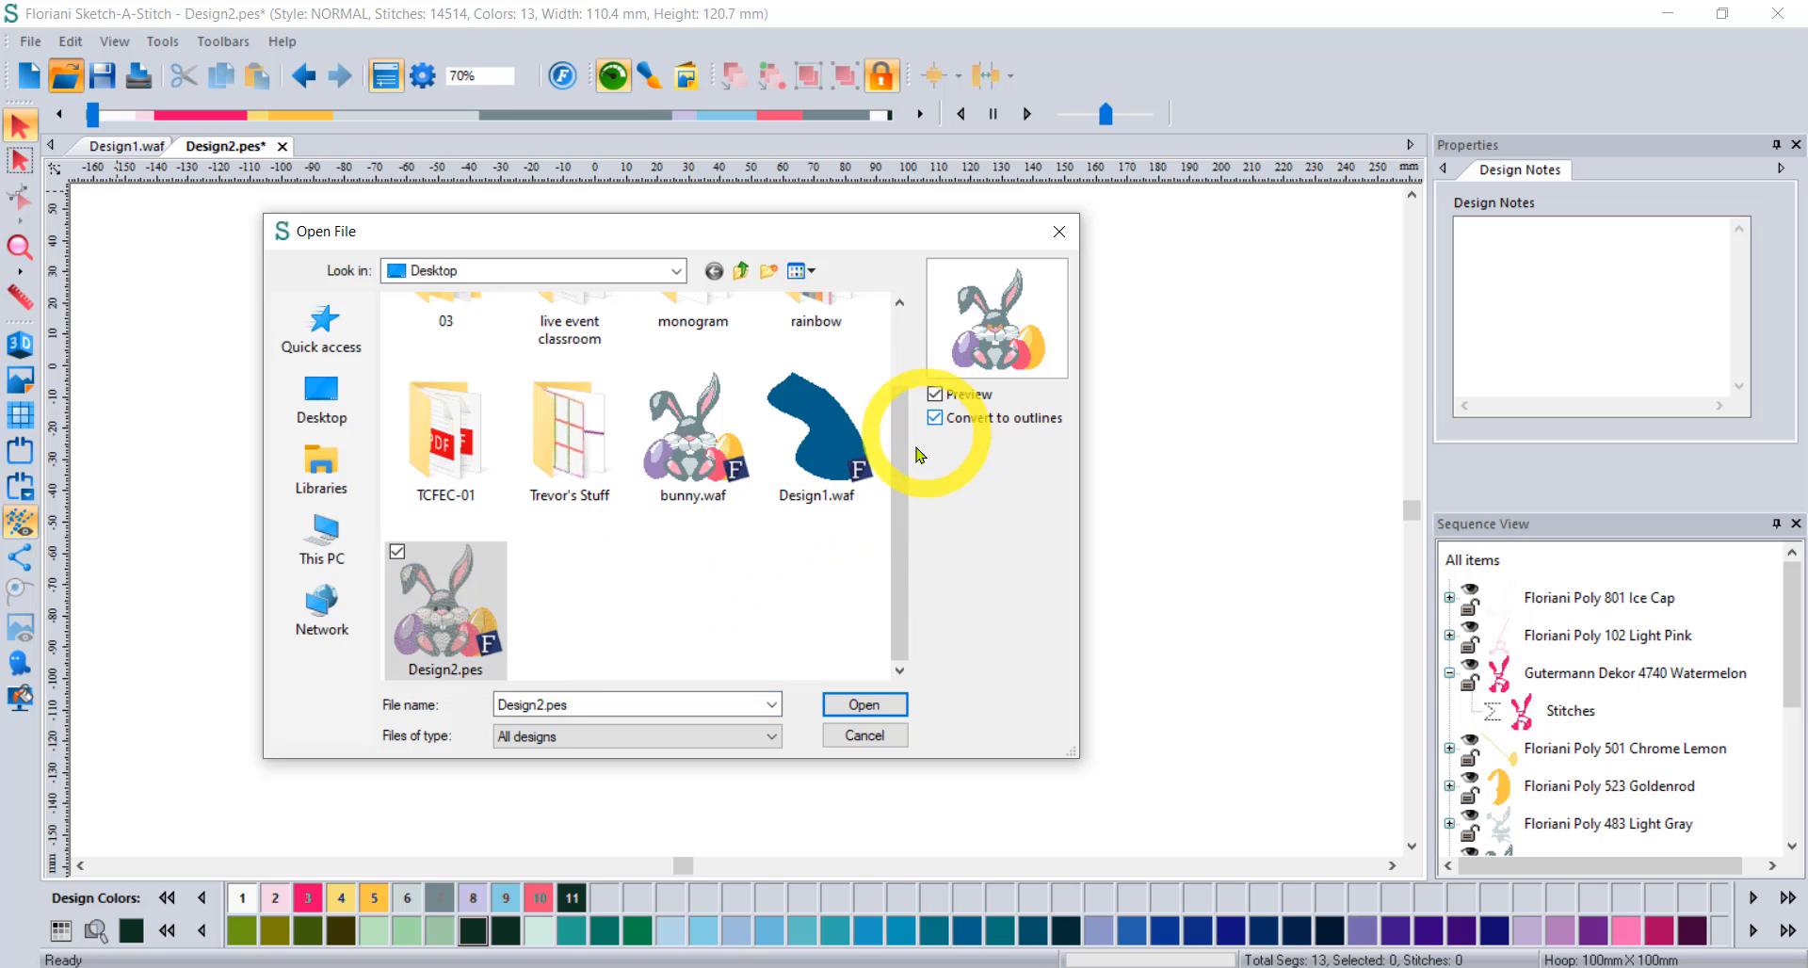
pyautogui.click(864, 705)
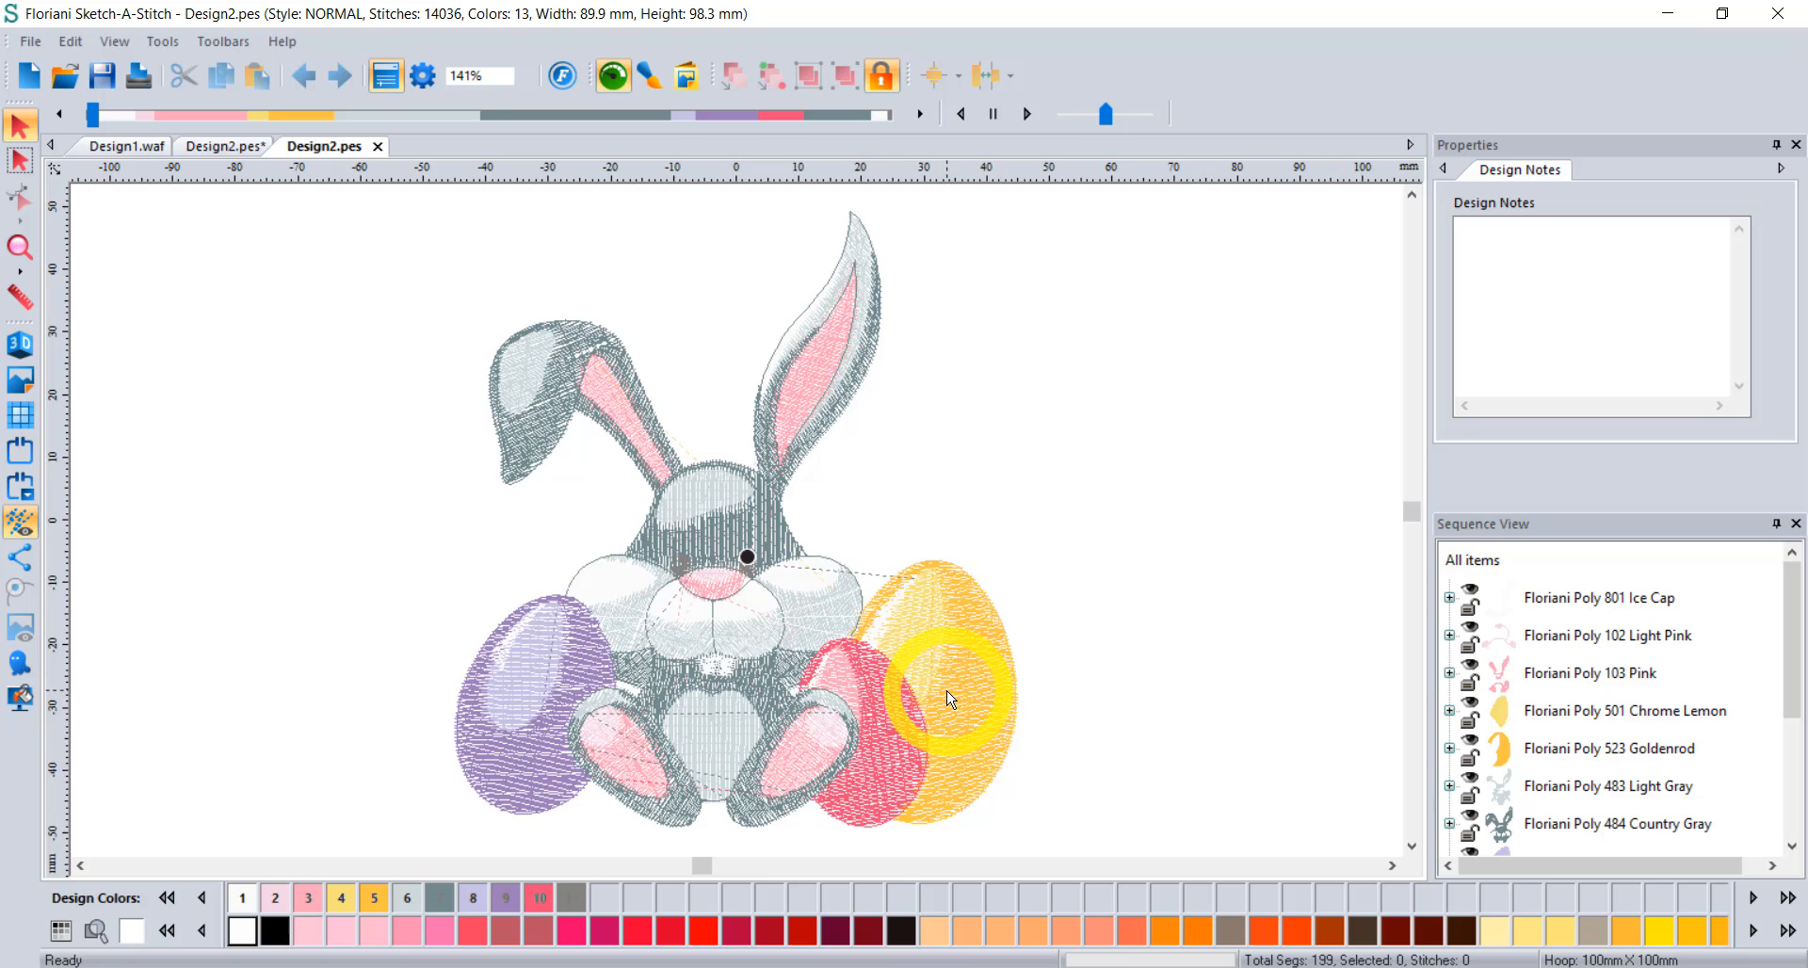
# Examine the properties of the second Run and the Fill object under Floriani Poly 103 Pink in the converted design.
pyautogui.click(1449, 673)
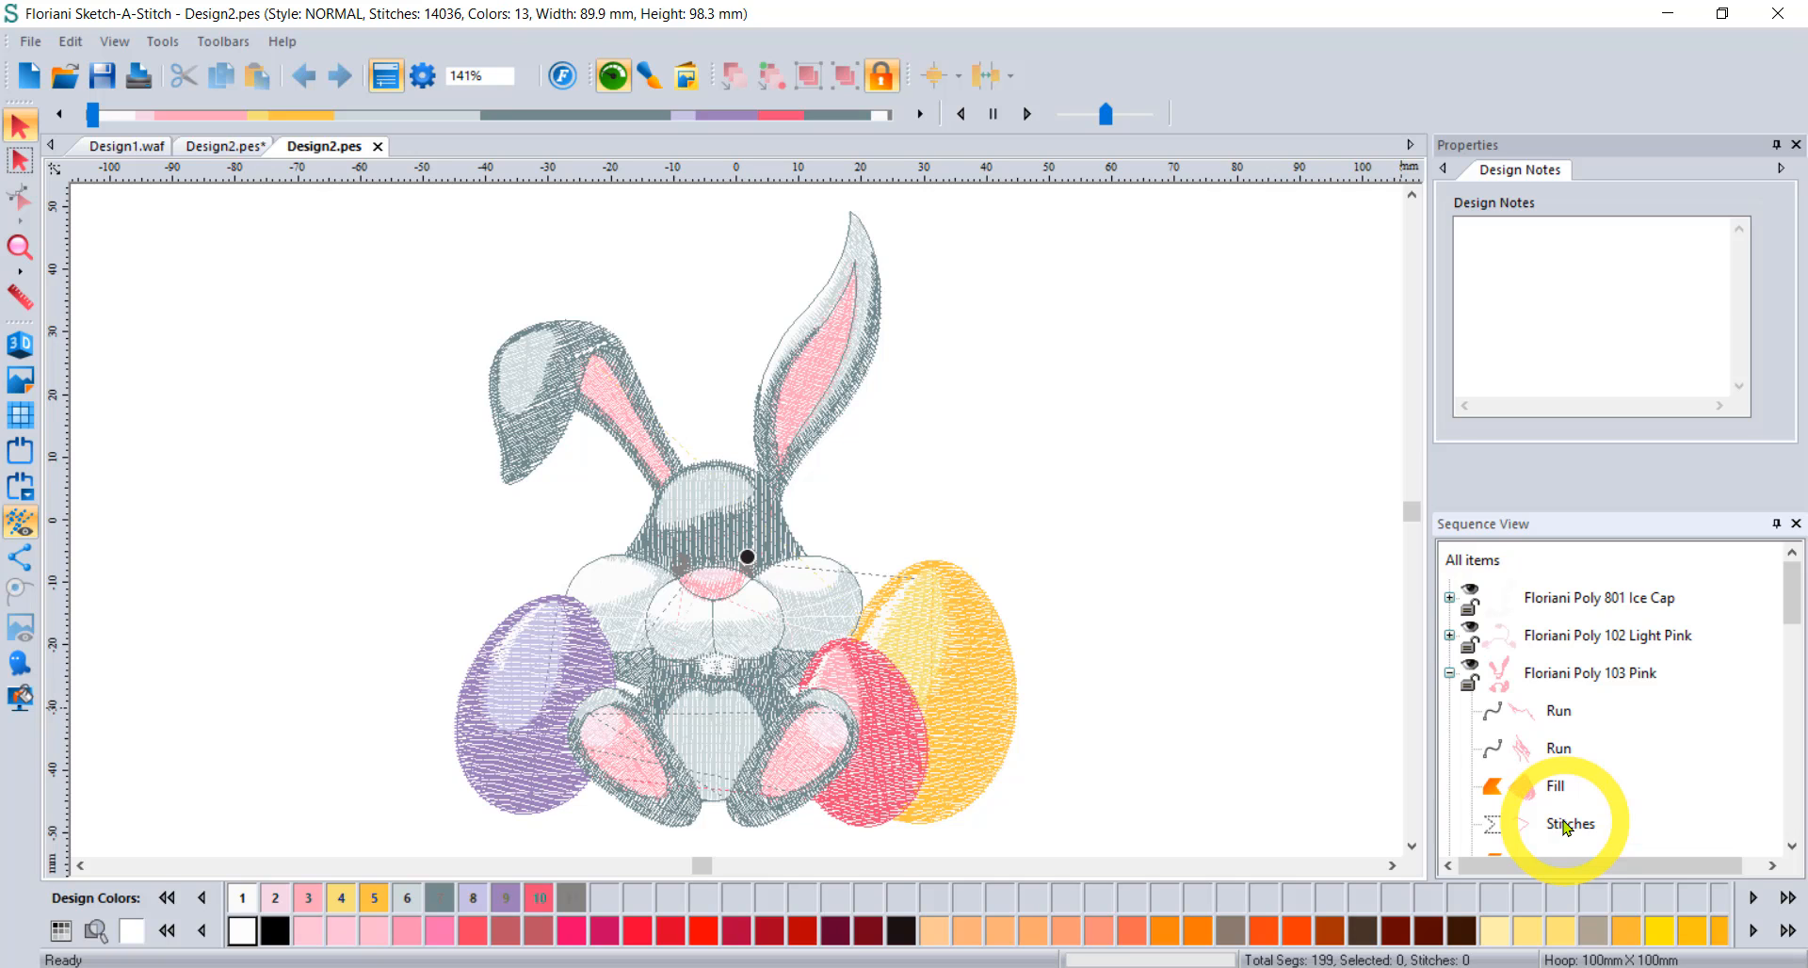
pyautogui.click(1556, 749)
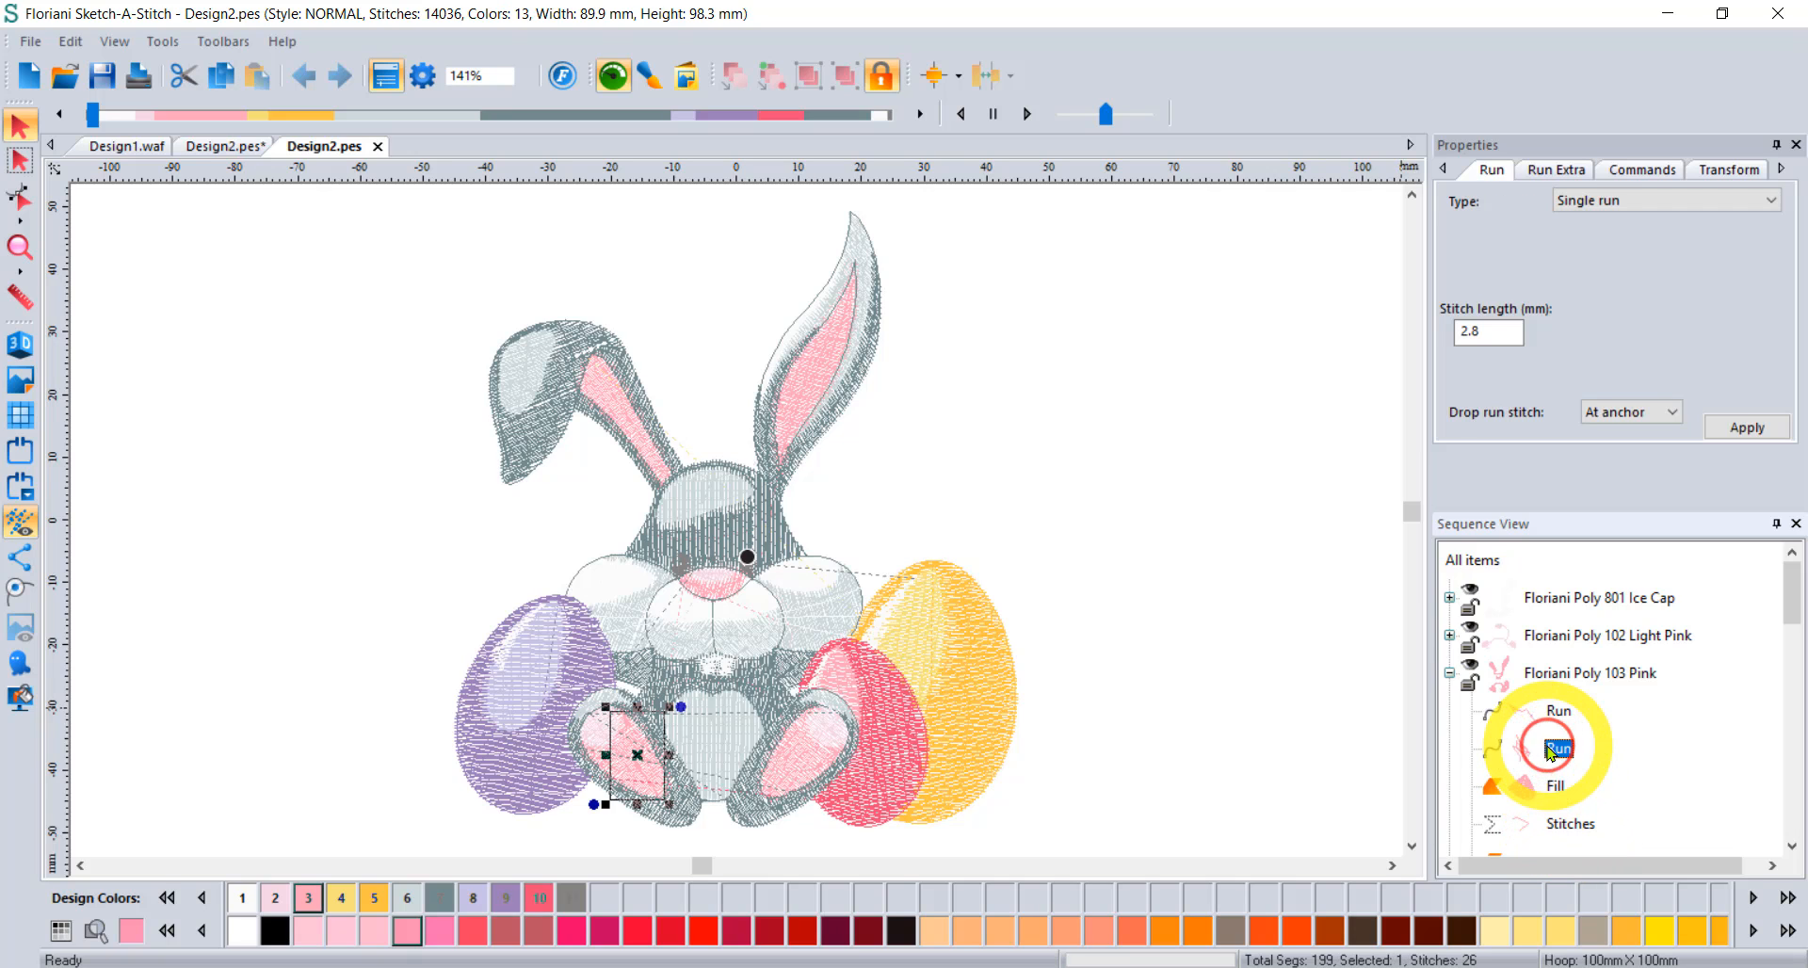
pyautogui.click(1526, 789)
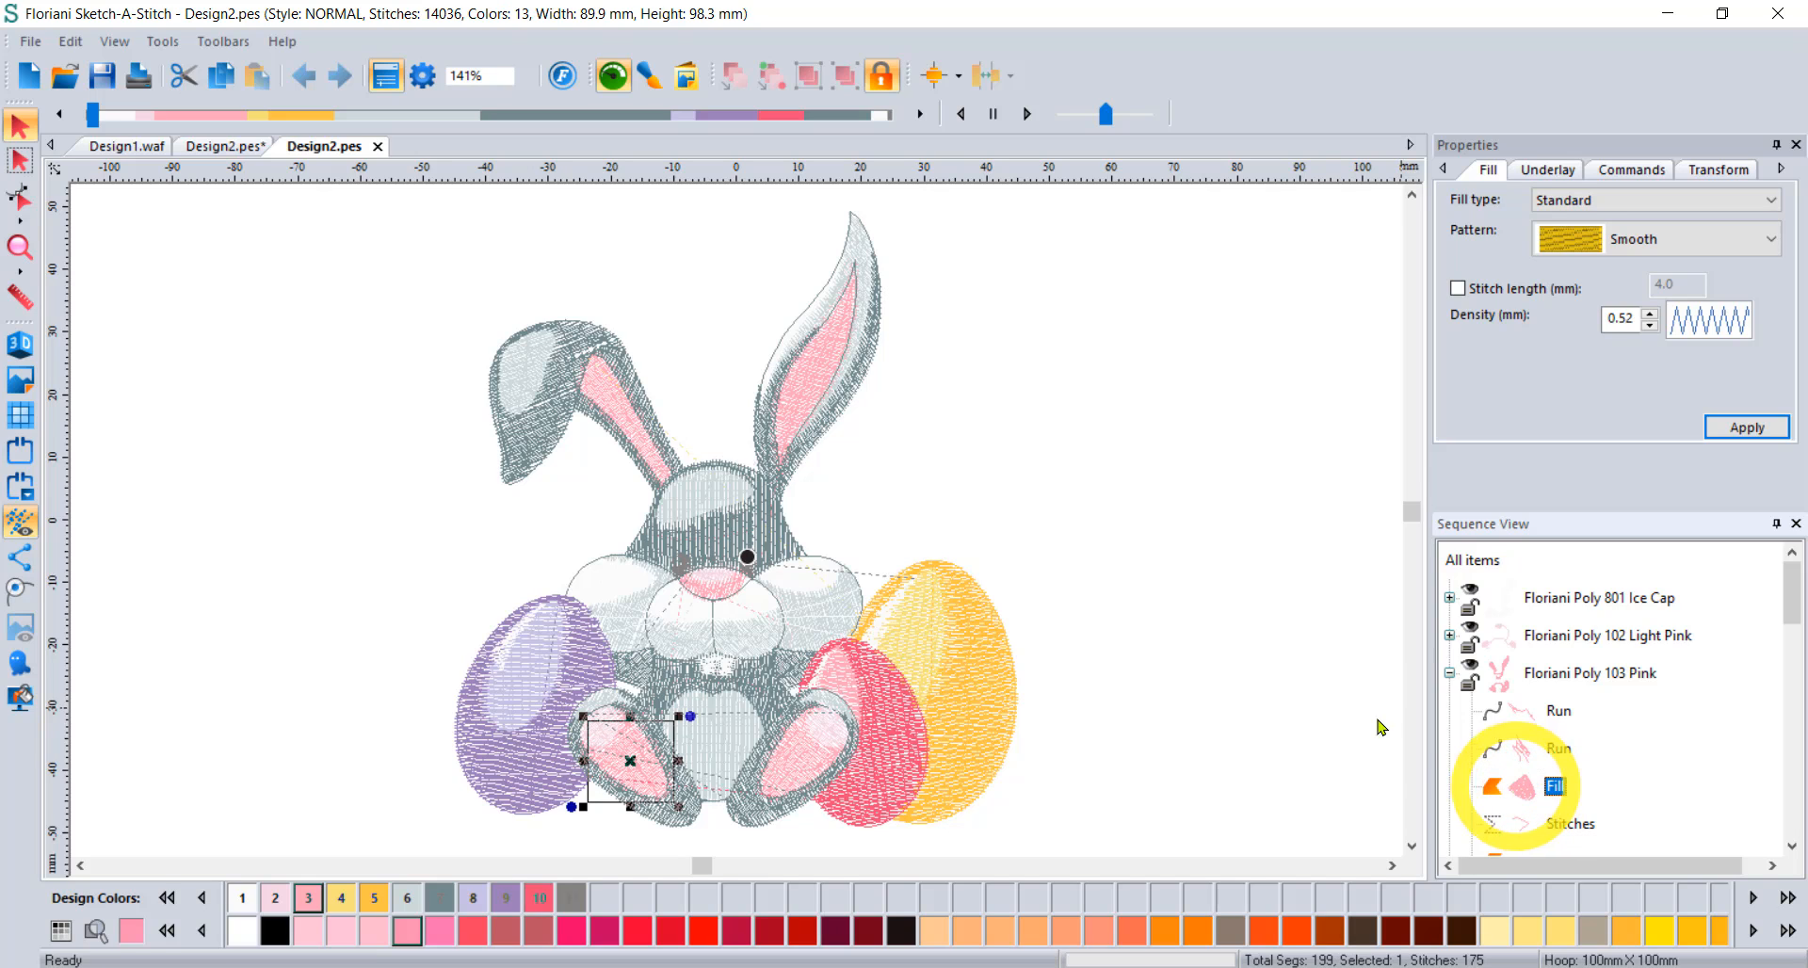
pyautogui.click(1149, 476)
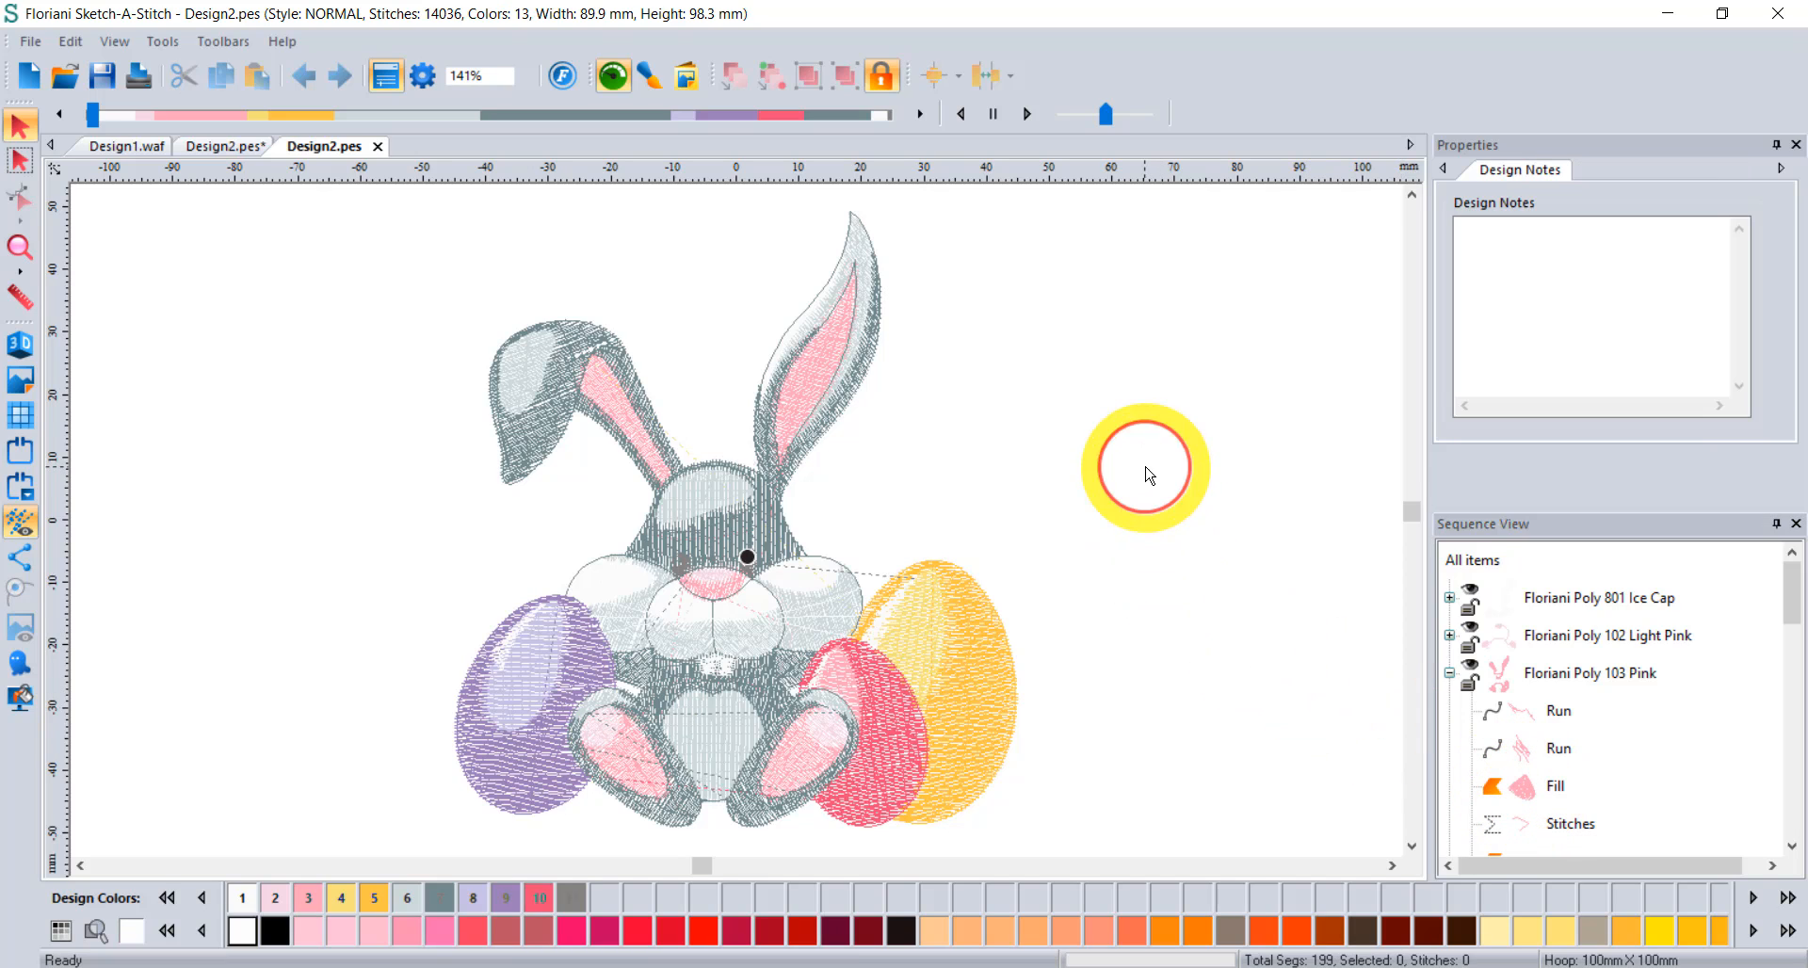
# Enlarge the whole converted bunny design proportionally to about 100.3 × 109.8 mm and clear the selection.
pyautogui.scroll(-1, 1150, 482)
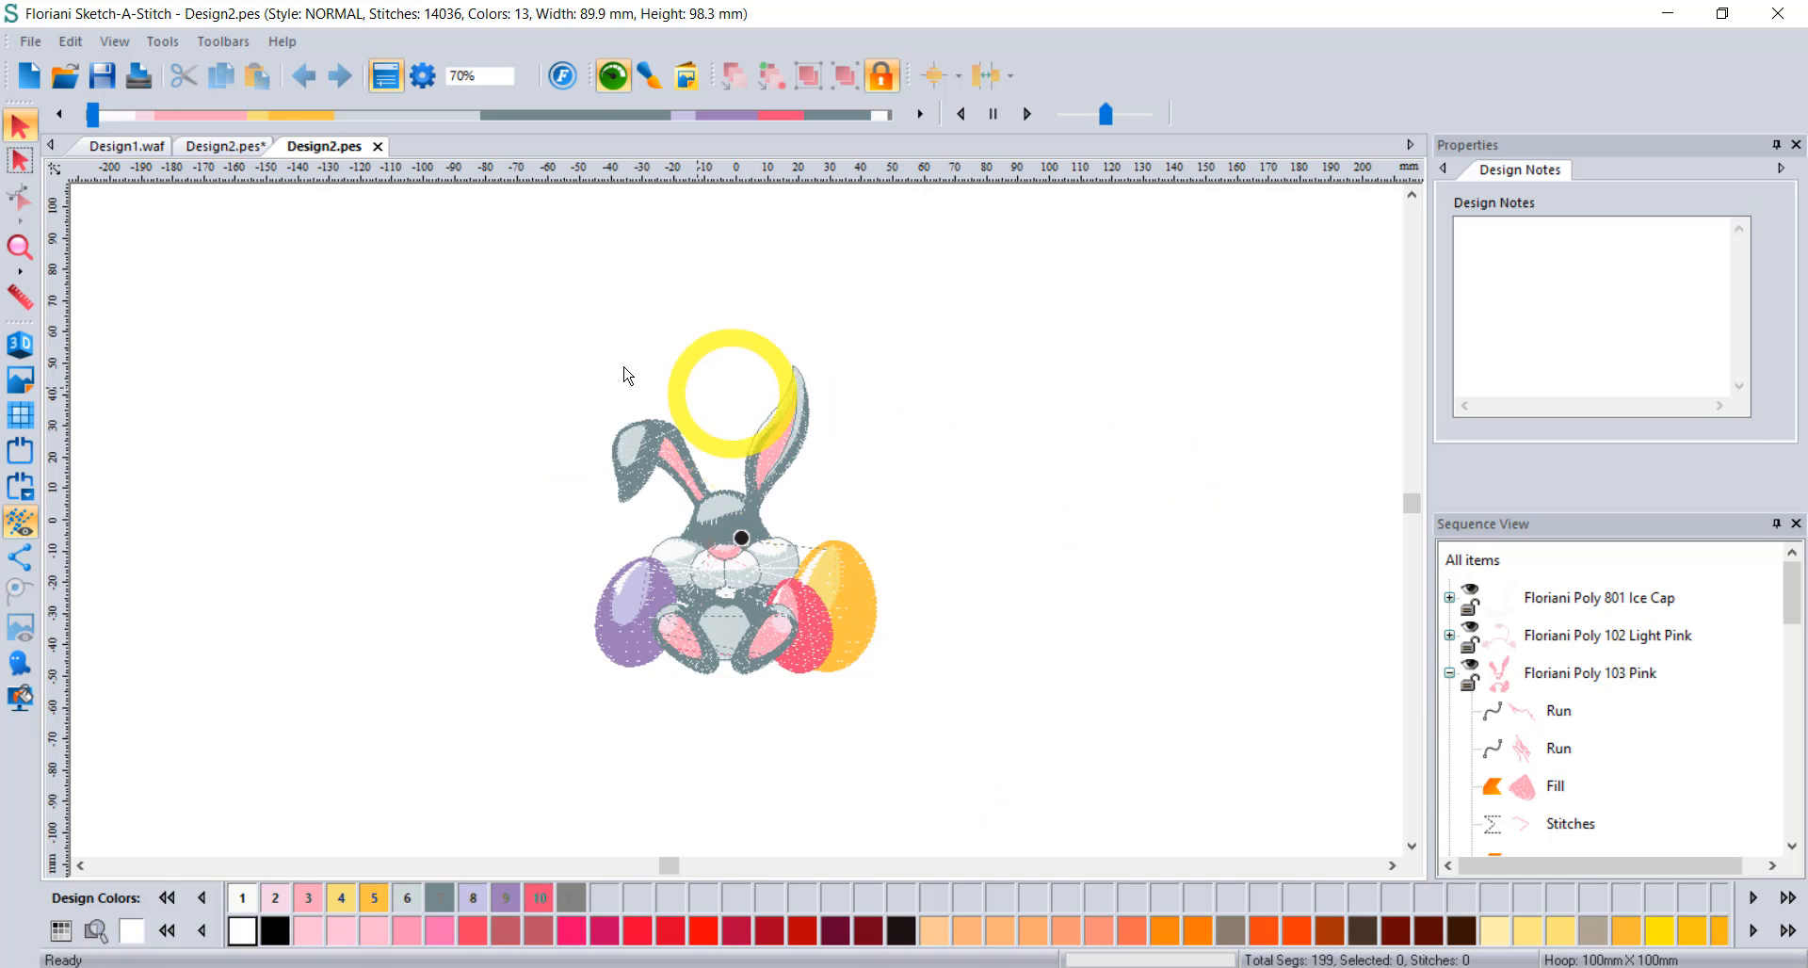
pyautogui.moveTo(452, 289); pyautogui.dragTo(960, 721)
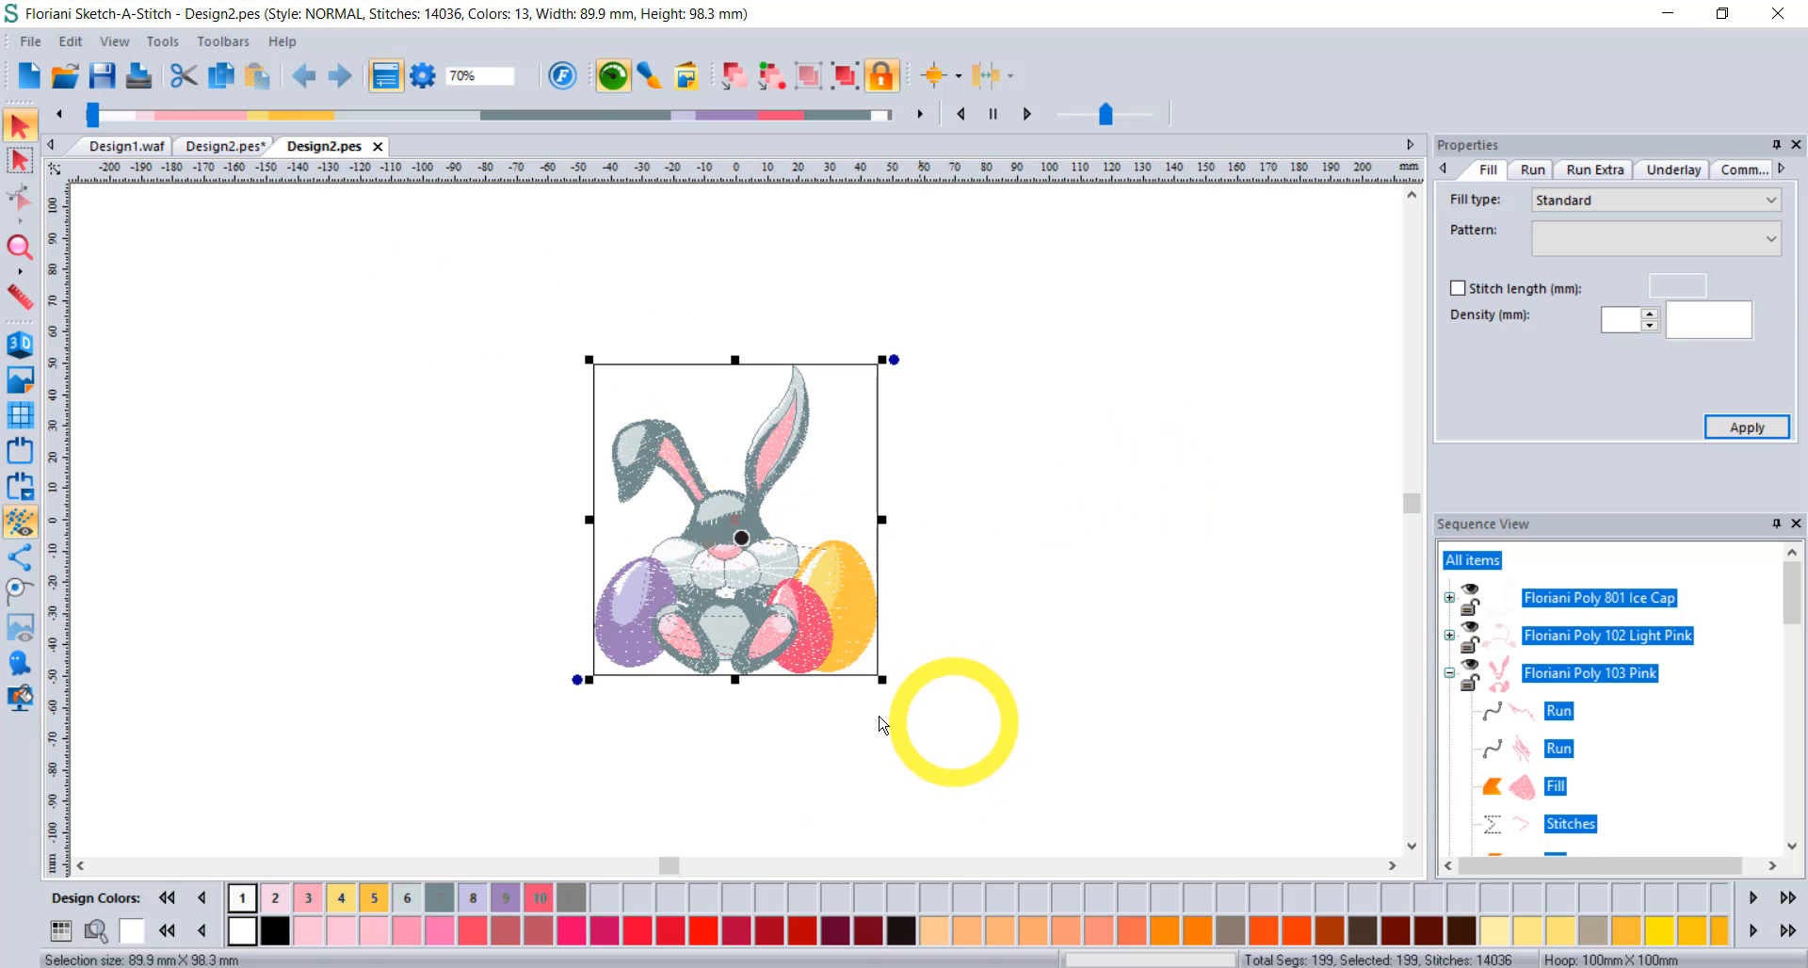
pyautogui.moveTo(585, 357); pyautogui.dragTo(539, 336)
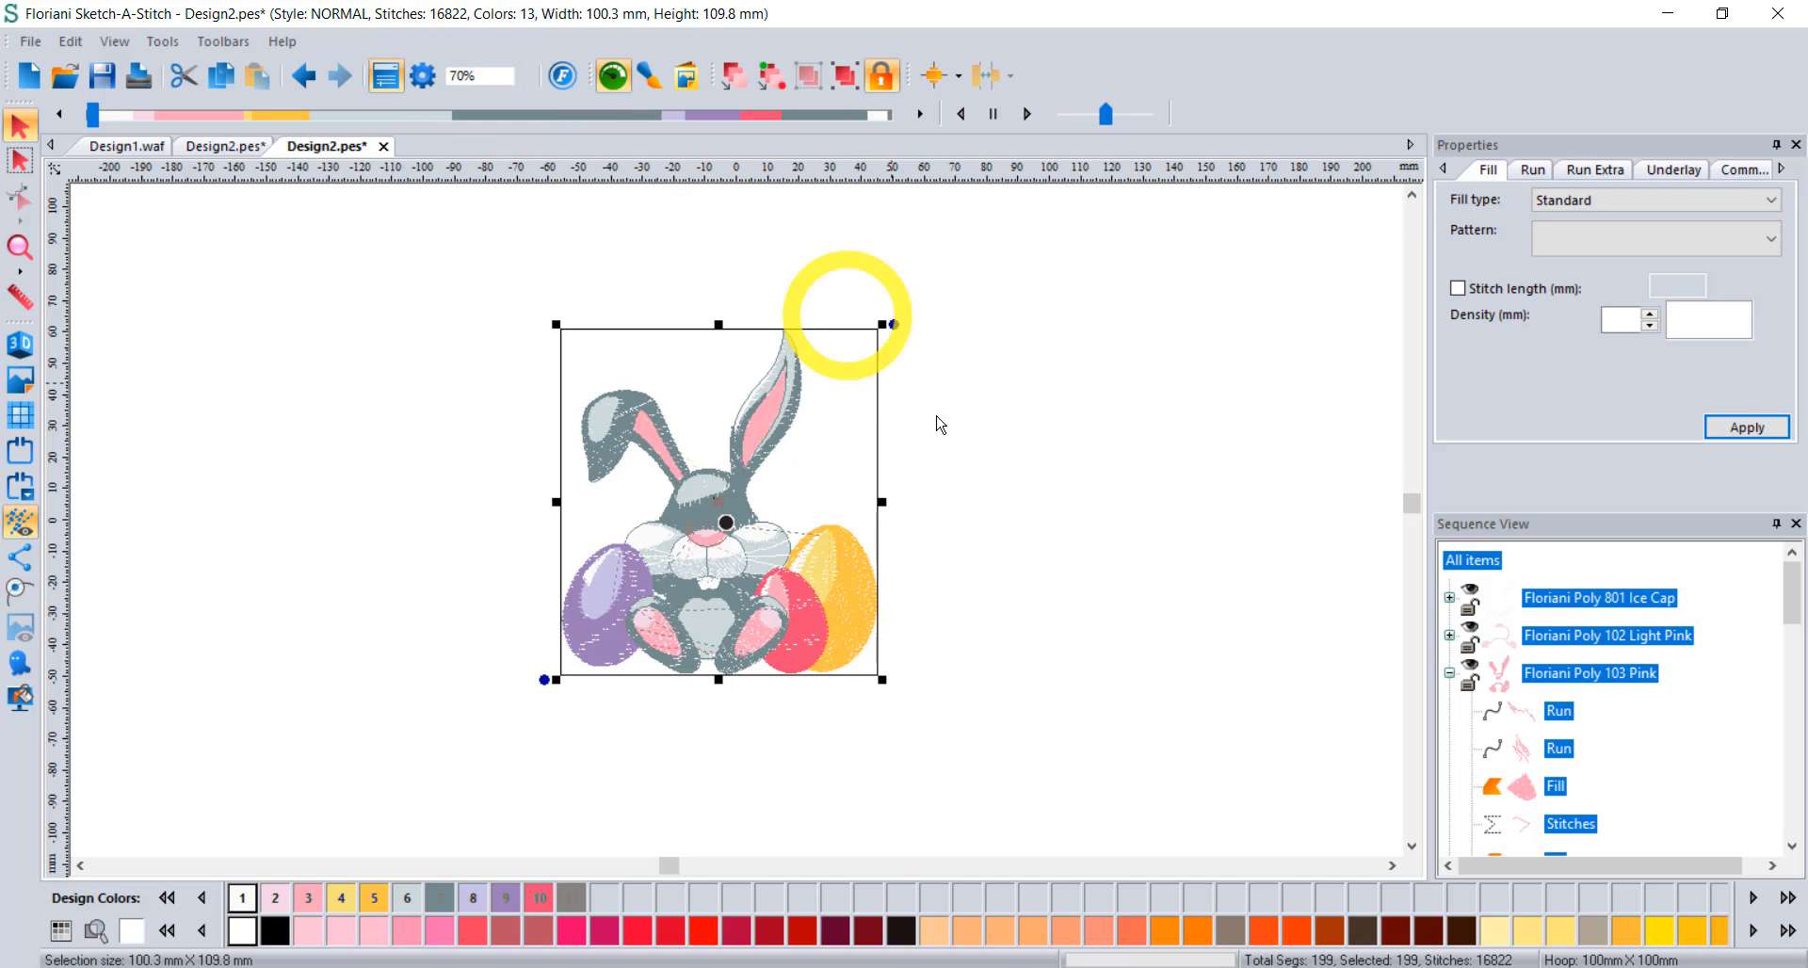
pyautogui.click(1018, 553)
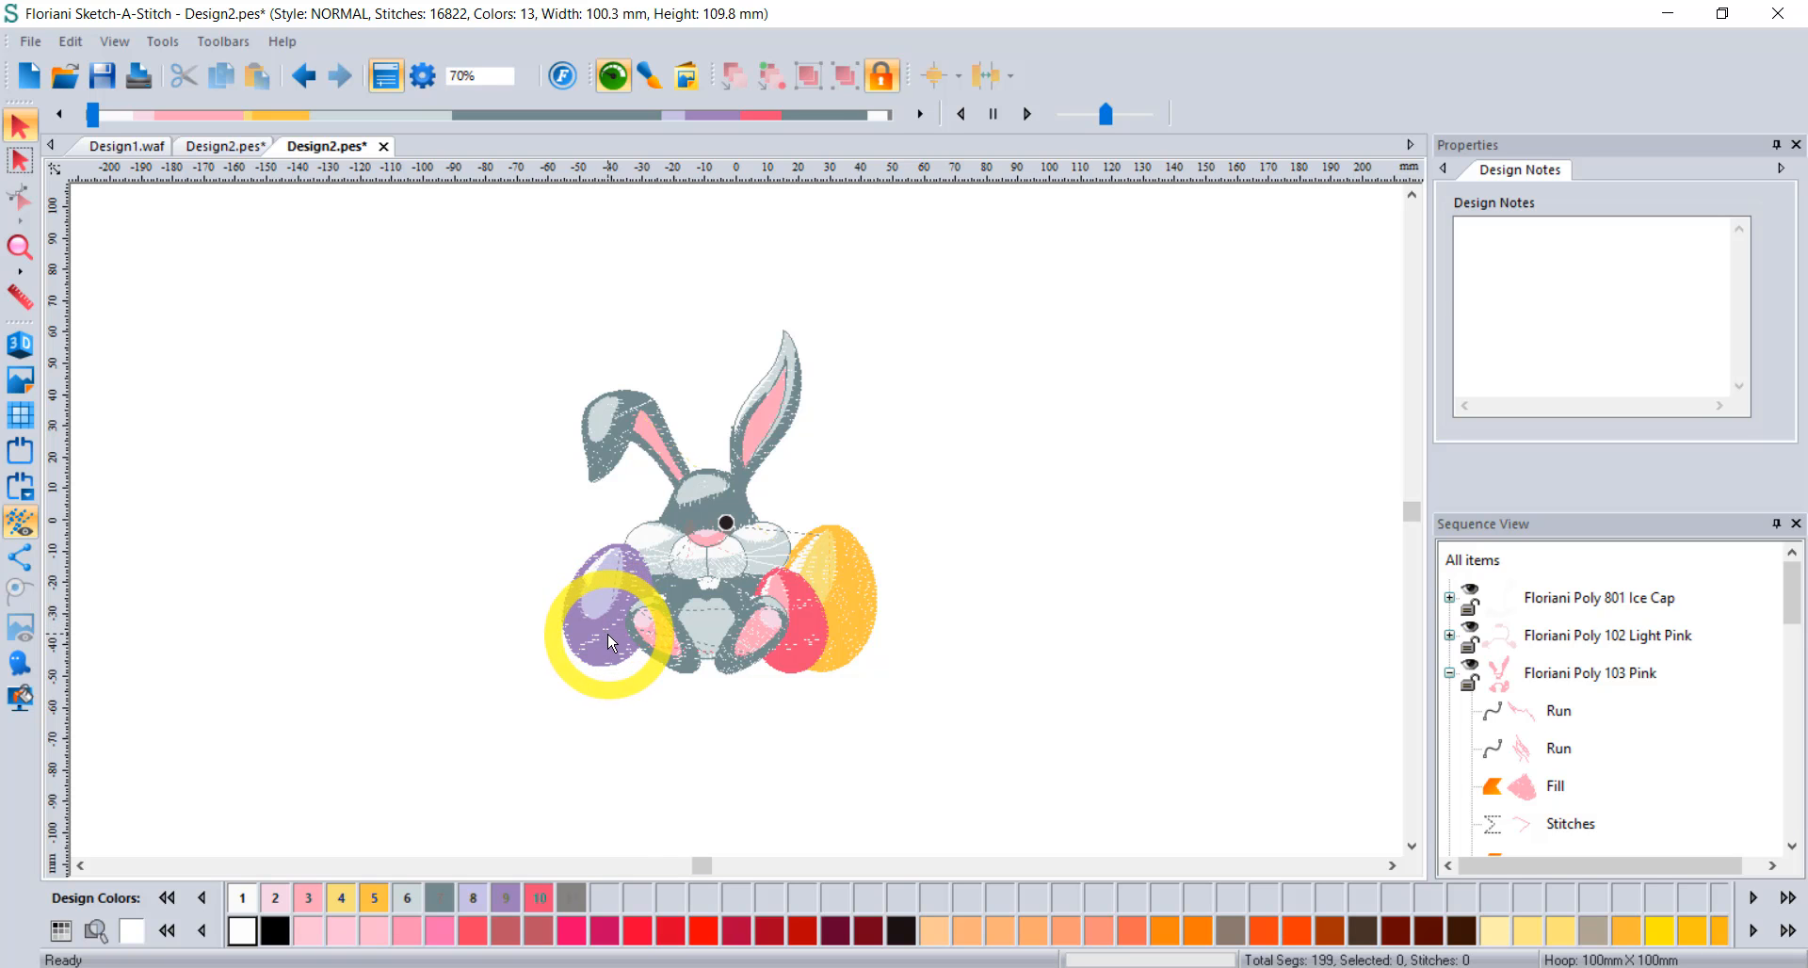
# Inspect the enlarged design's stitches up close and check the density of the Fill object under Floriani Poly 103 Pink.
pyautogui.scroll(2, 605, 635)
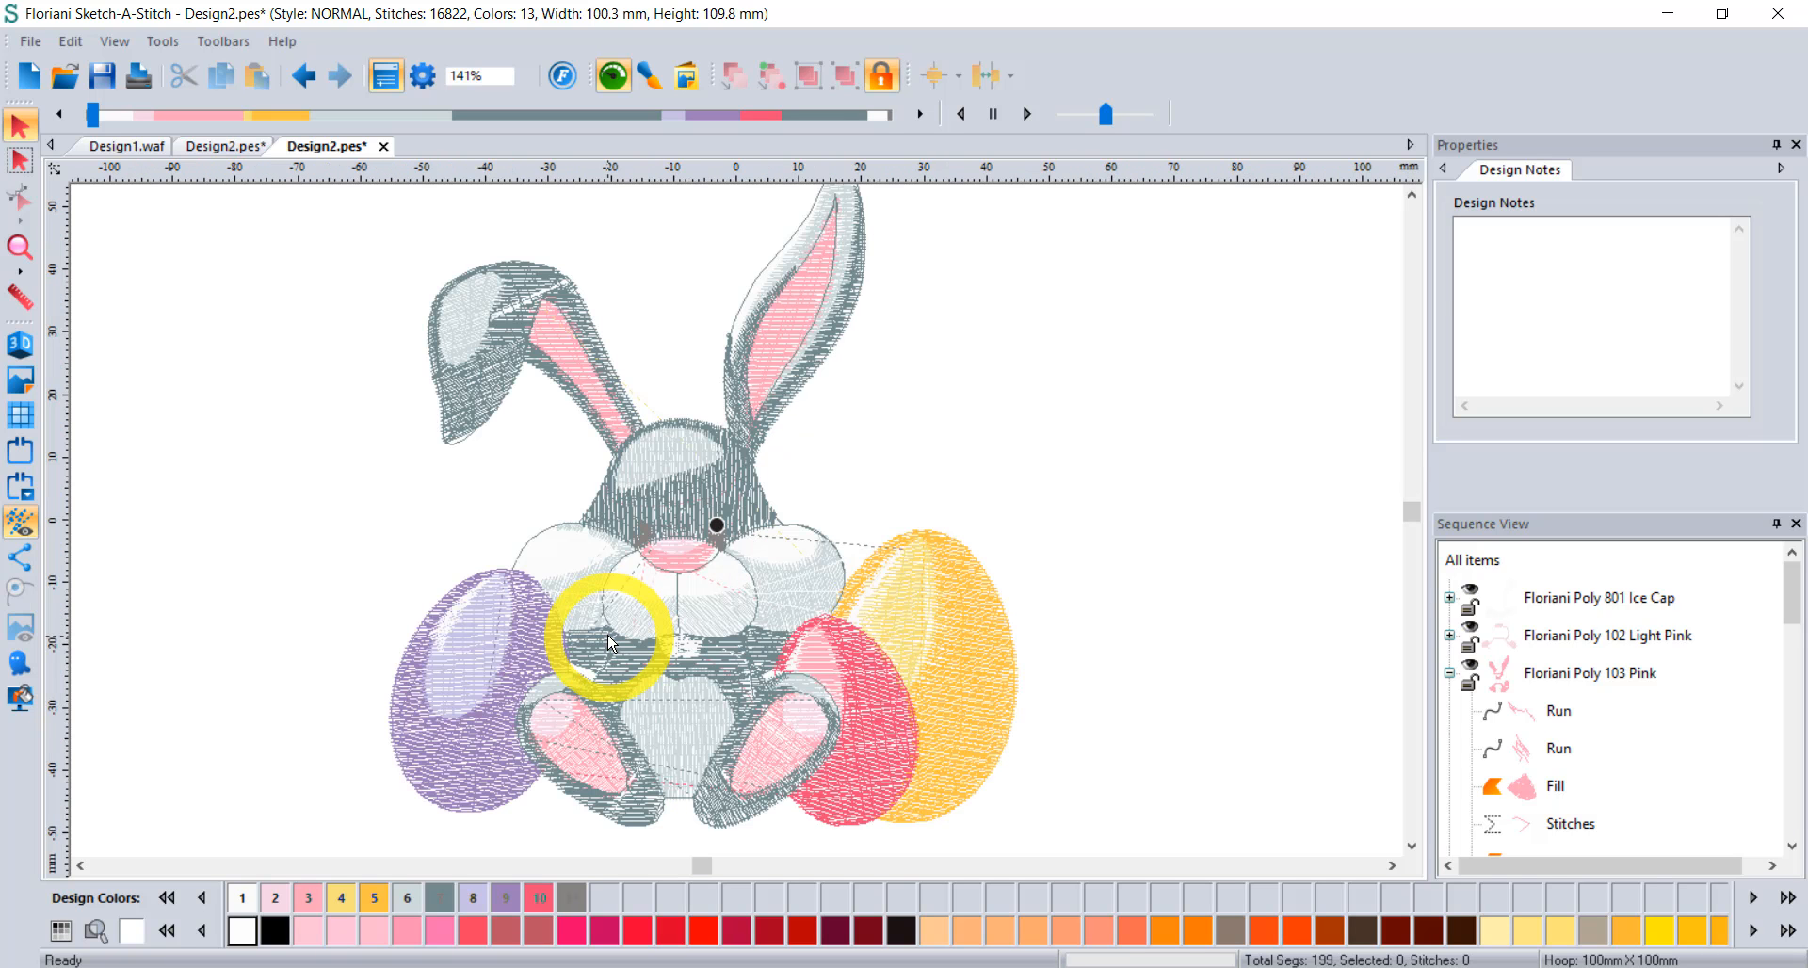
pyautogui.click(422, 744)
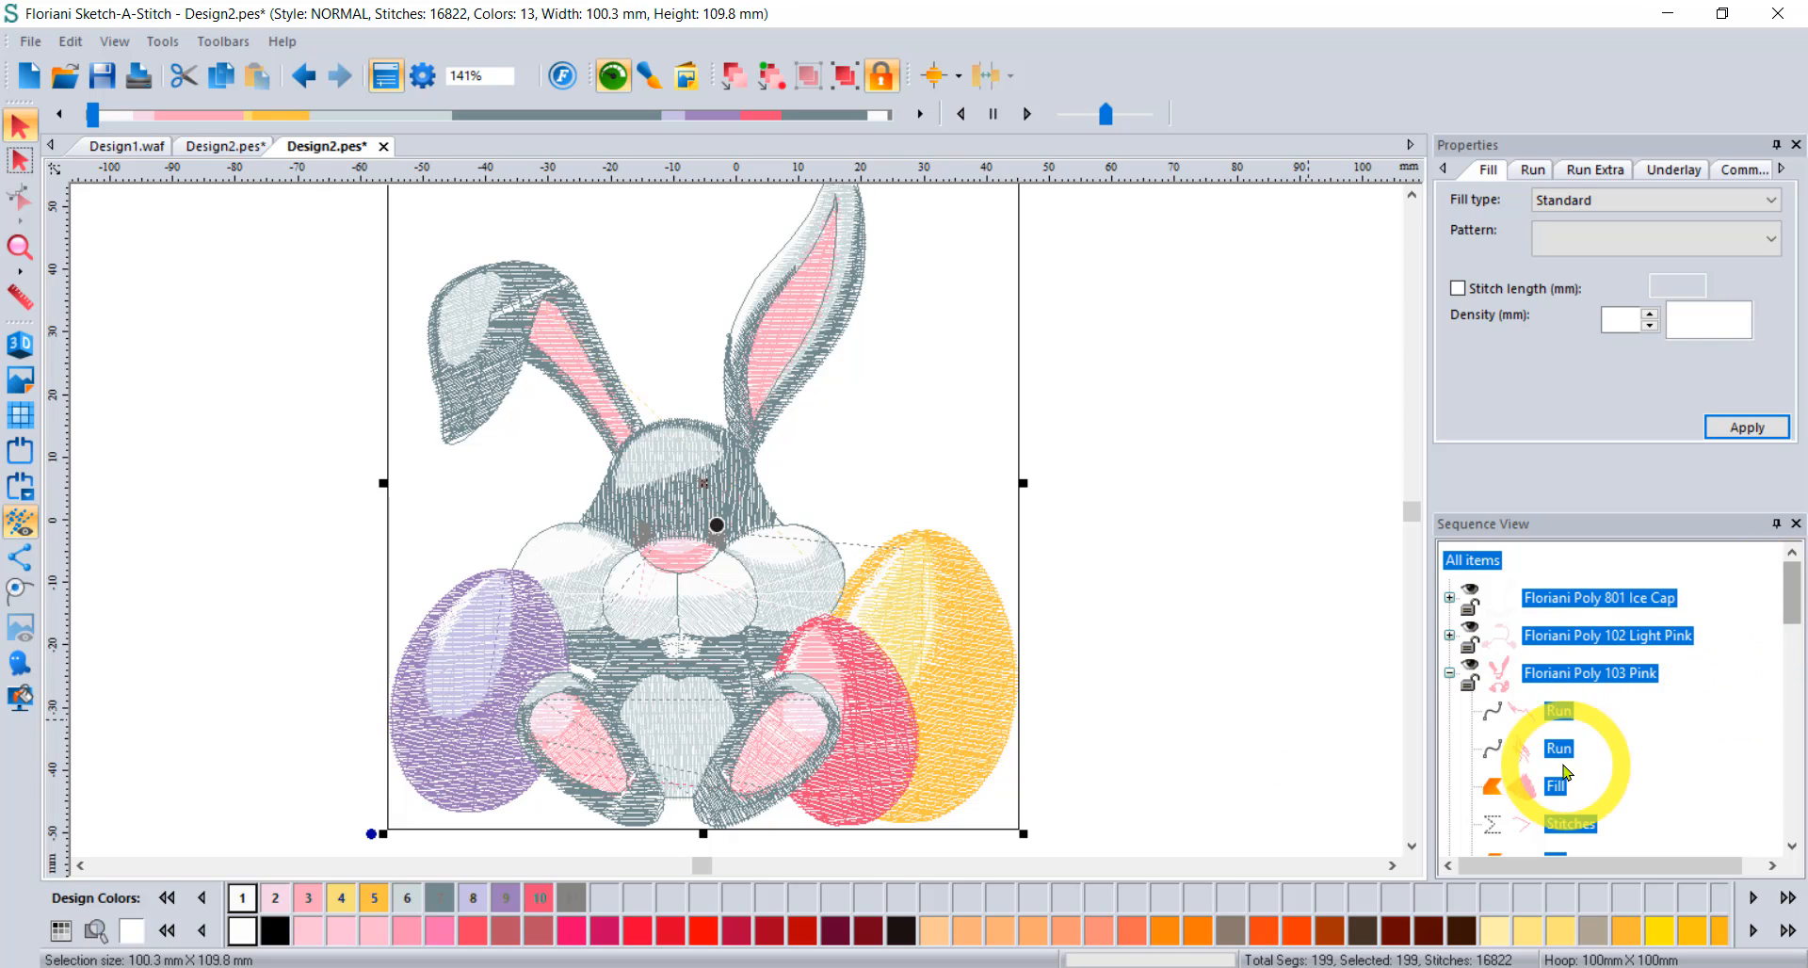
pyautogui.click(1554, 785)
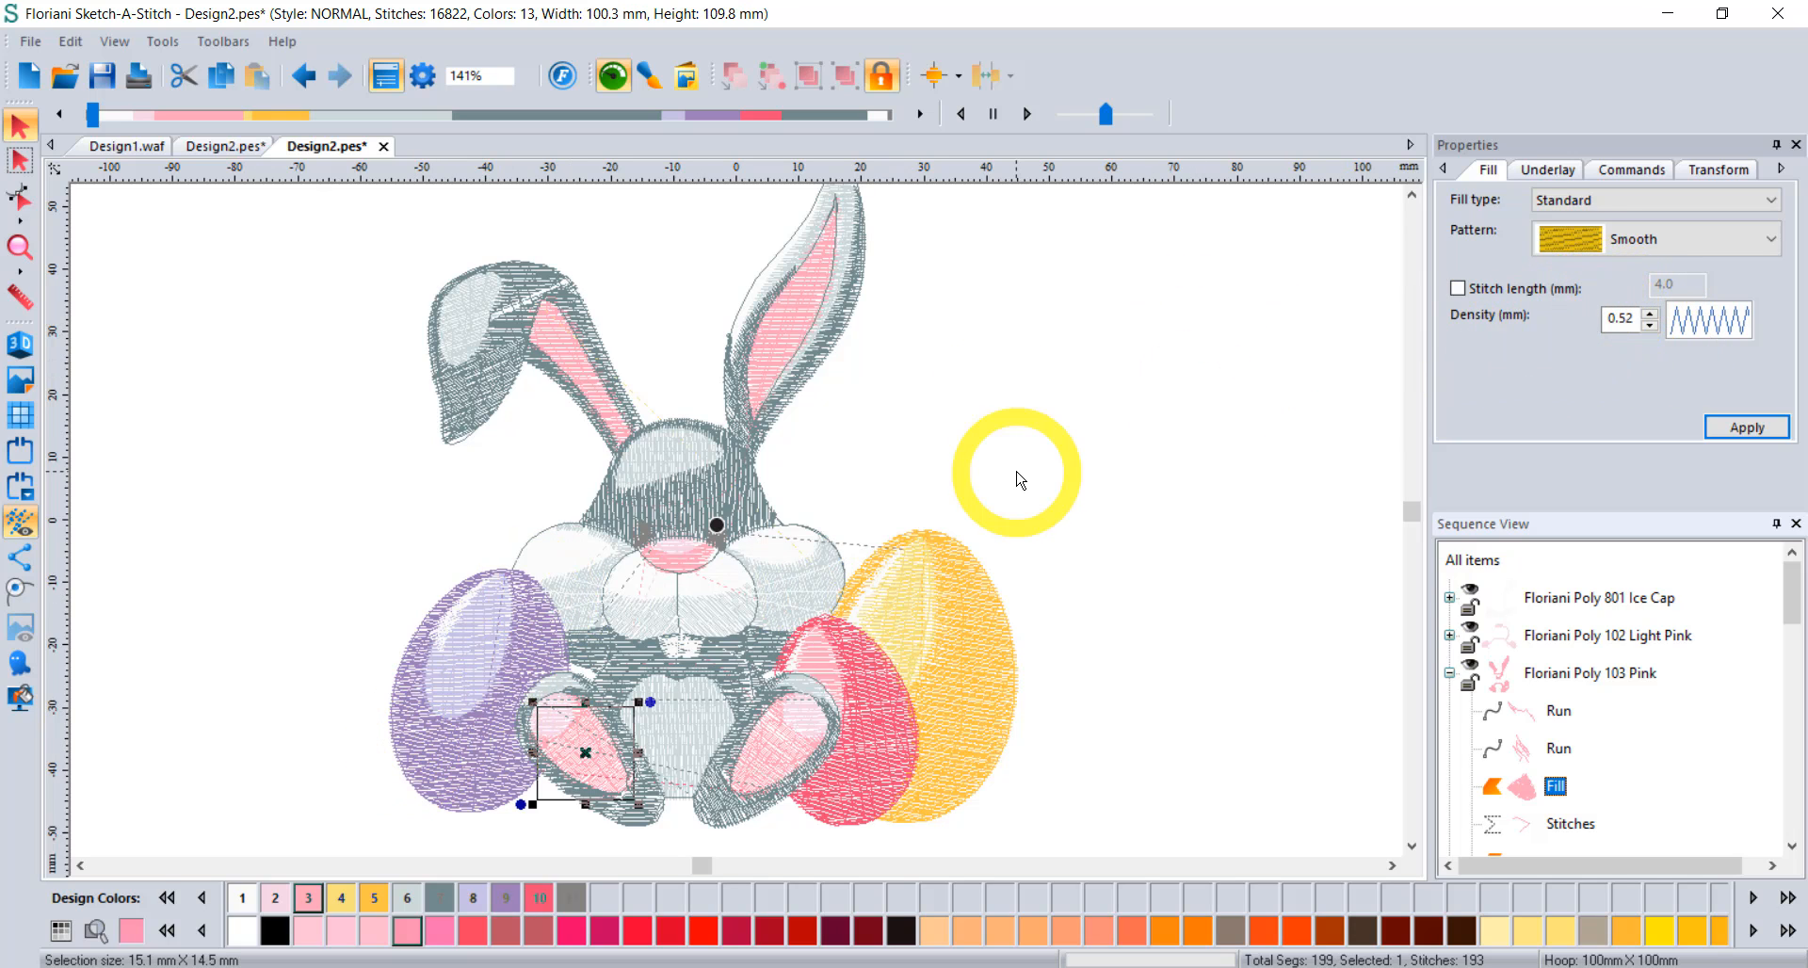
pyautogui.click(1162, 426)
pyautogui.scroll(-1, 1142, 442)
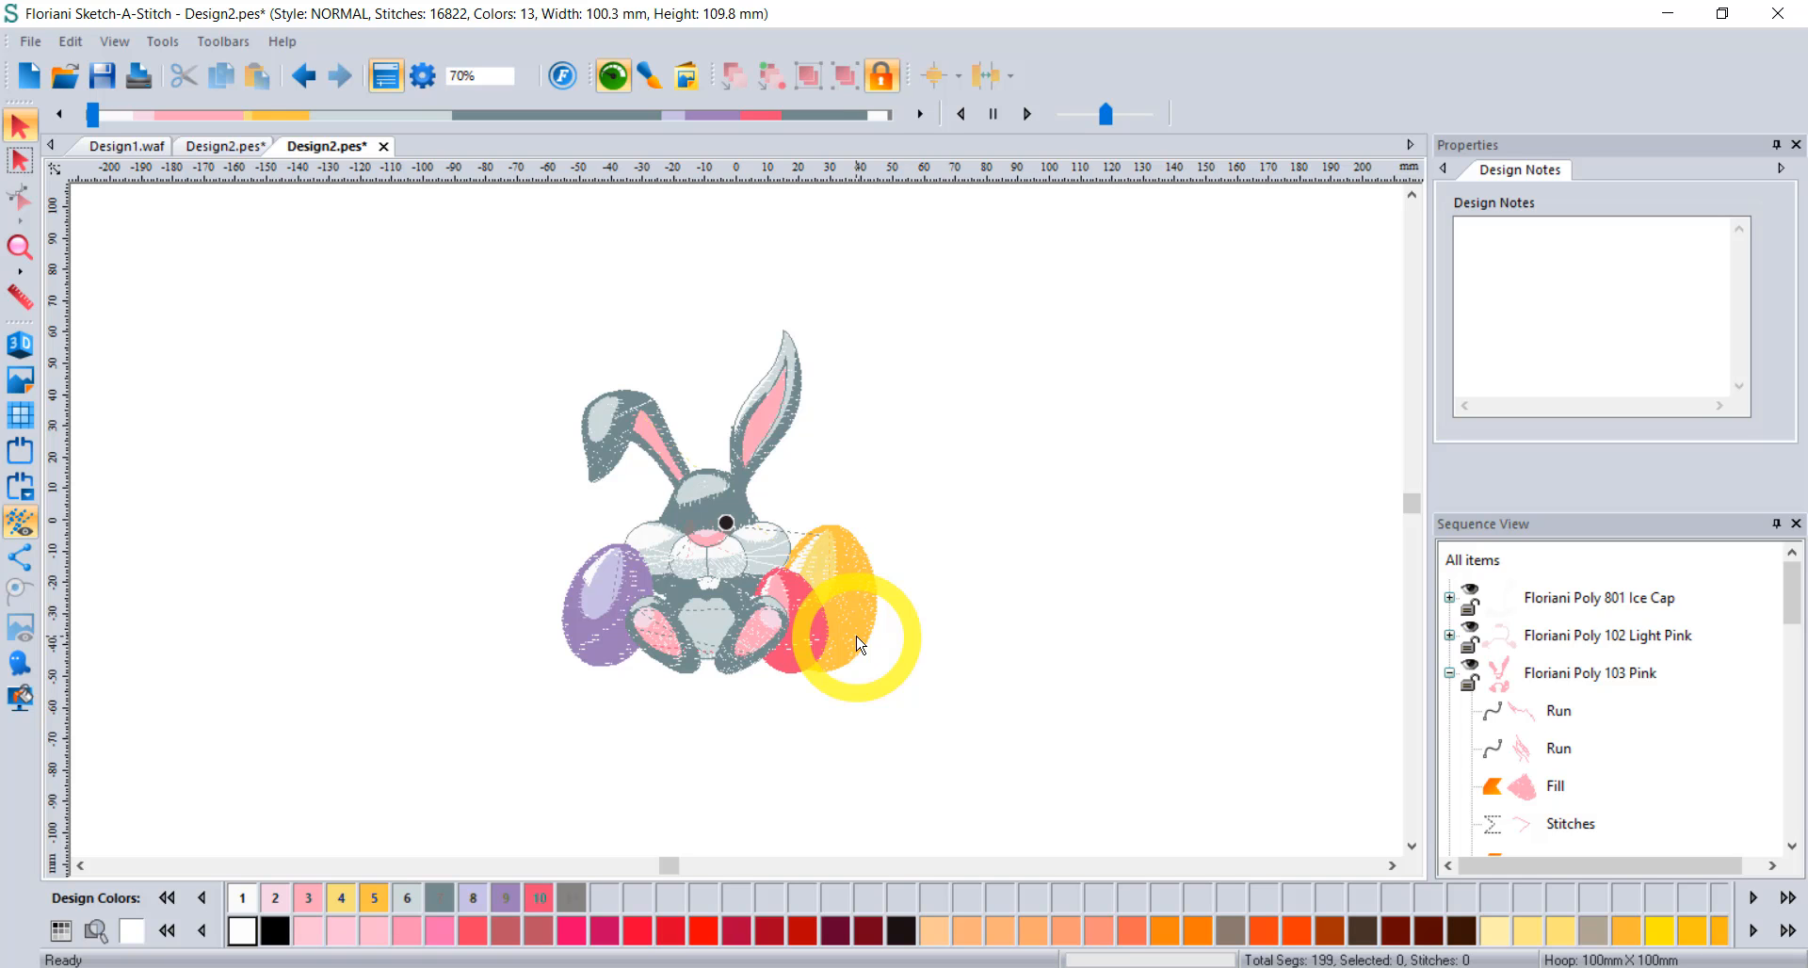
# Turn off conversion to outlines in the file-opening options and leave without opening a file.
pyautogui.click(66, 77)
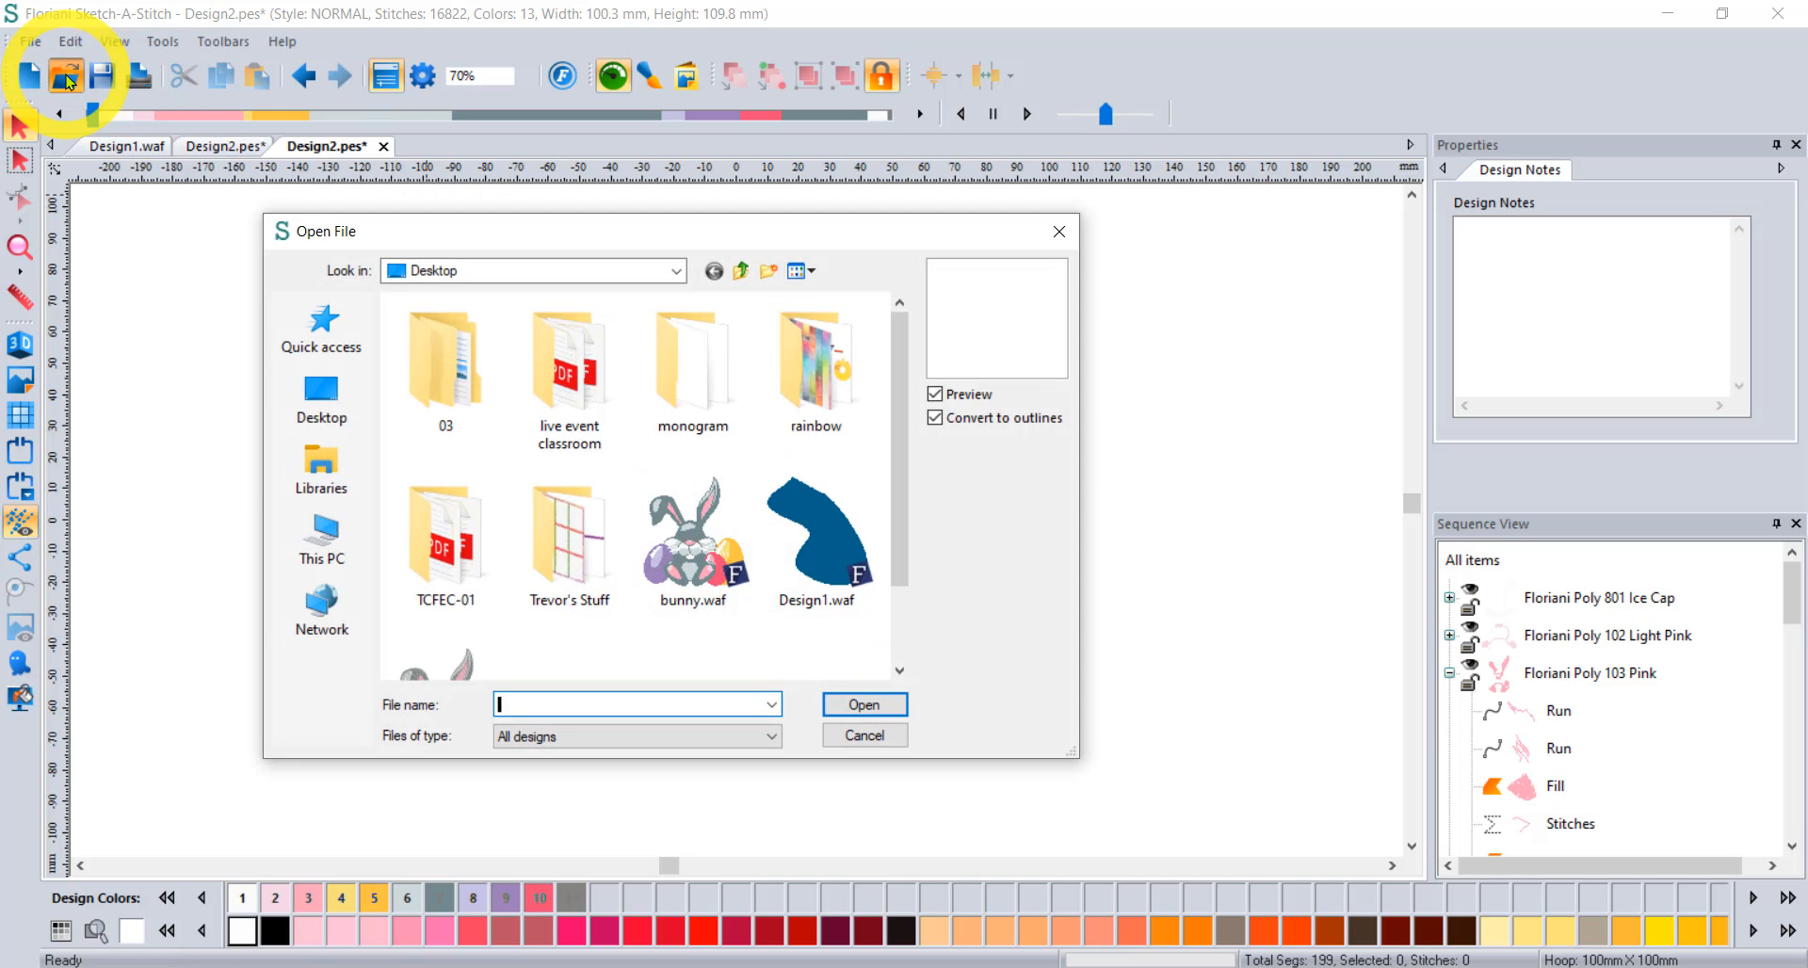
pyautogui.click(936, 418)
pyautogui.click(865, 736)
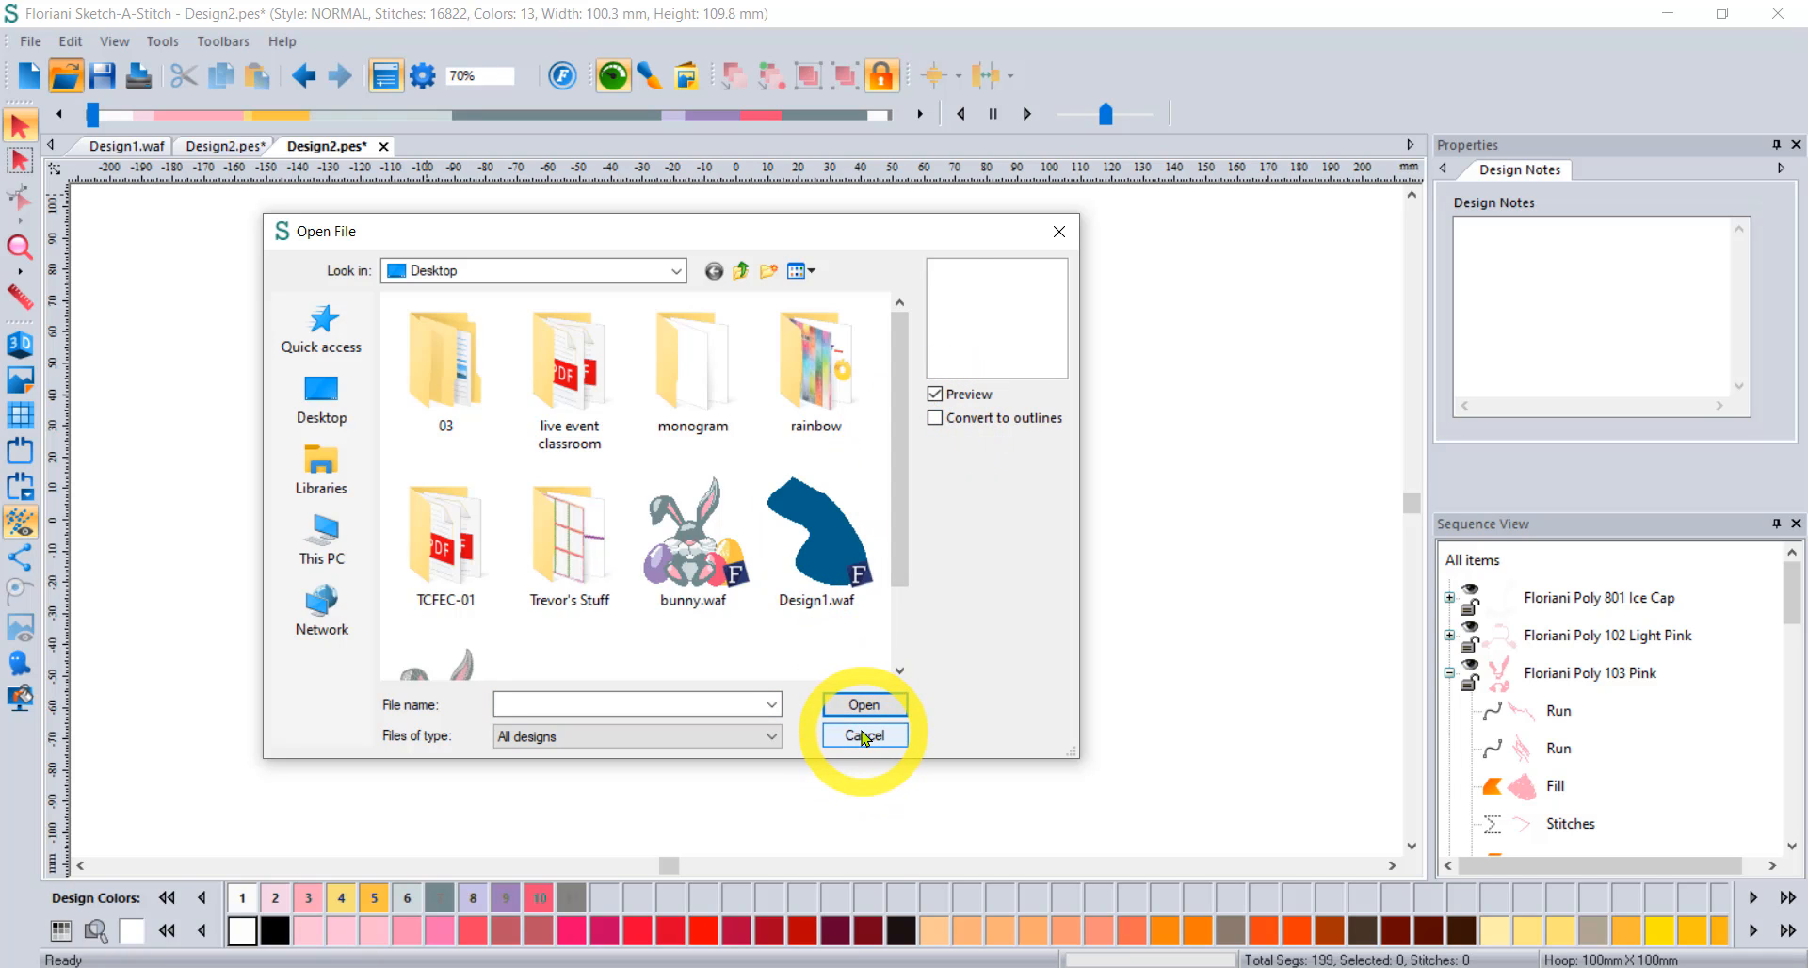
pyautogui.click(865, 736)
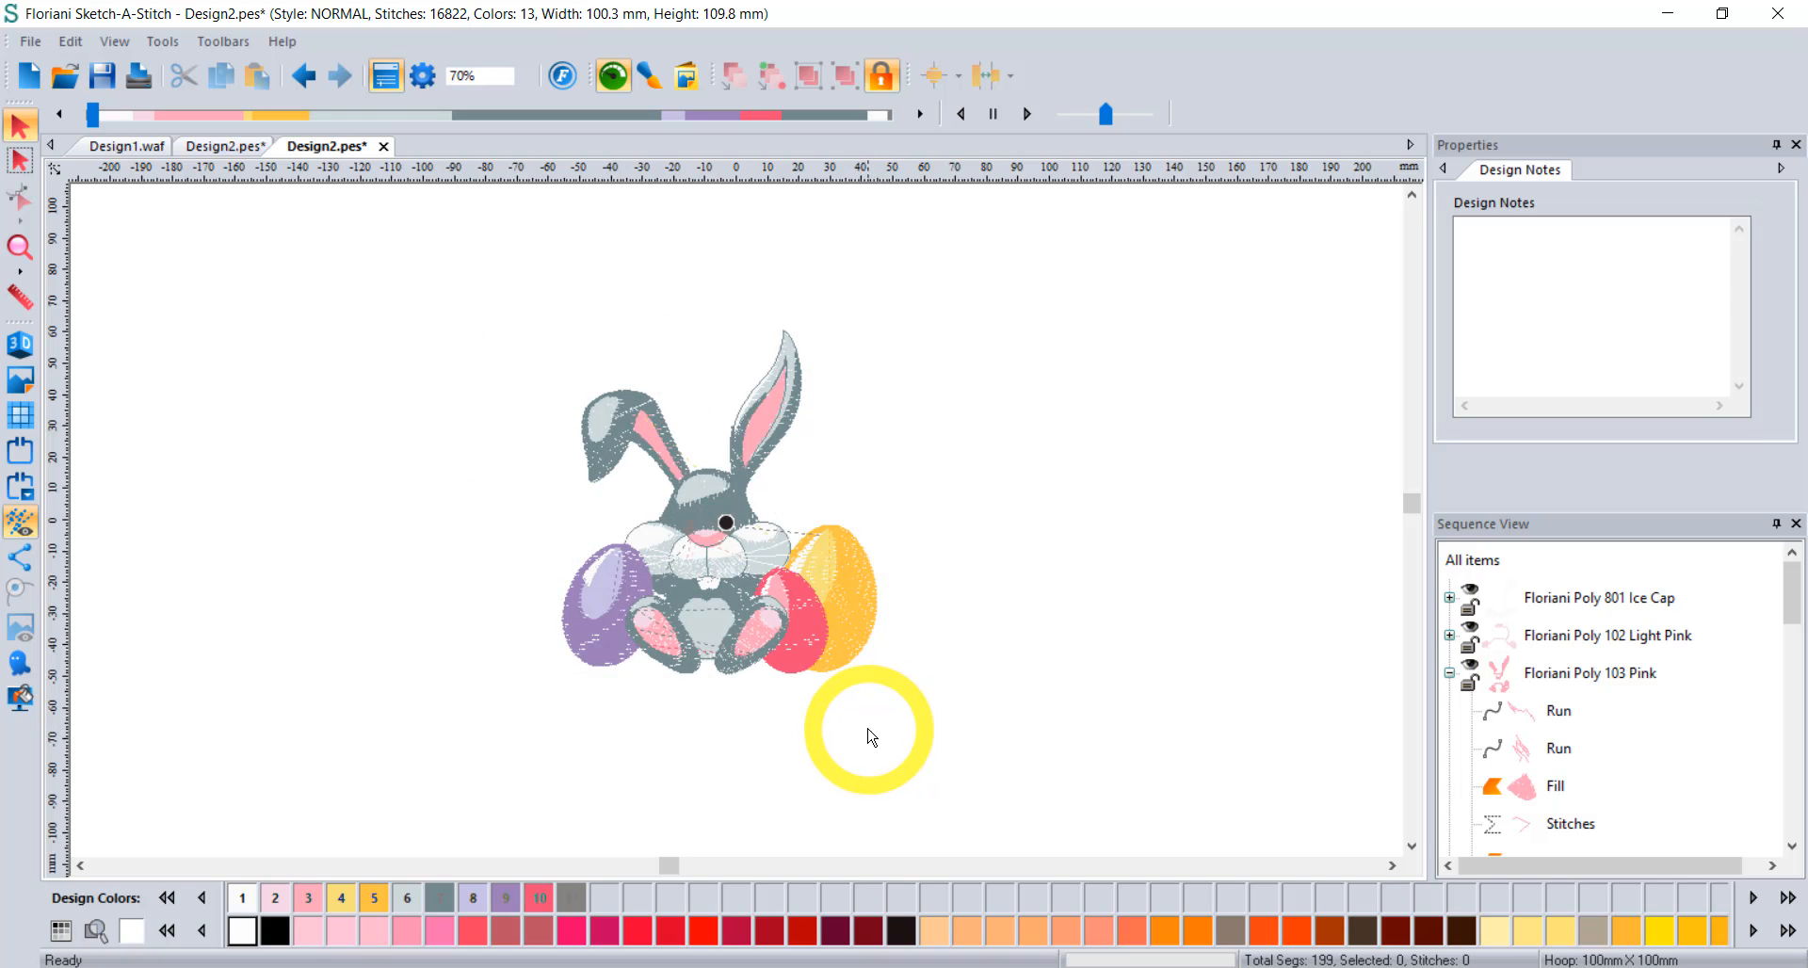